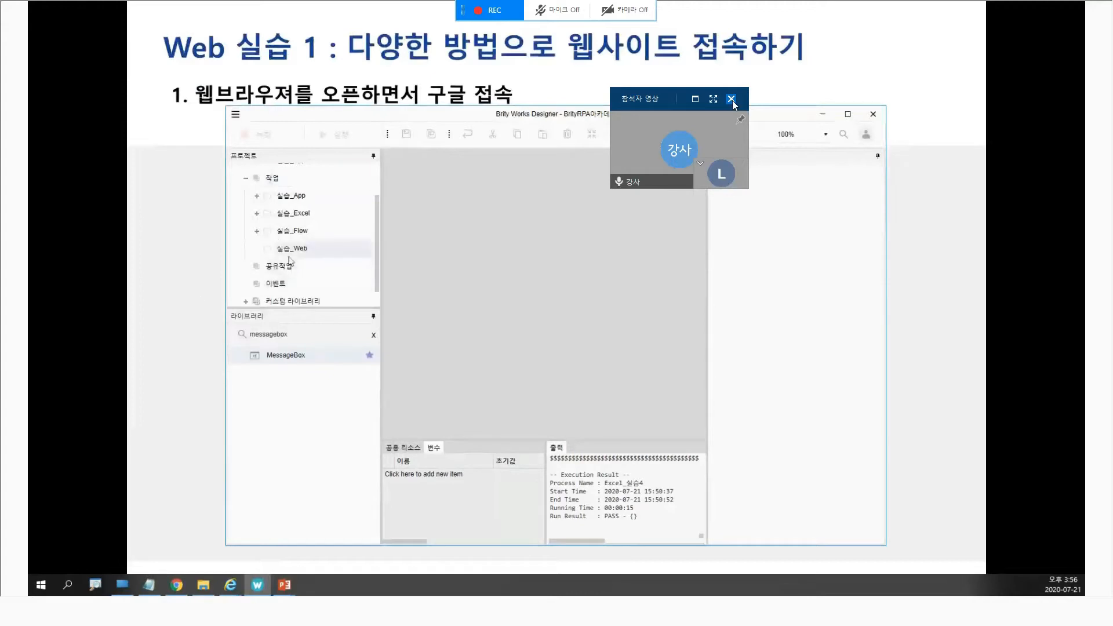
Step: Create a new task named Web_실습1_접속 in the 실습_Web folder
right_click(291, 249)
click(240, 259)
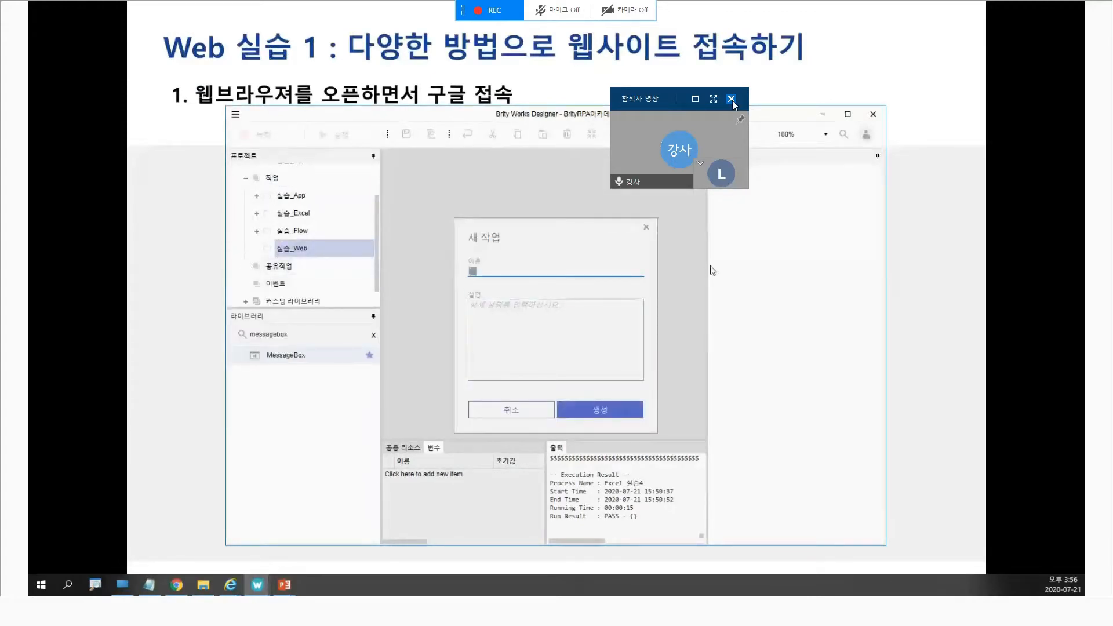
text(Web 실습1_접속)
key(Return)
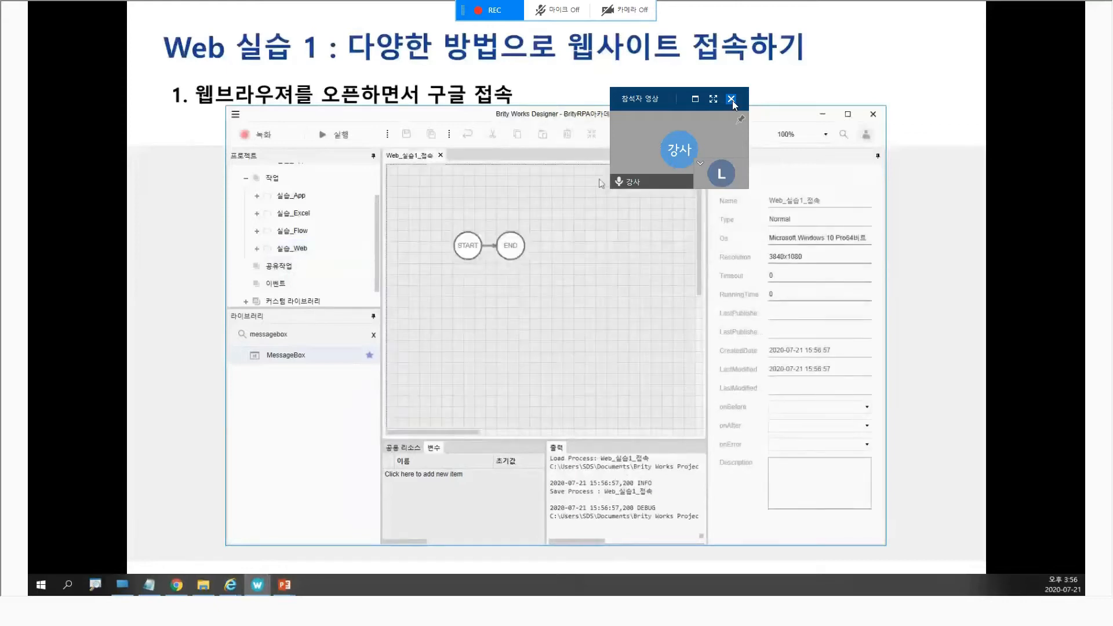
Step: Search the library for openapp and insert the OpenApp activity between START and END
double_click(288, 337)
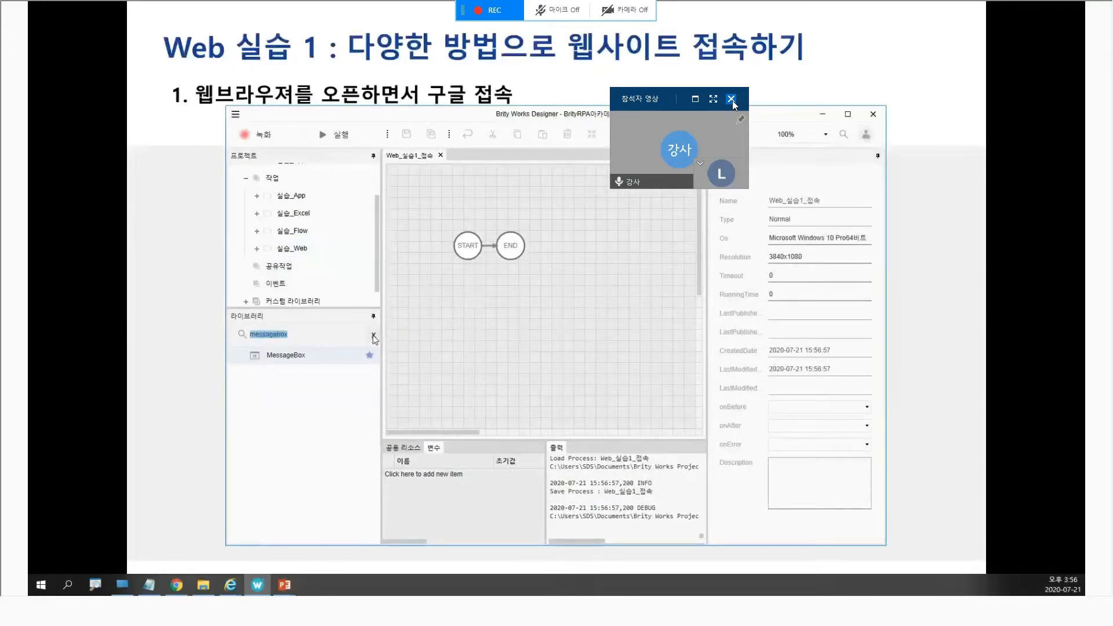
text(opean)
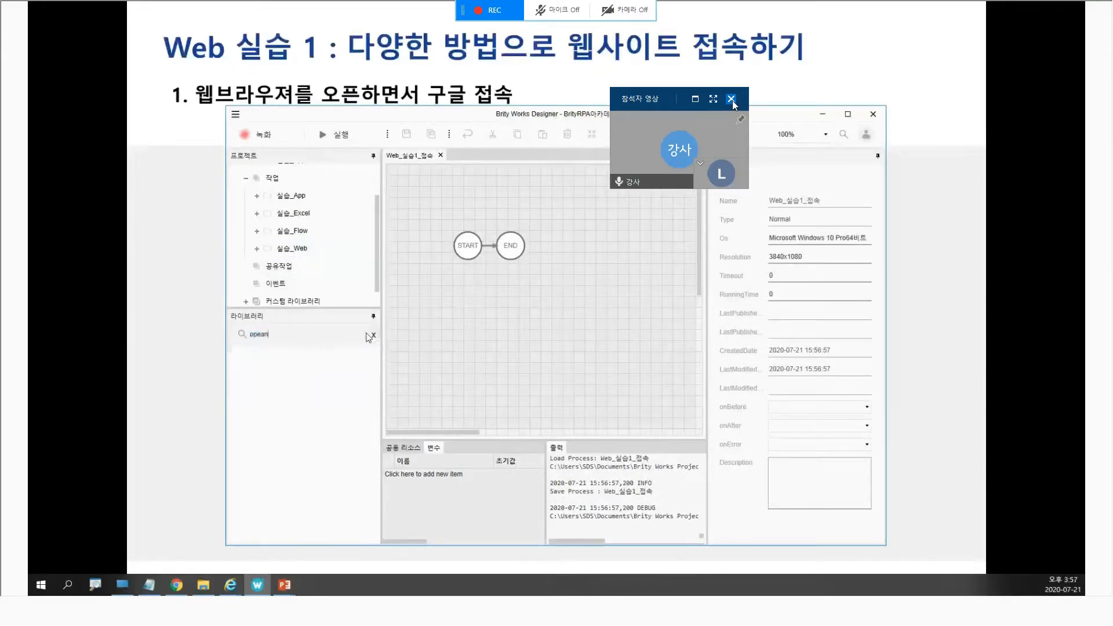
key(BackSpace)
key(BackSpace)
text(napp)
drag(274, 355, 489, 251)
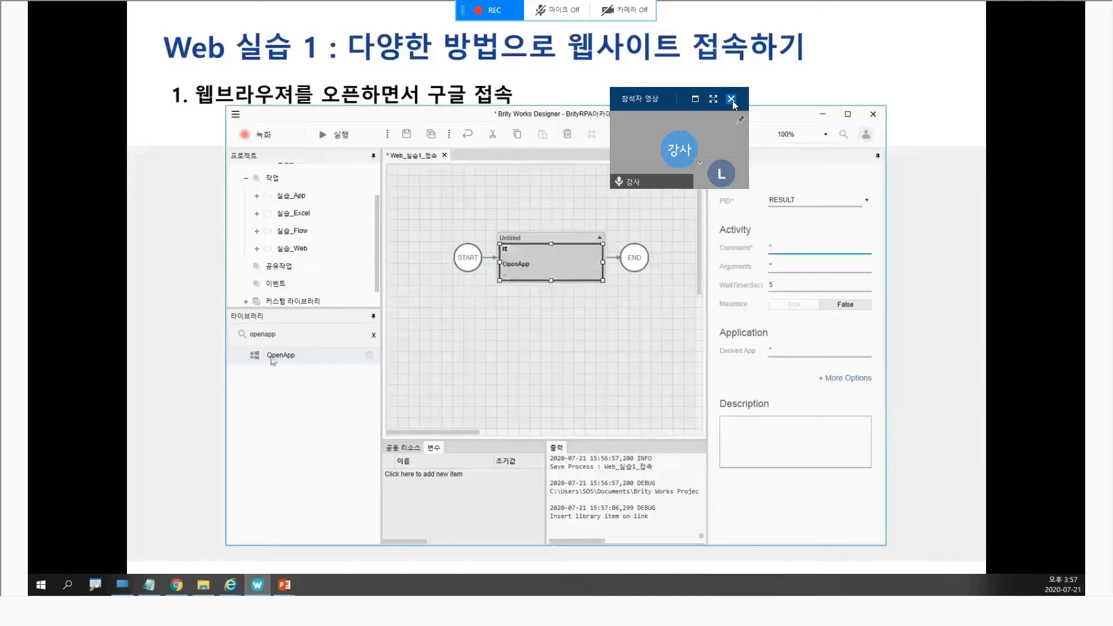
Step: Search the library for openbro and add the OpenBrowser activity directly below OpenApp
key(BackSpace)
key(BackSpace)
key(BackSpace)
text(bro)
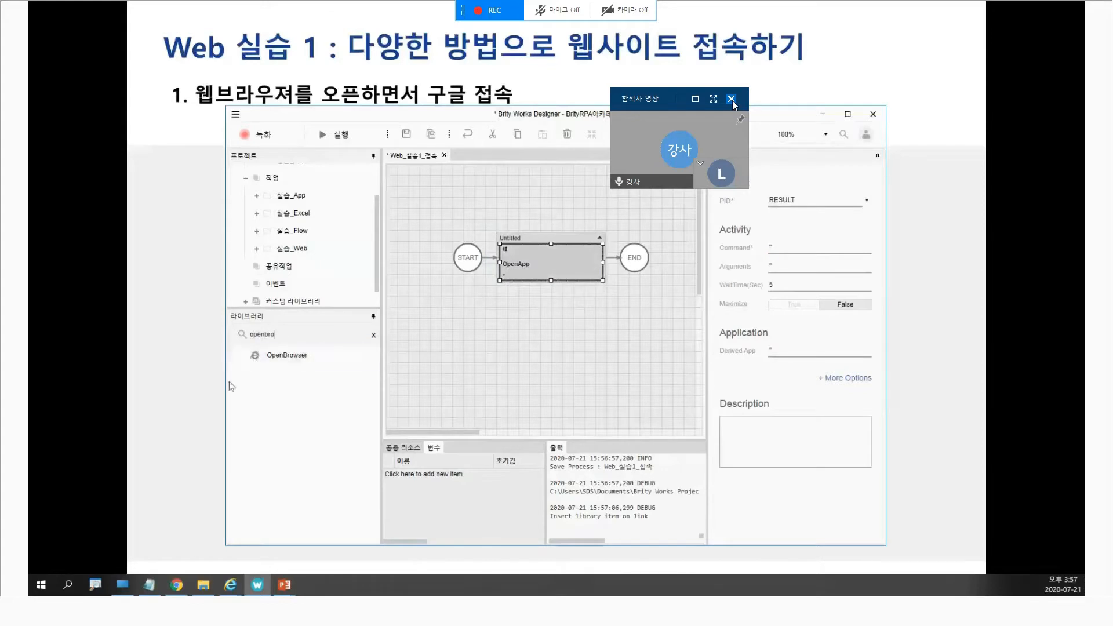
drag(287, 354, 523, 278)
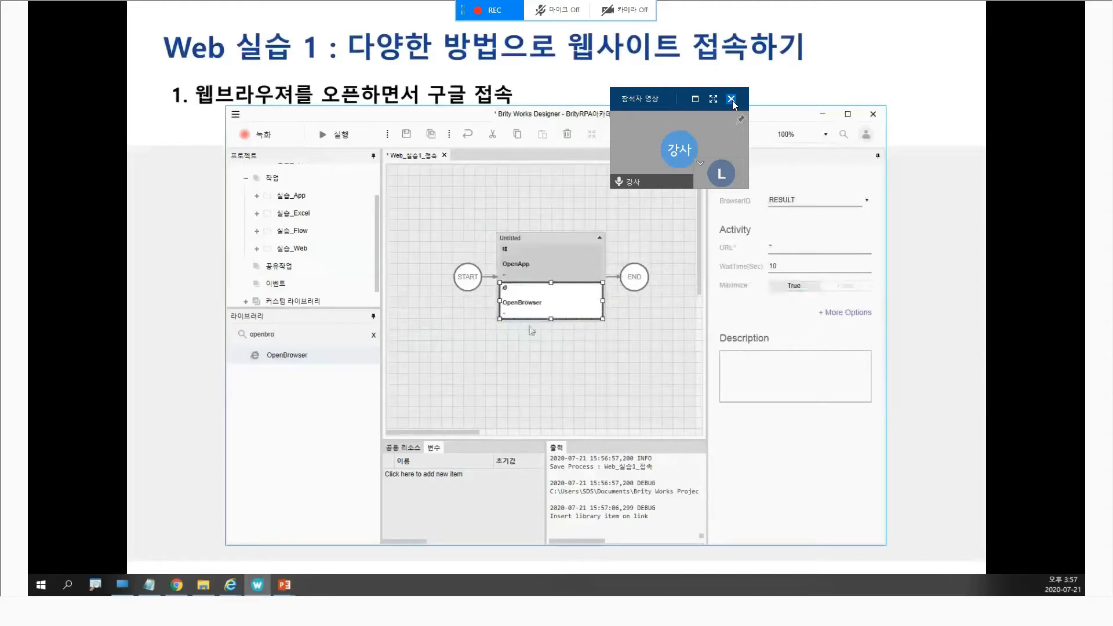
click(587, 268)
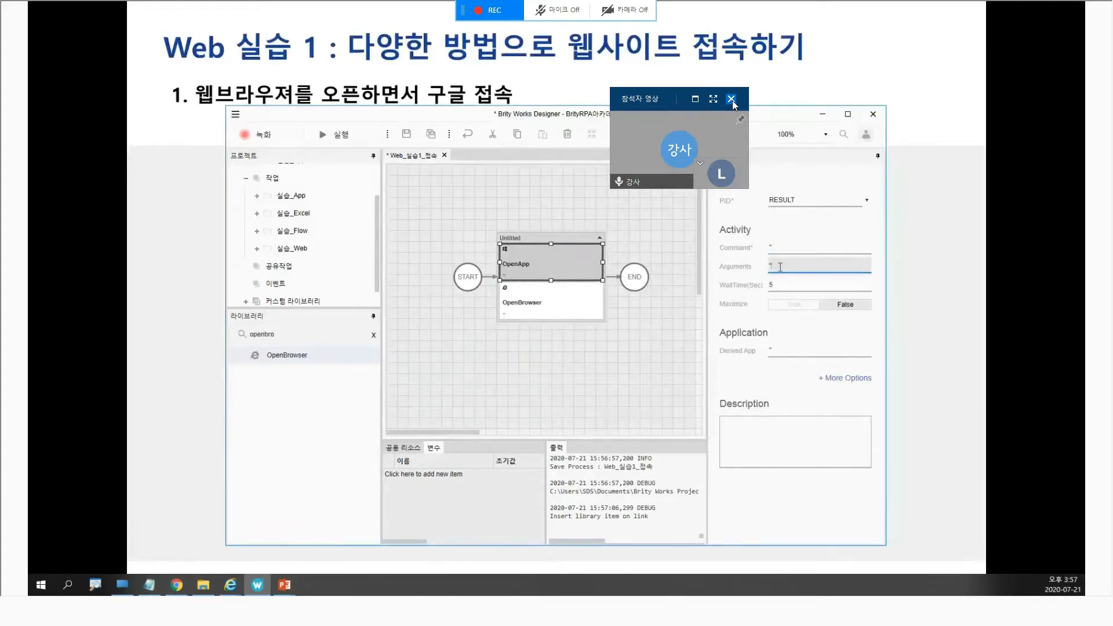
click(553, 312)
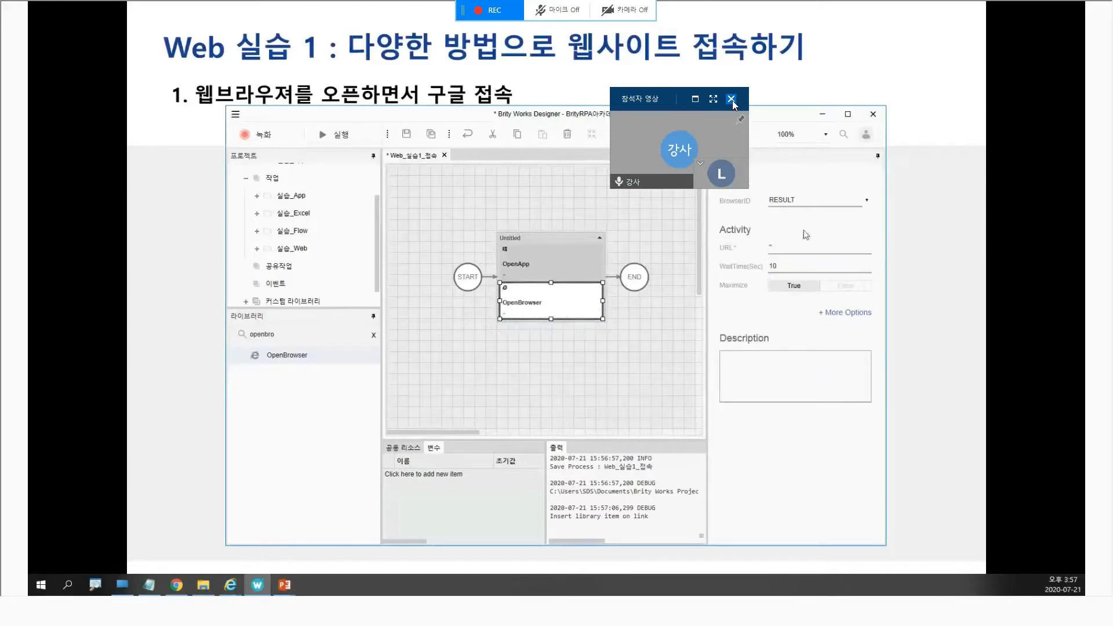
click(785, 247)
text(w.googl)
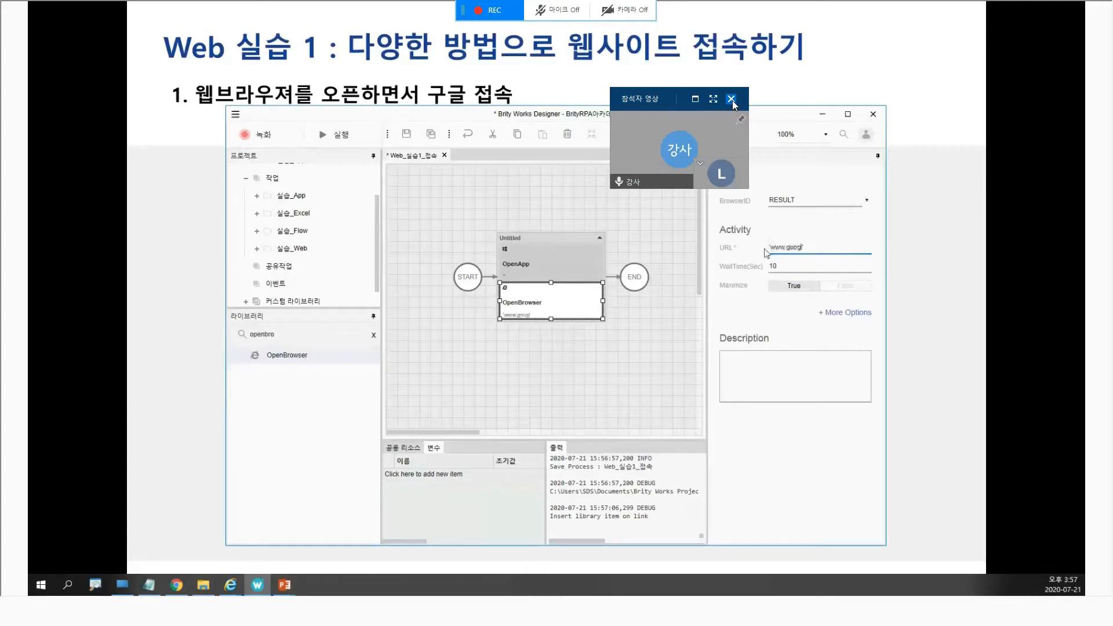
text(e.co.kr)
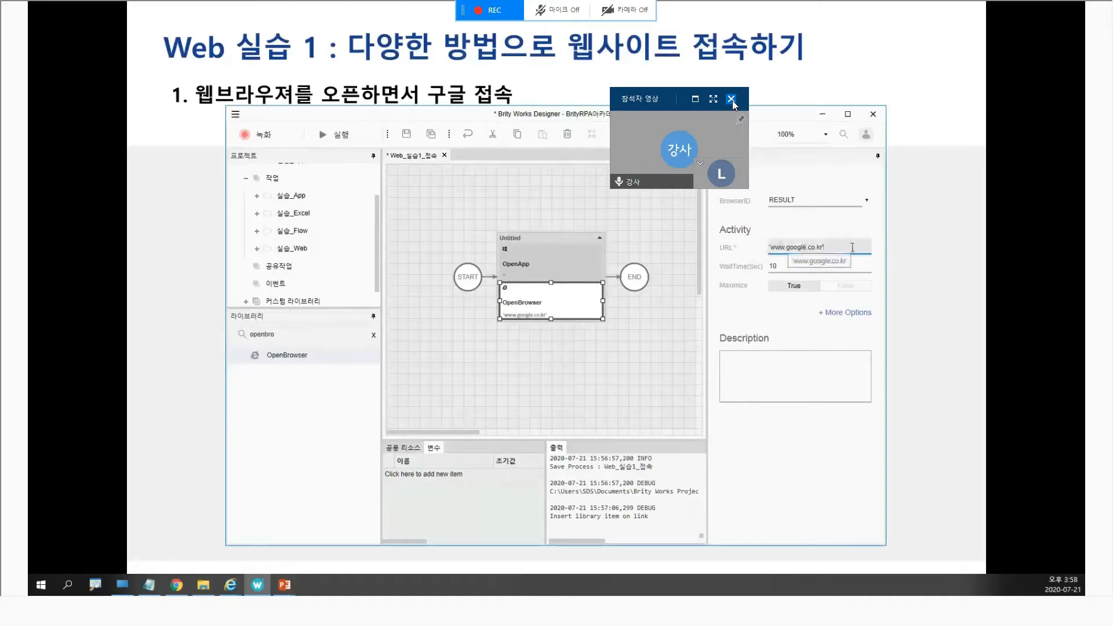
Step: Set Maximize to False for the OpenBrowser activity
click(570, 365)
click(567, 306)
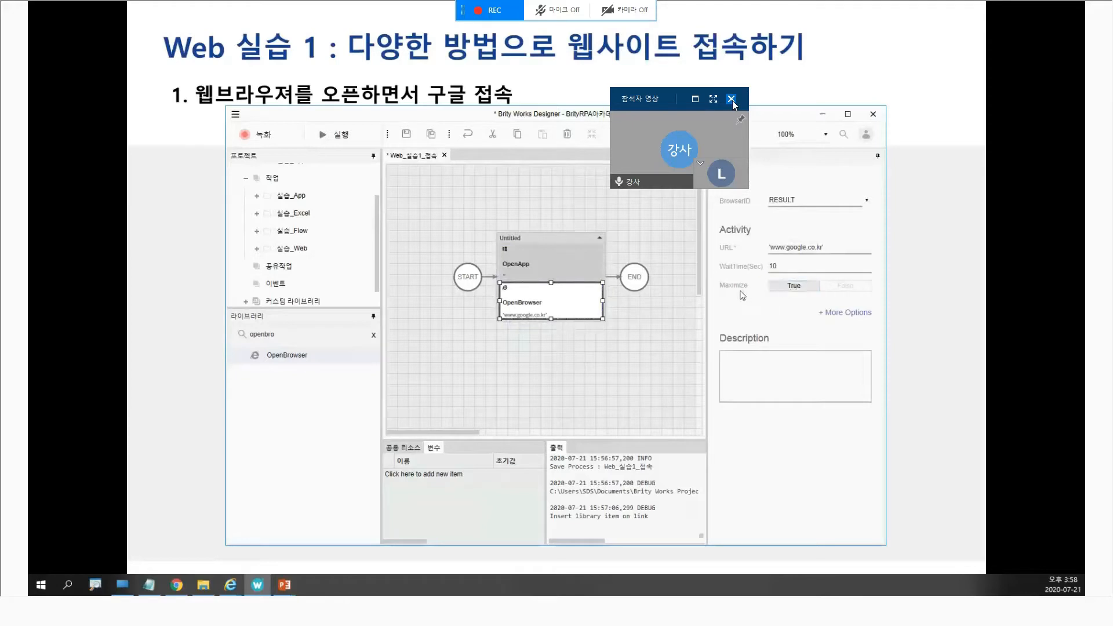
click(847, 286)
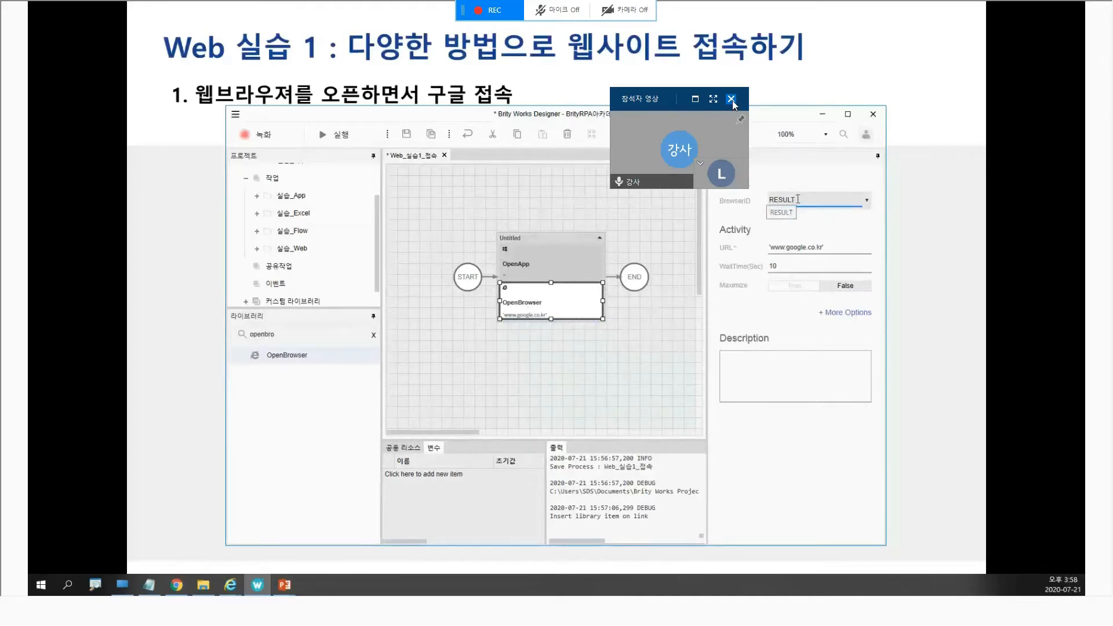
click(428, 269)
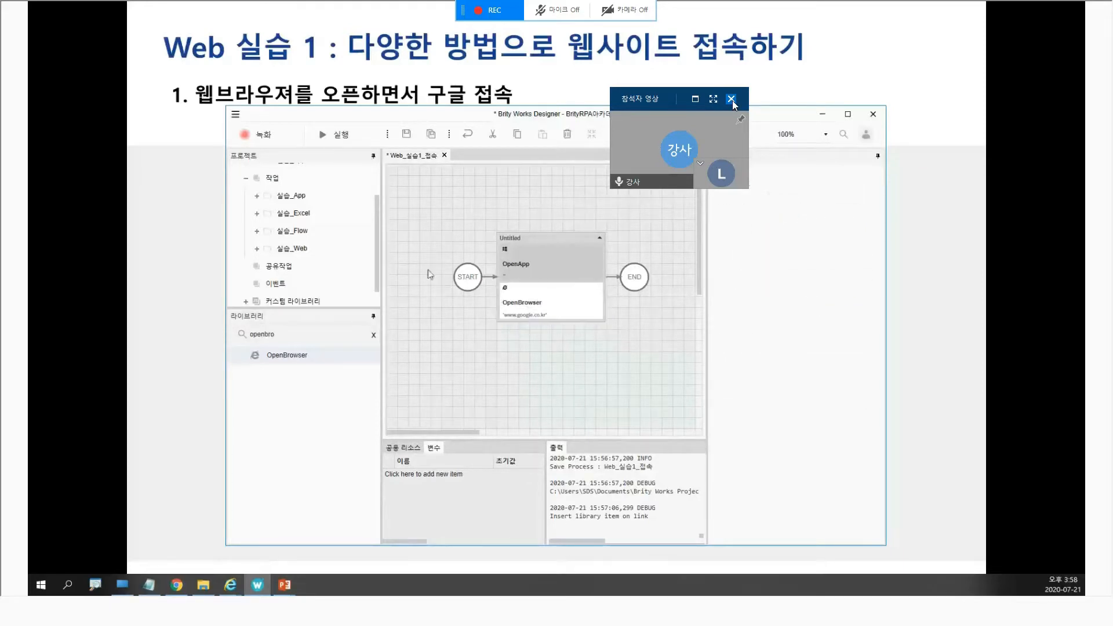
Step: Run the task, check the Google page in the browser, and return to Brity Works Designer
click(337, 141)
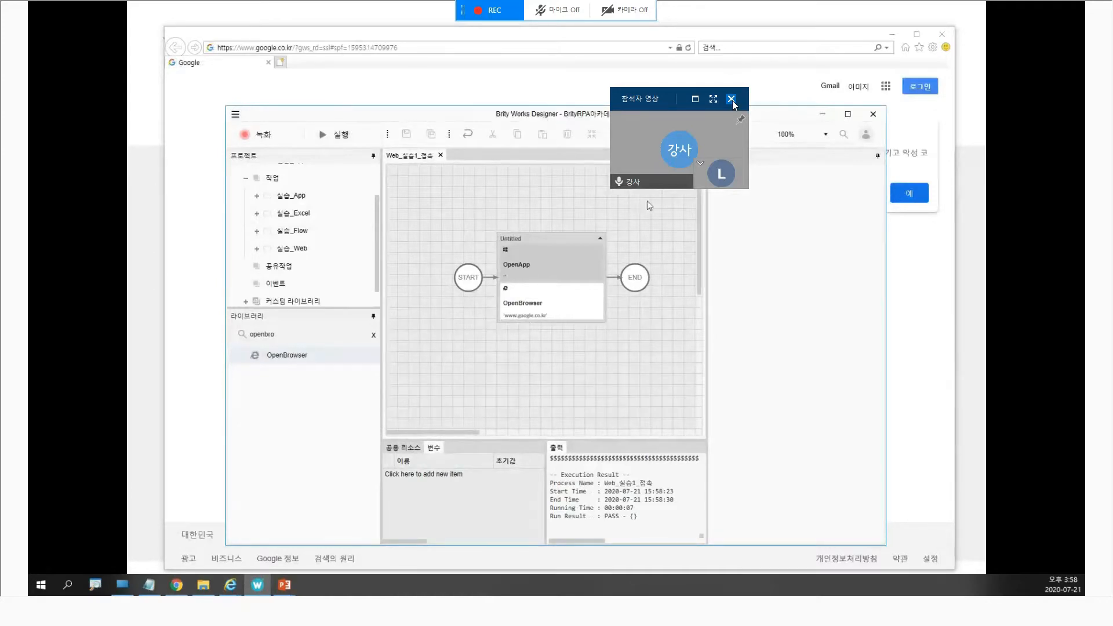
click(609, 80)
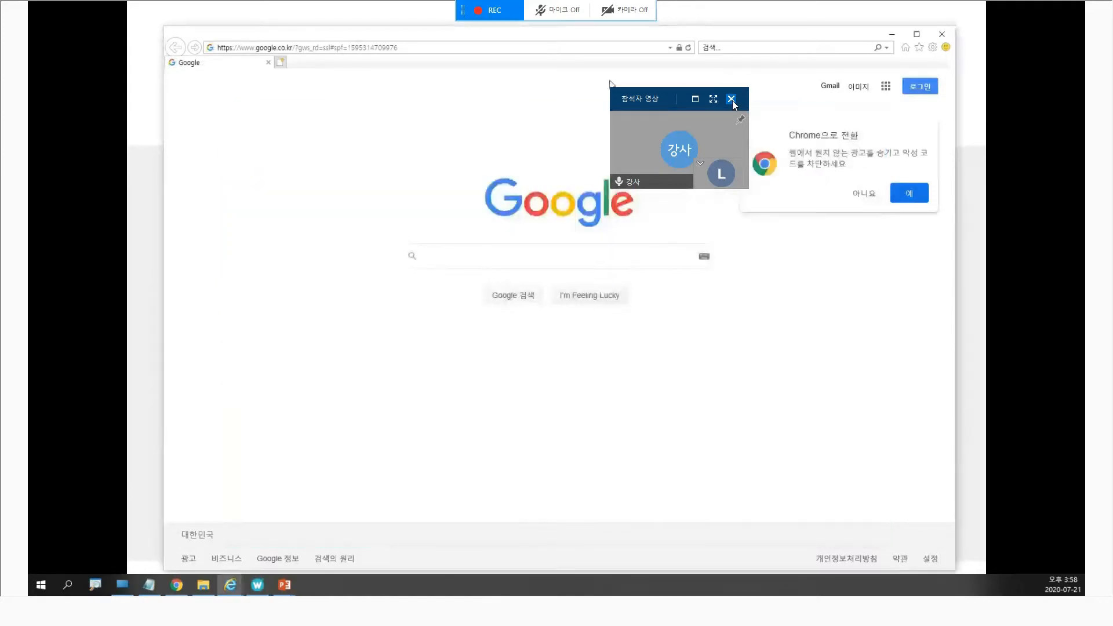
click(258, 585)
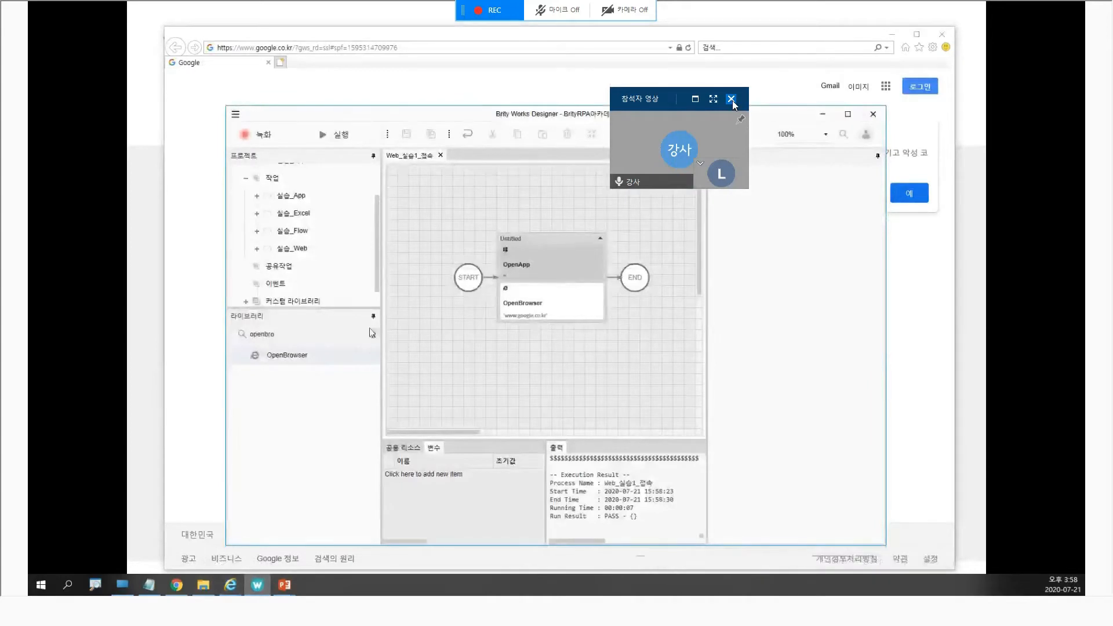
Step: Advance the presentation to the Web 실습 2 slide, read its exercise, and switch back to Brity Works Designer
click(137, 105)
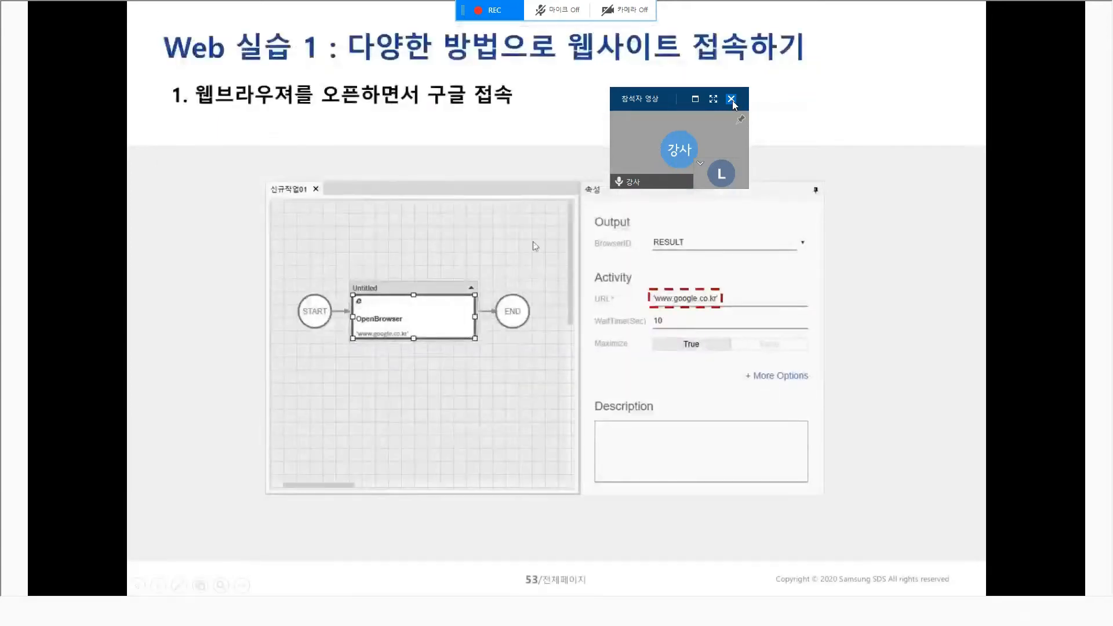
key(Right)
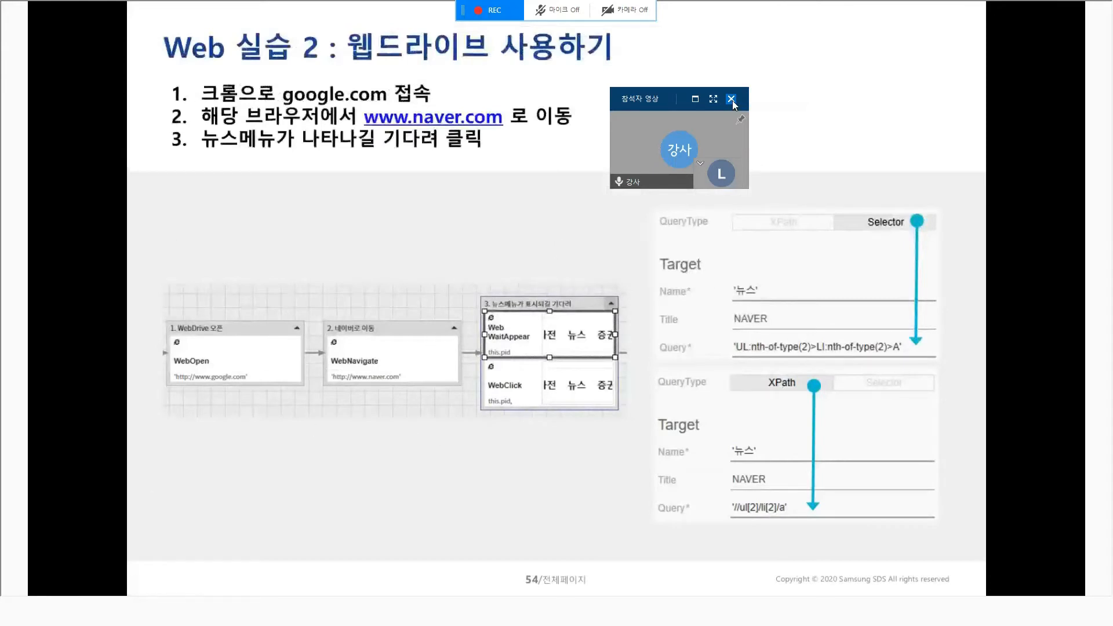
key(alt+Tab)
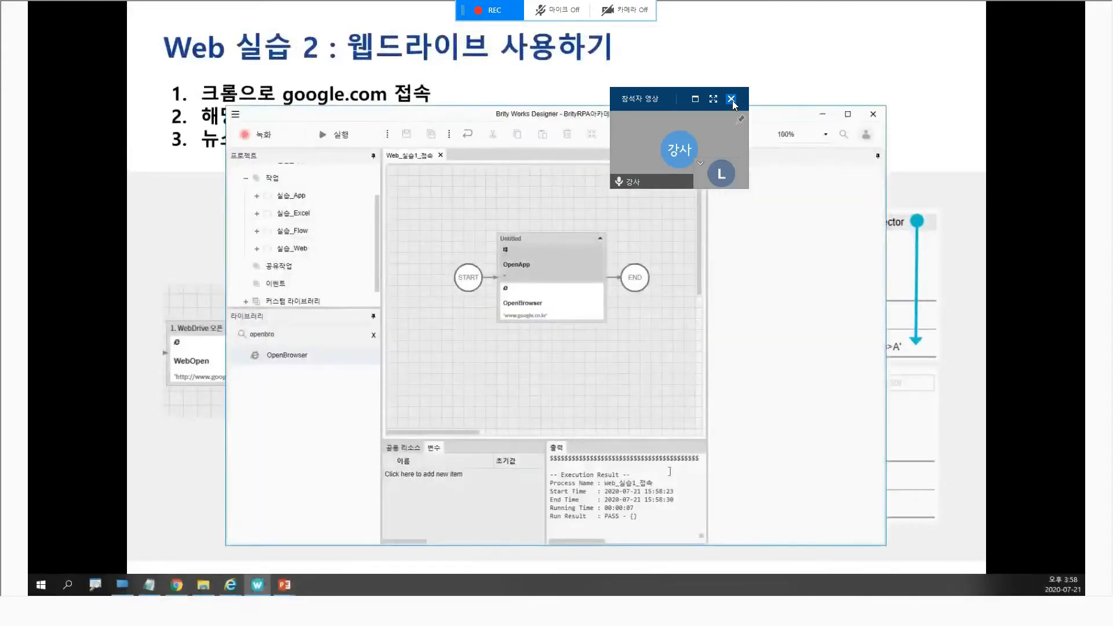
Step: Move OpenBrowser into its own box after OpenApp, and set the OpenApp Command to 'iexplore'
drag(543, 309, 616, 278)
click(526, 268)
click(809, 249)
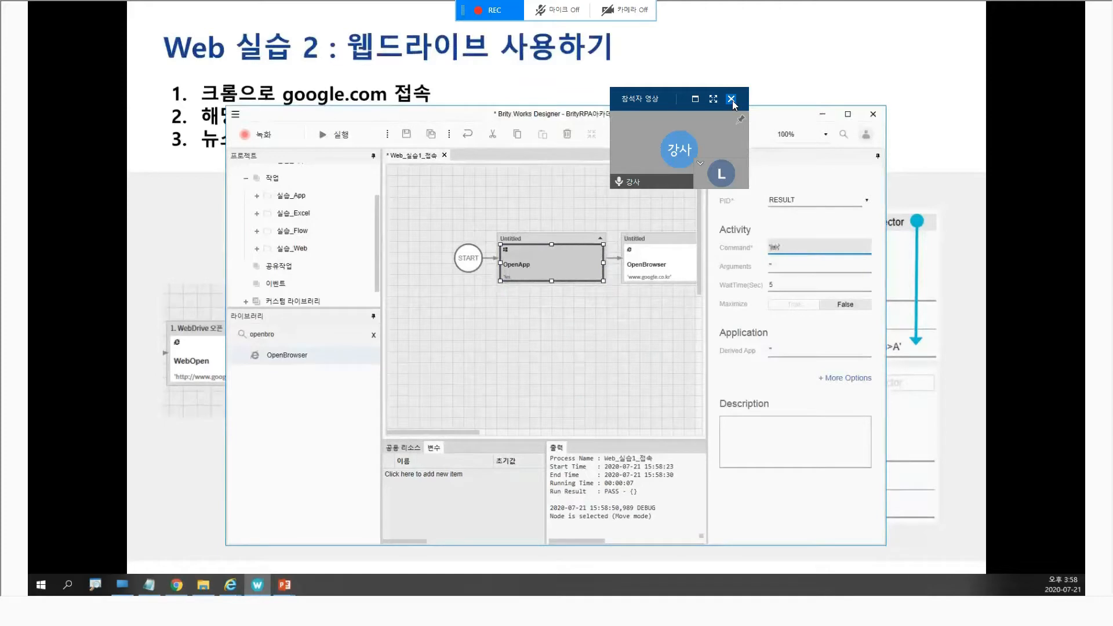
text(iexplore)
click(551, 396)
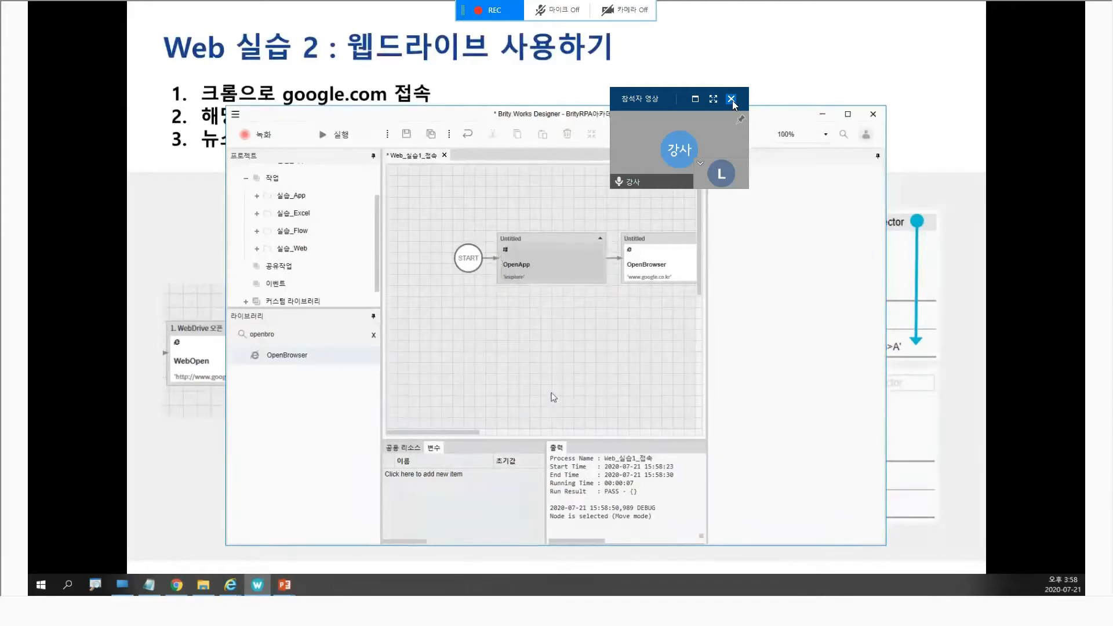
Step: Search the library for webopen and insert the WebOpen activity between OpenBrowser and END
drag(465, 432, 526, 433)
click(479, 270)
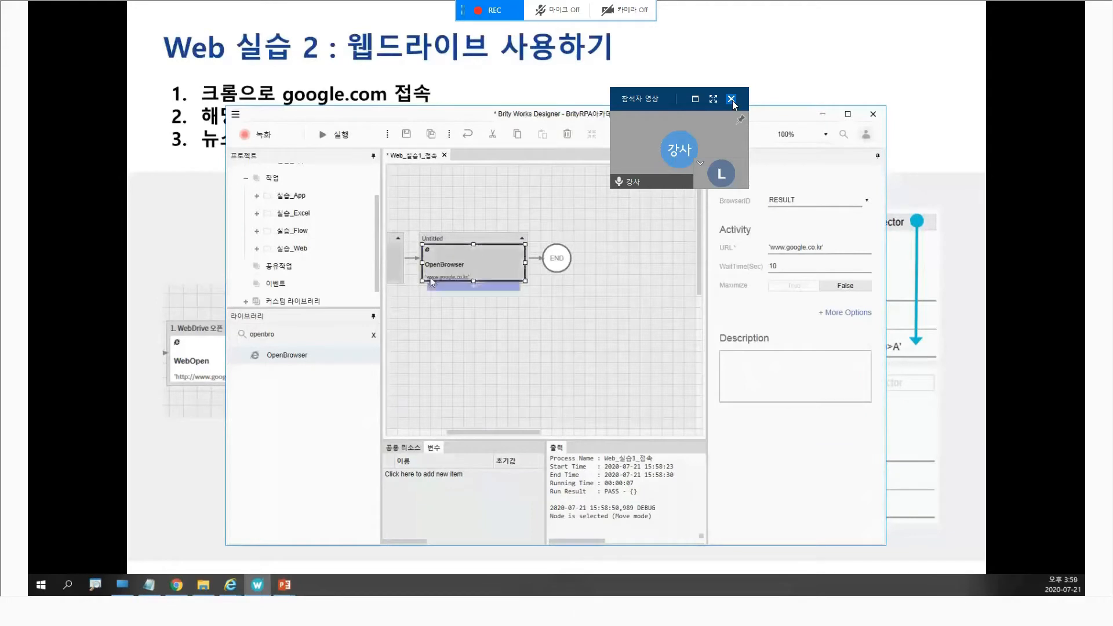
double_click(292, 336)
text(webopen)
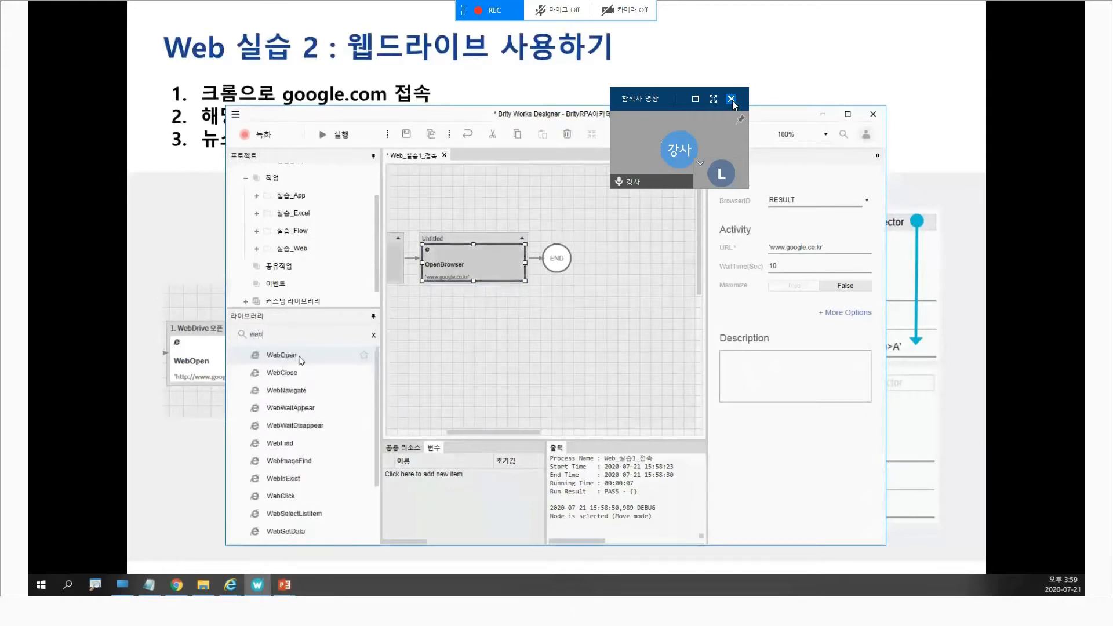
drag(299, 357, 514, 287)
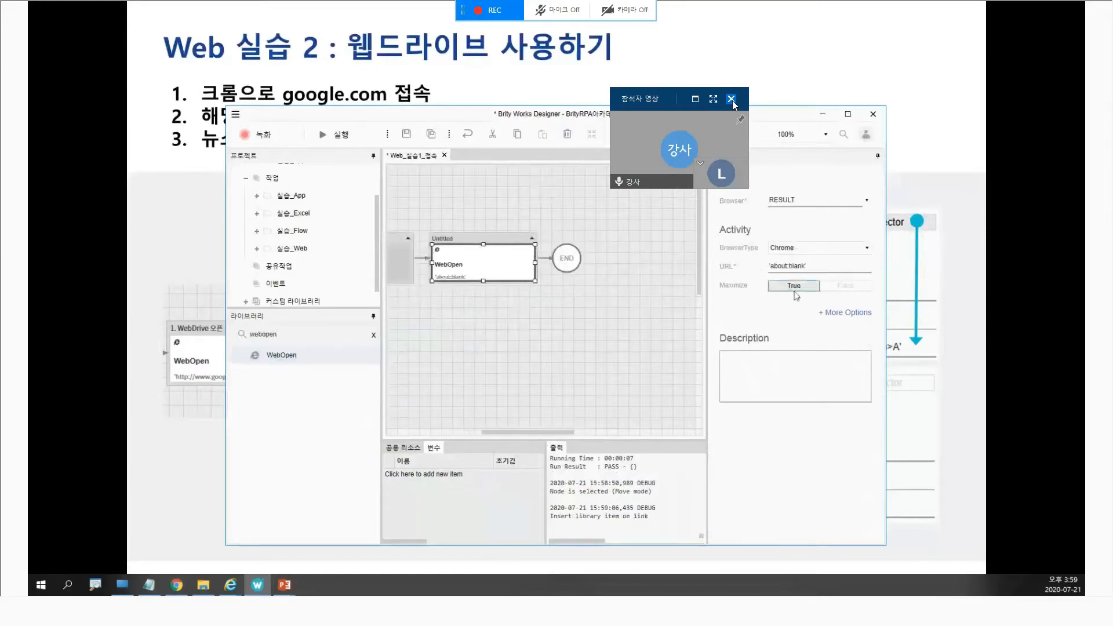
Step: Examine the BrowserType choices for the WebOpen activity without changing the selection
click(834, 264)
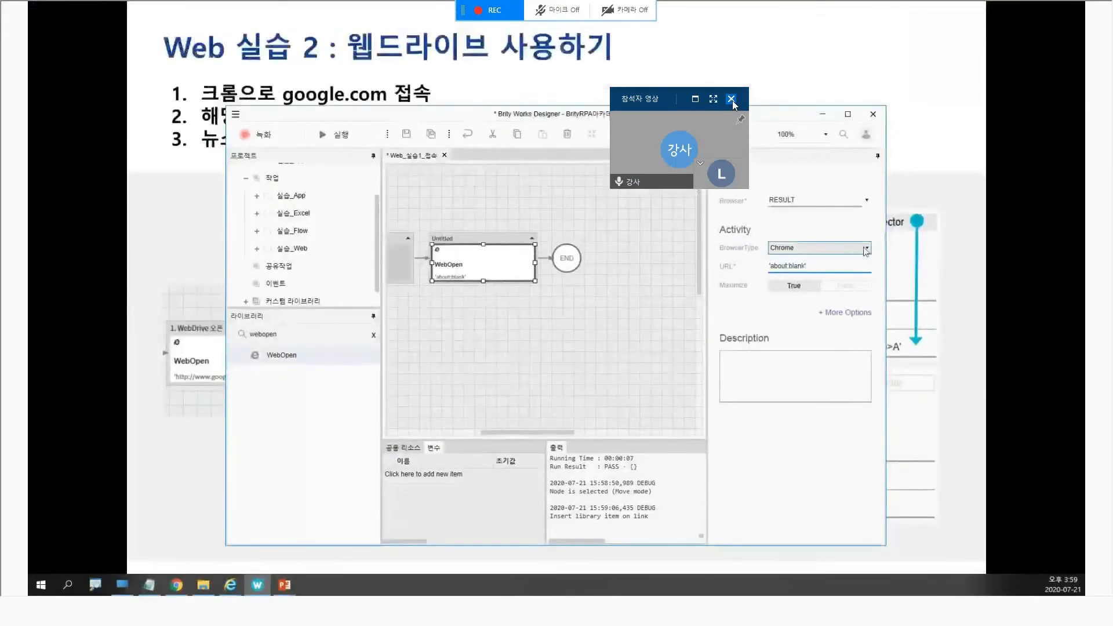
click(866, 259)
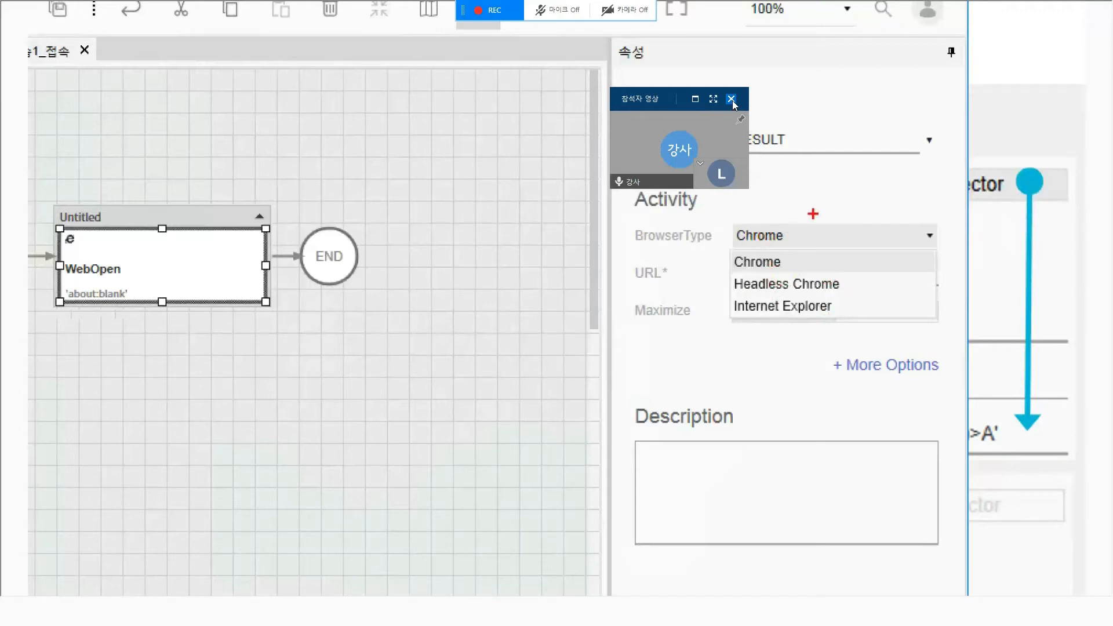
key(Escape)
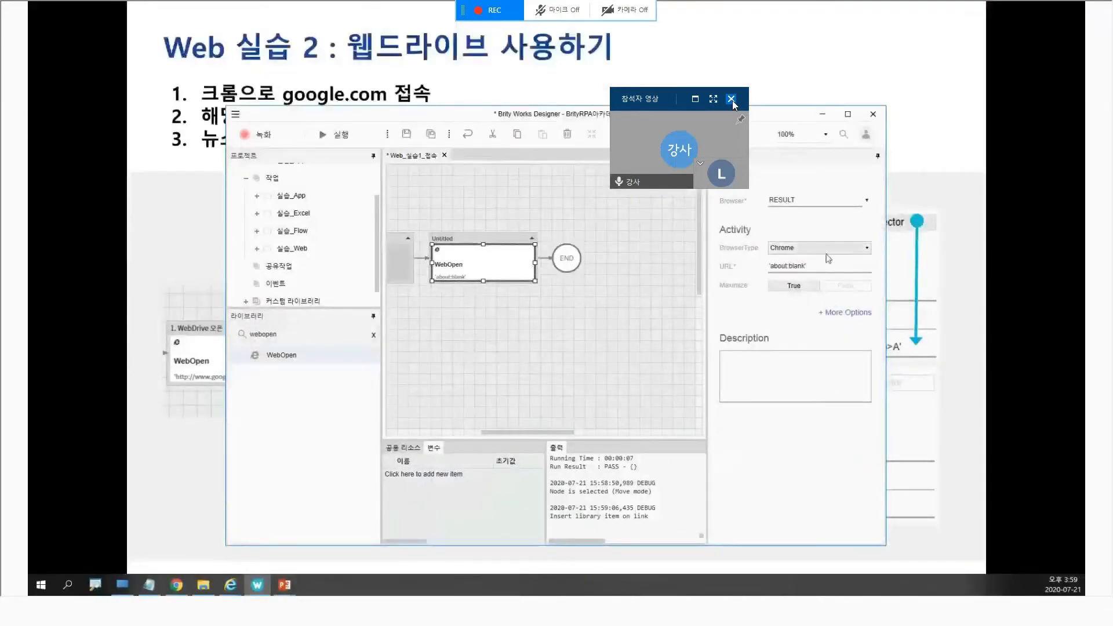
click(589, 331)
click(484, 268)
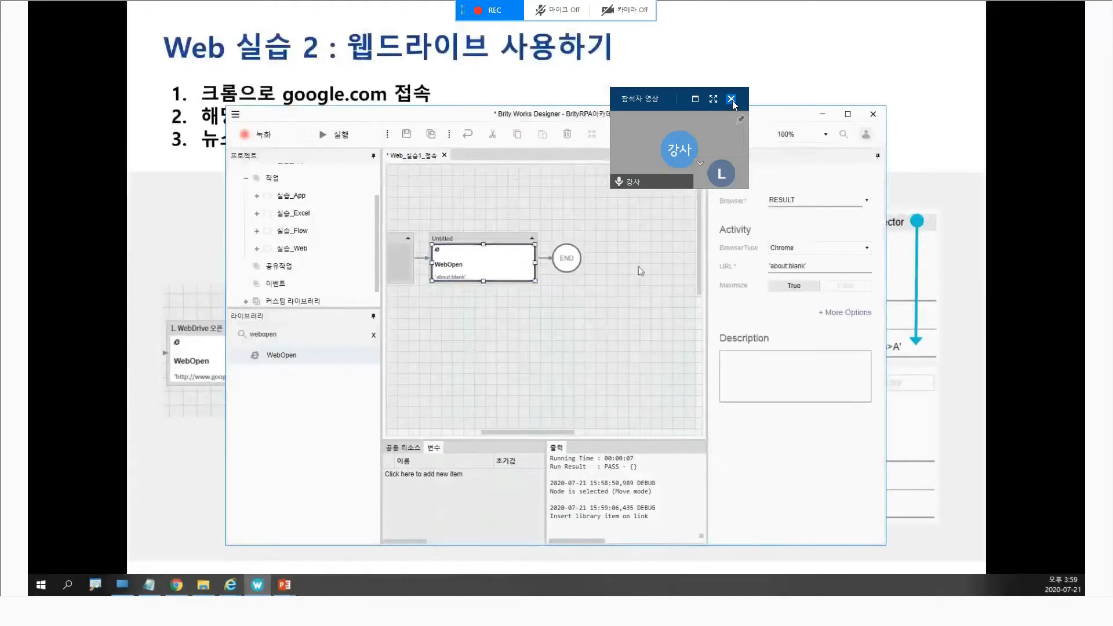
click(790, 266)
double_click(790, 265)
drag(771, 264, 805, 263)
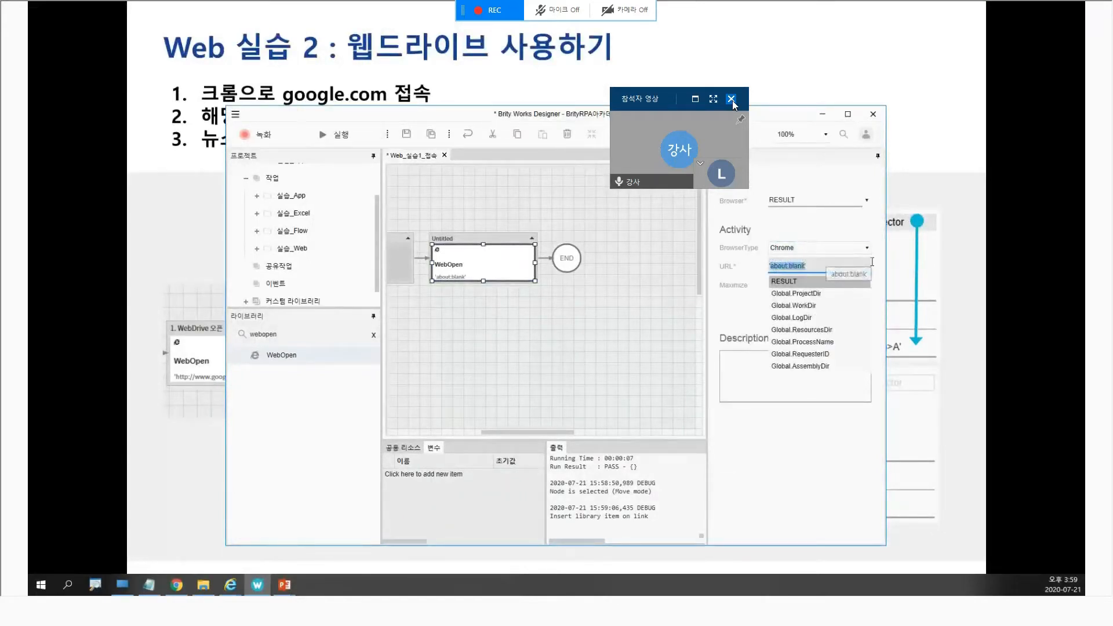
text('www.google.co)
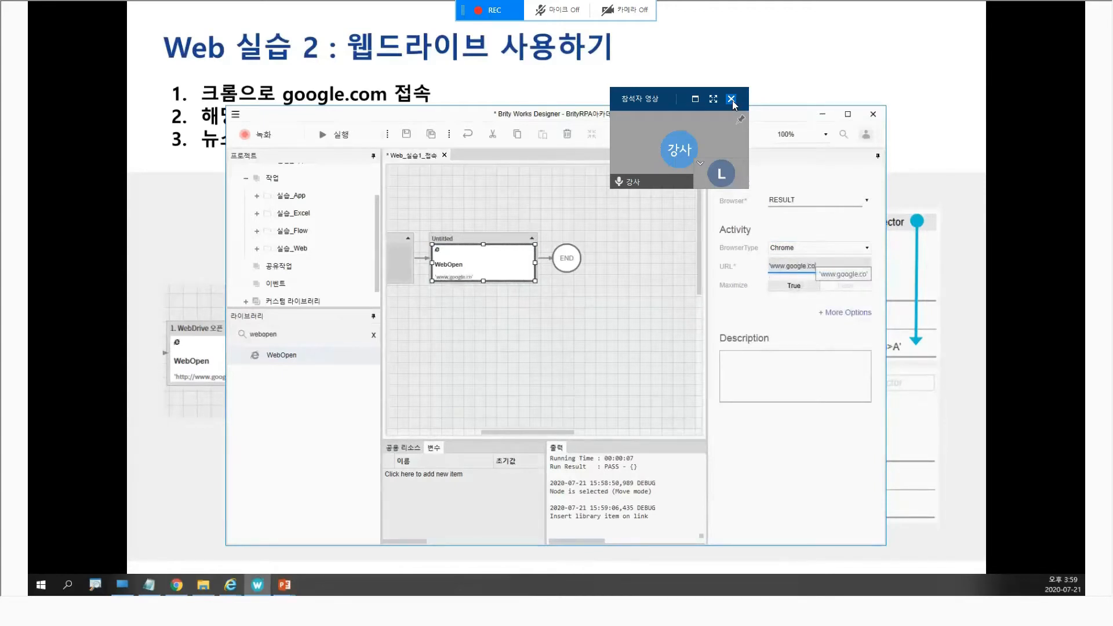
text(.kr')
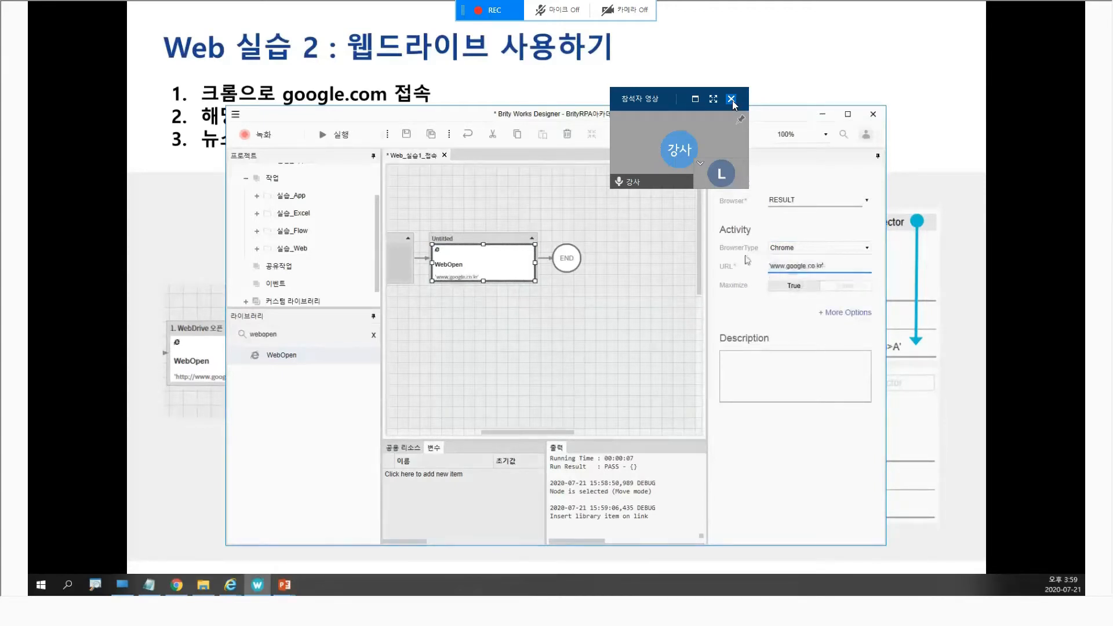
click(782, 288)
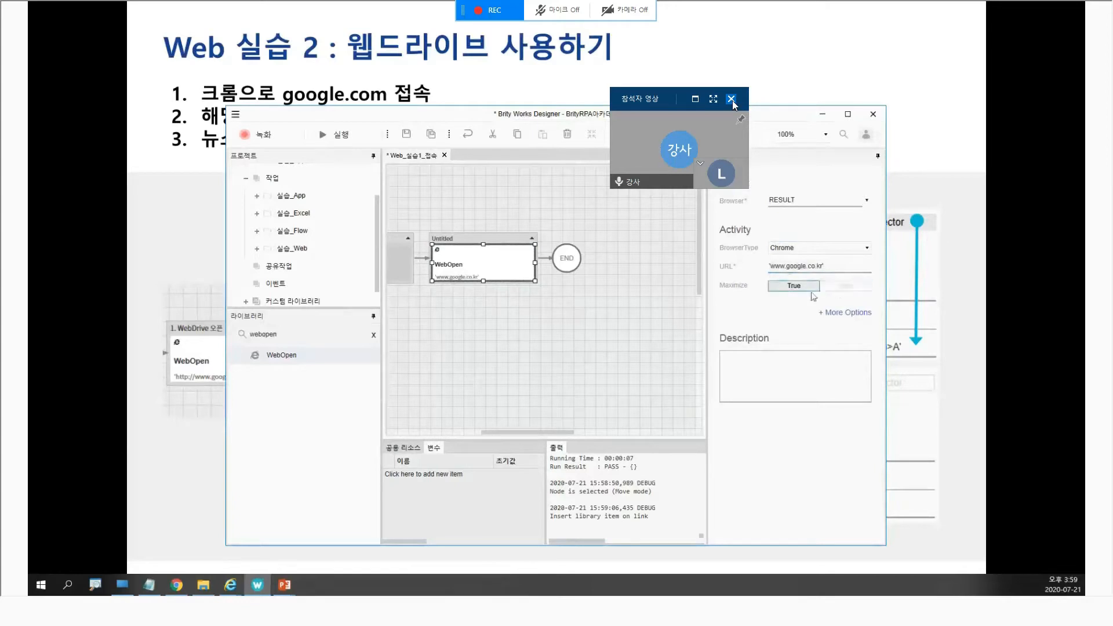
click(546, 313)
key(ctrl+s)
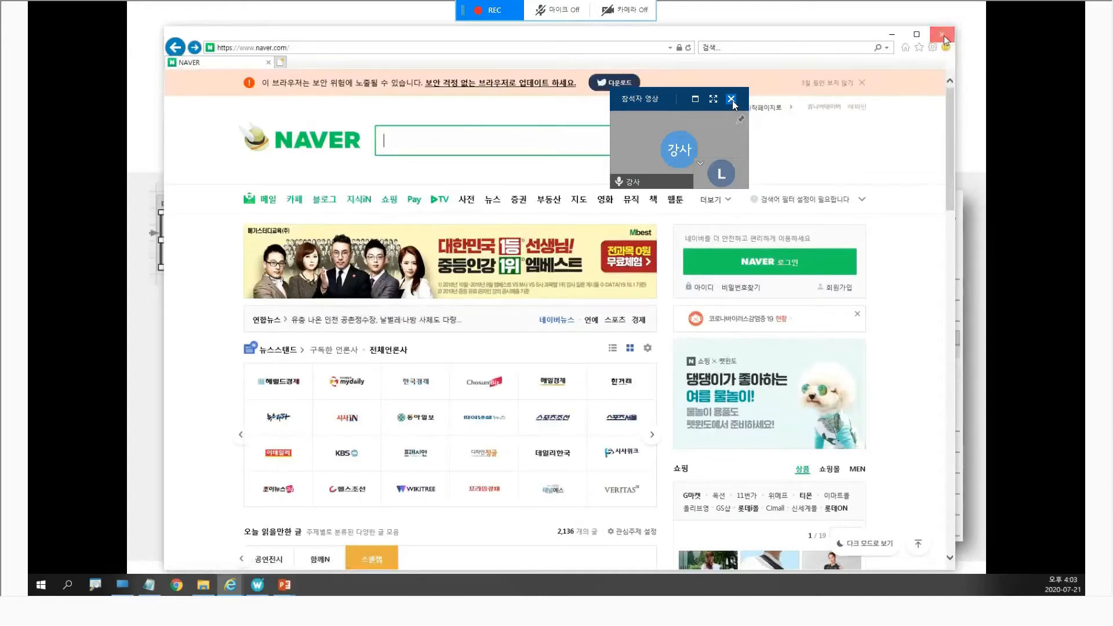
Step: Close the browser window showing the NAVER home page
click(942, 35)
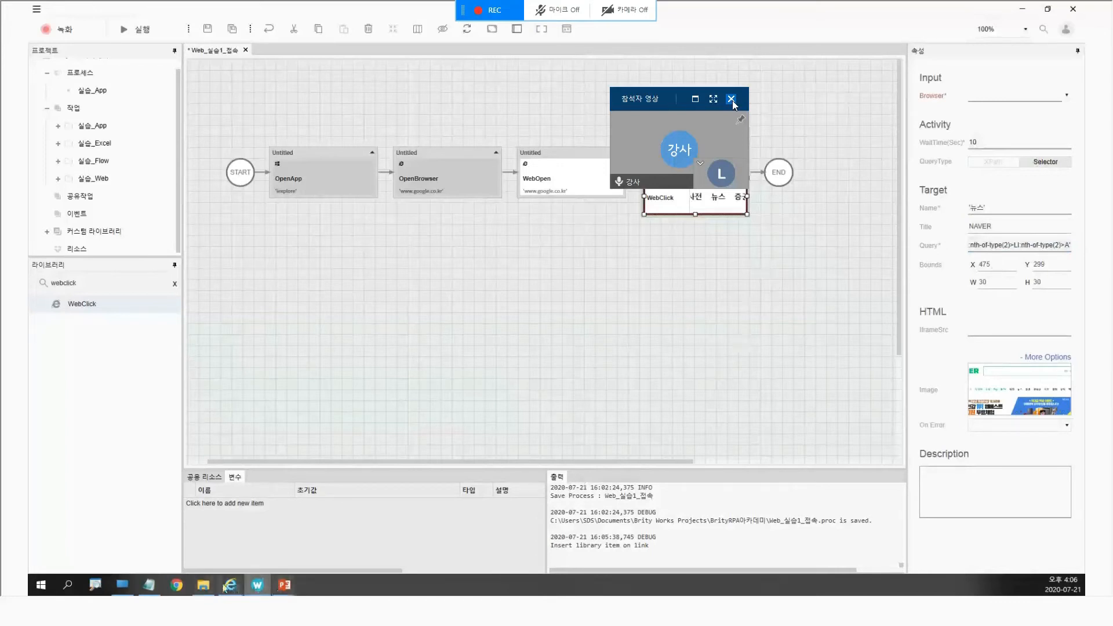
Step: Switch to the NAVER page in Internet Explorer and open its source in an enlarged developer pane
mouse_move(231, 586)
click(288, 537)
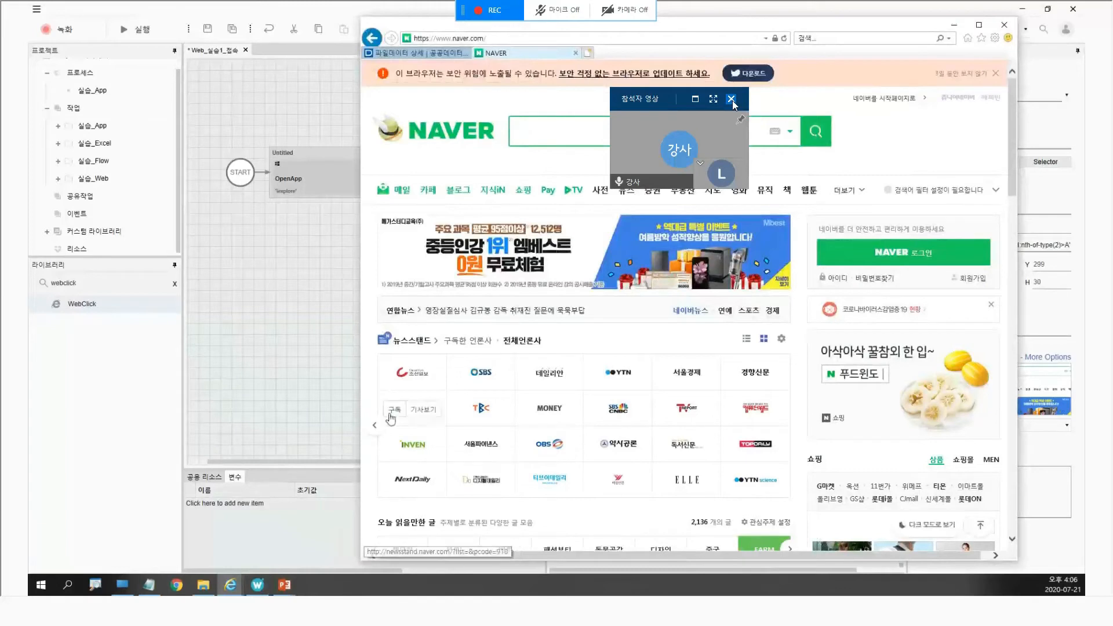
right_click(480, 156)
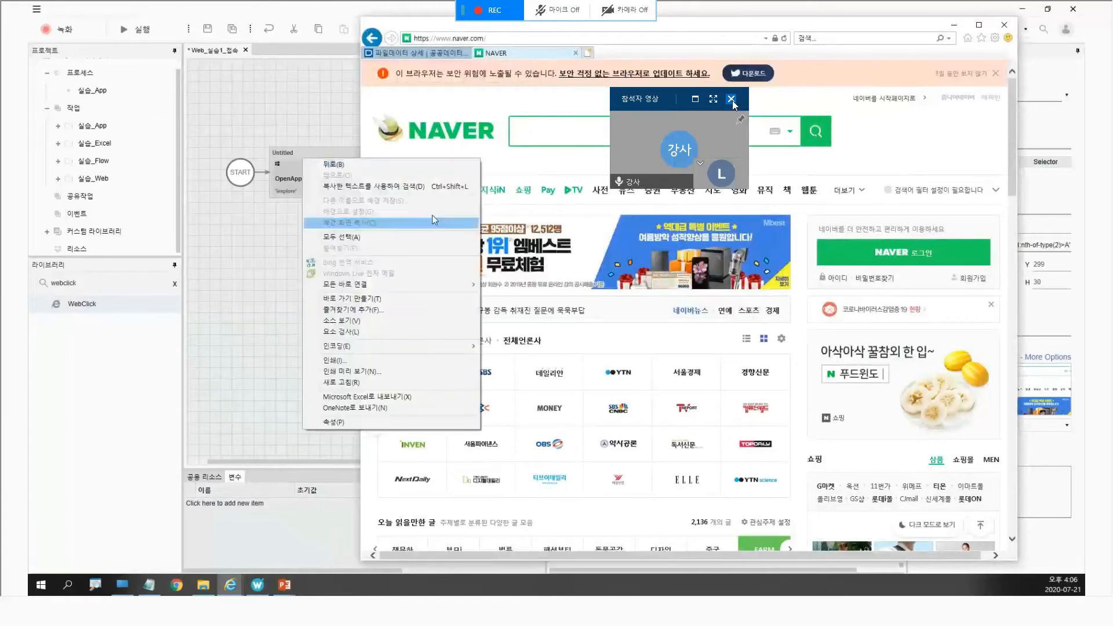
click(356, 323)
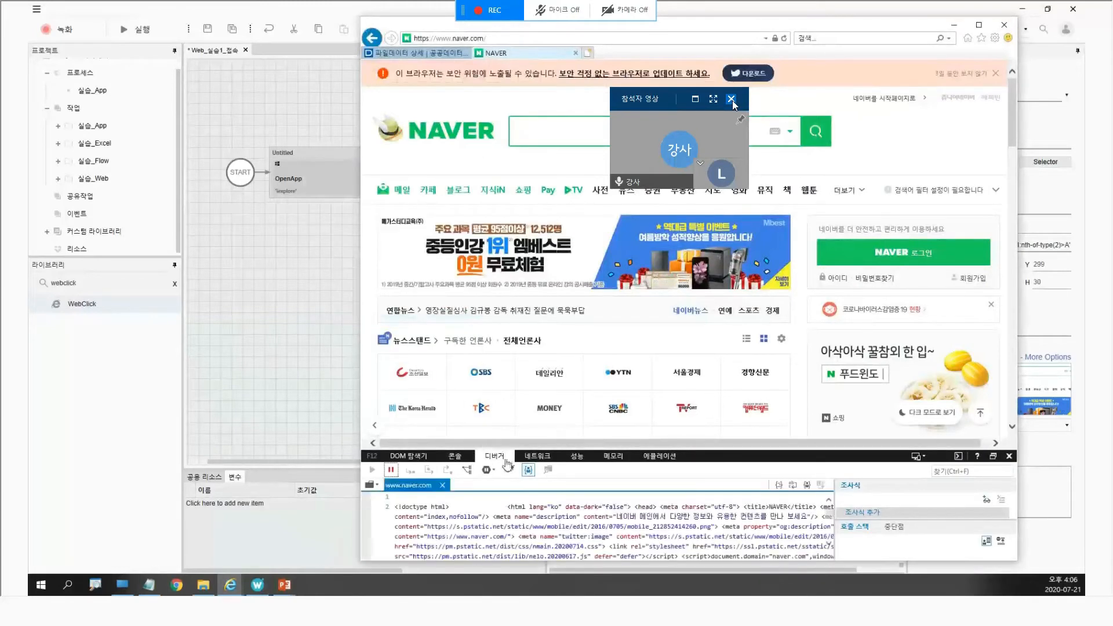
drag(509, 447, 510, 266)
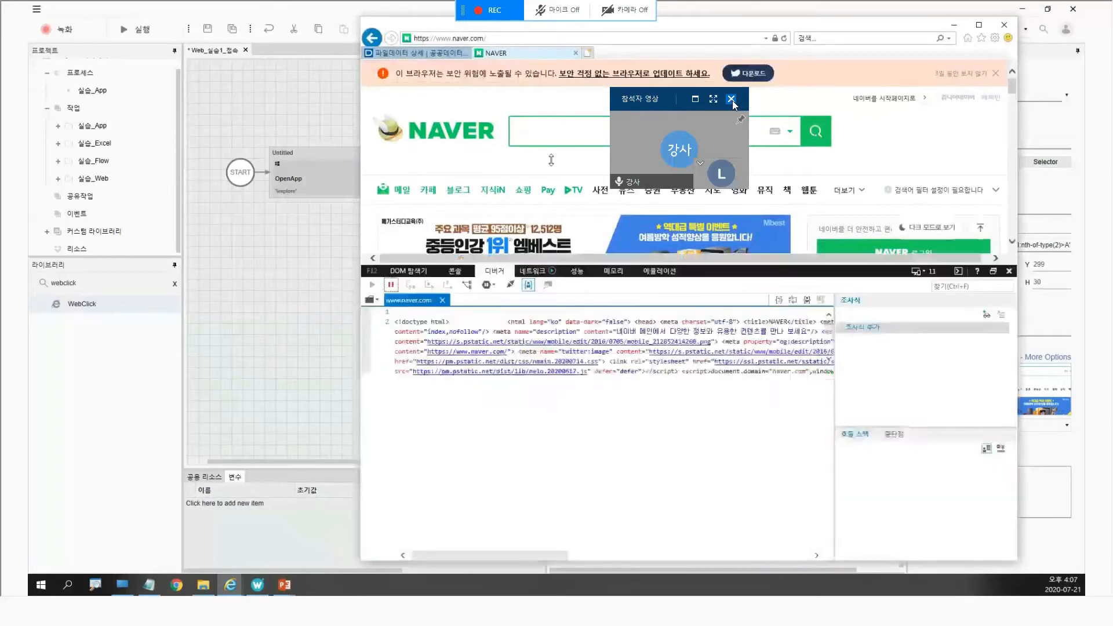
Step: Examine the div and link tags in the NAVER page source, then close the source pane and minimize the browser
scroll(498, 466, down, 12)
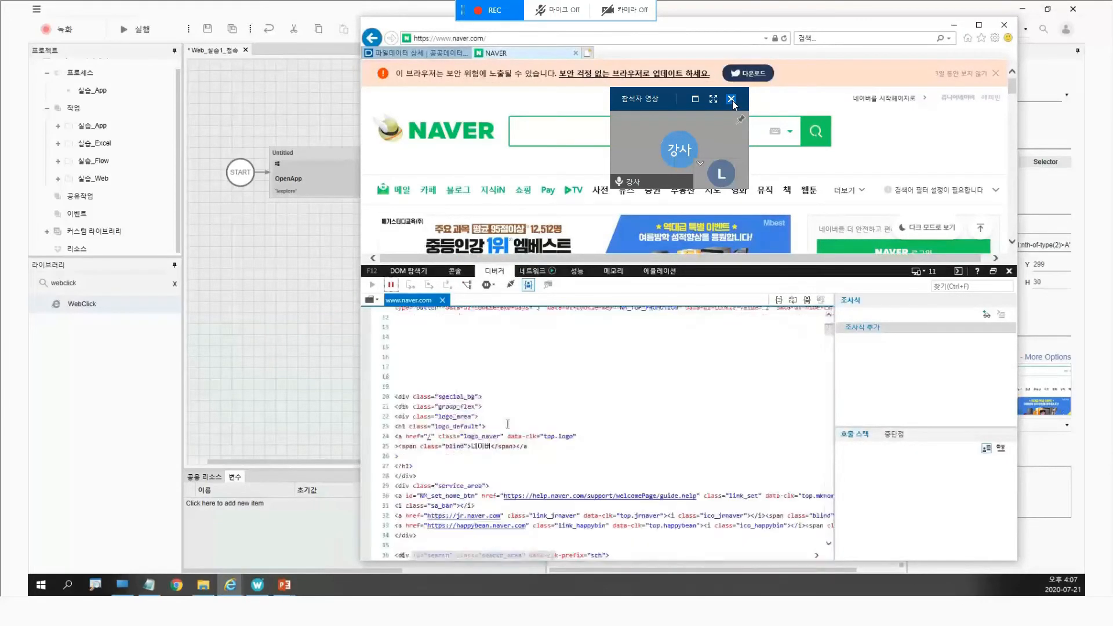
scroll(398, 398, up, 3)
drag(397, 369, 491, 368)
click(491, 367)
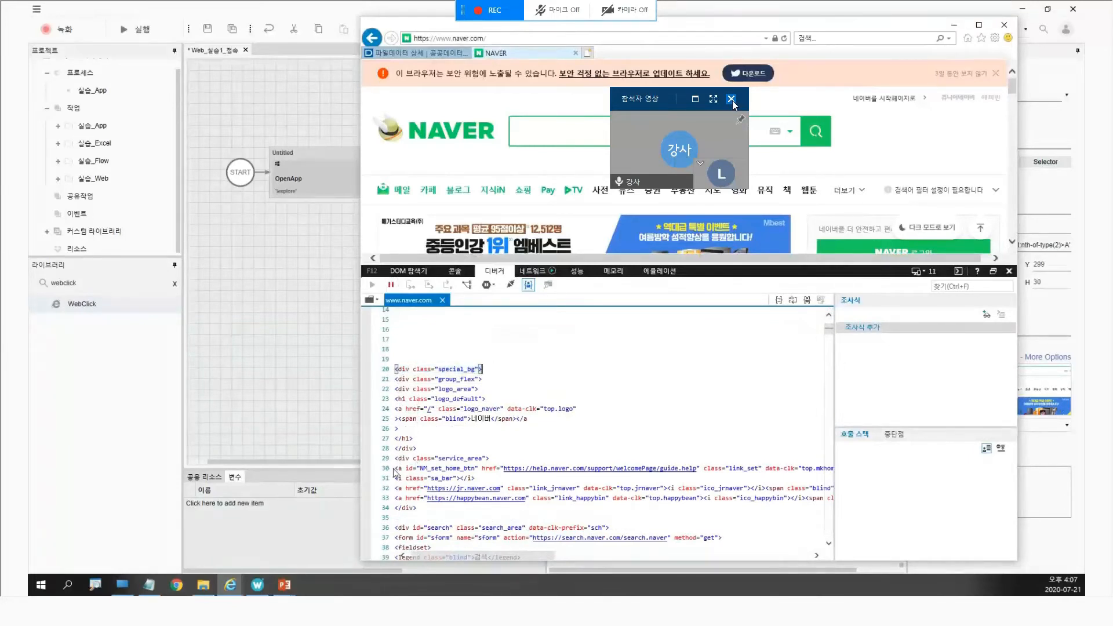
drag(396, 468, 492, 468)
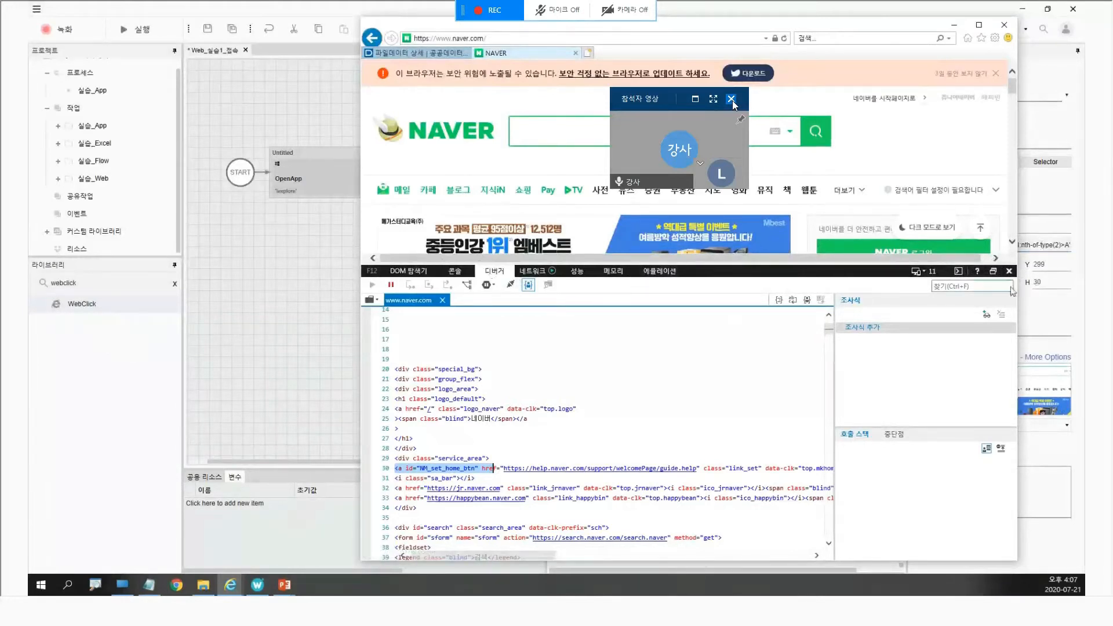
click(1009, 270)
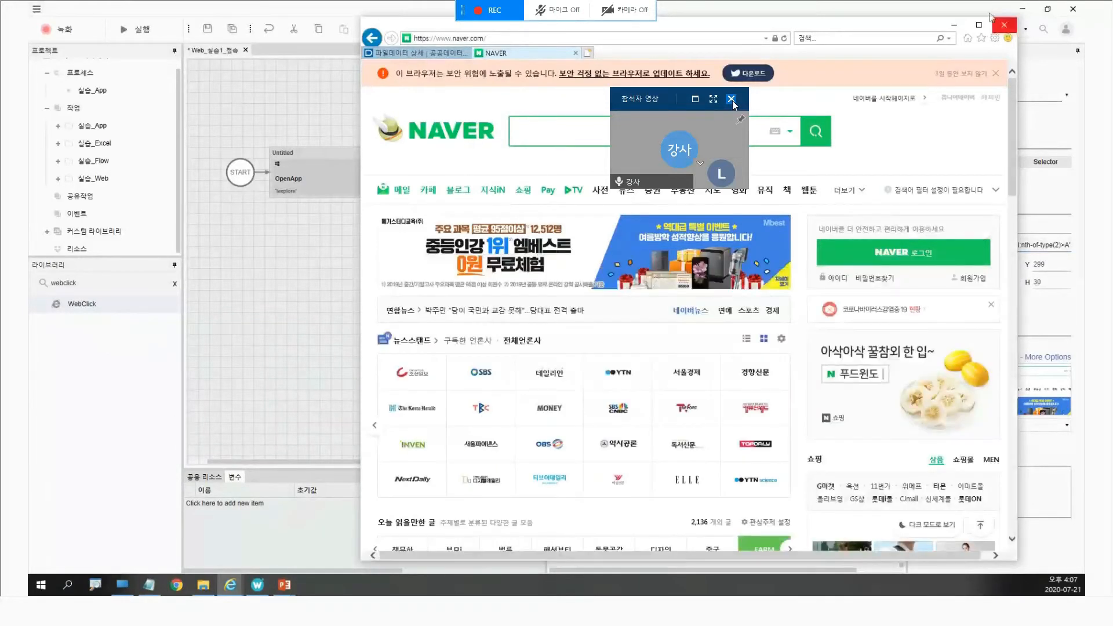
click(953, 25)
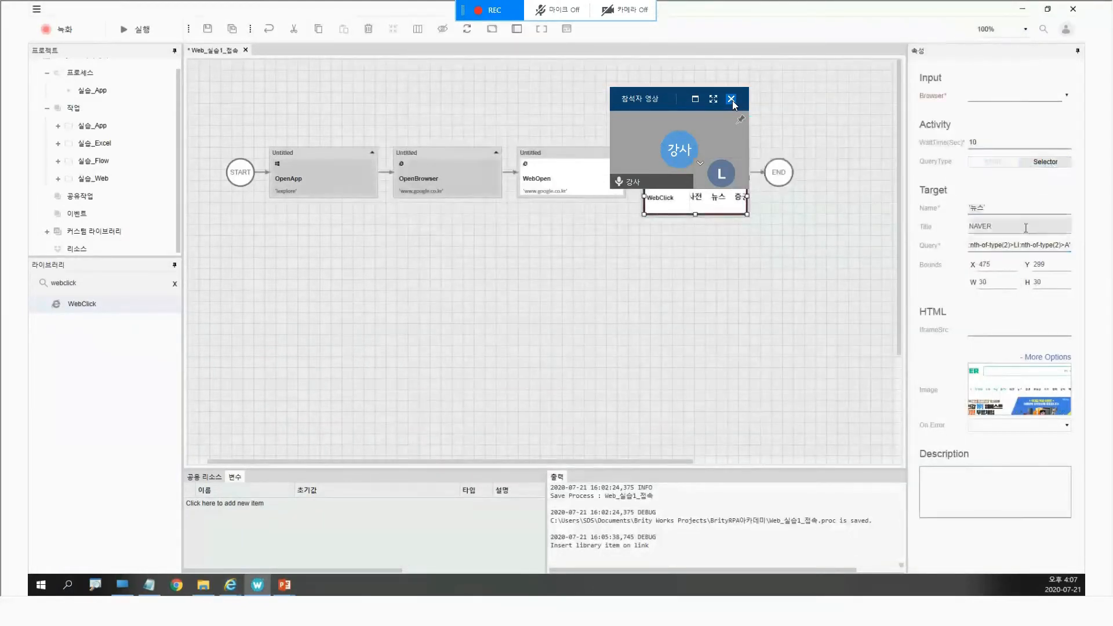
Step: Examine the selector in the WebClick activity's Query and switch its QueryType to XPath
mouse_move(1068, 246)
mouse_down()
mouse_move(912, 246)
mouse_move(1084, 252)
mouse_up()
click(985, 245)
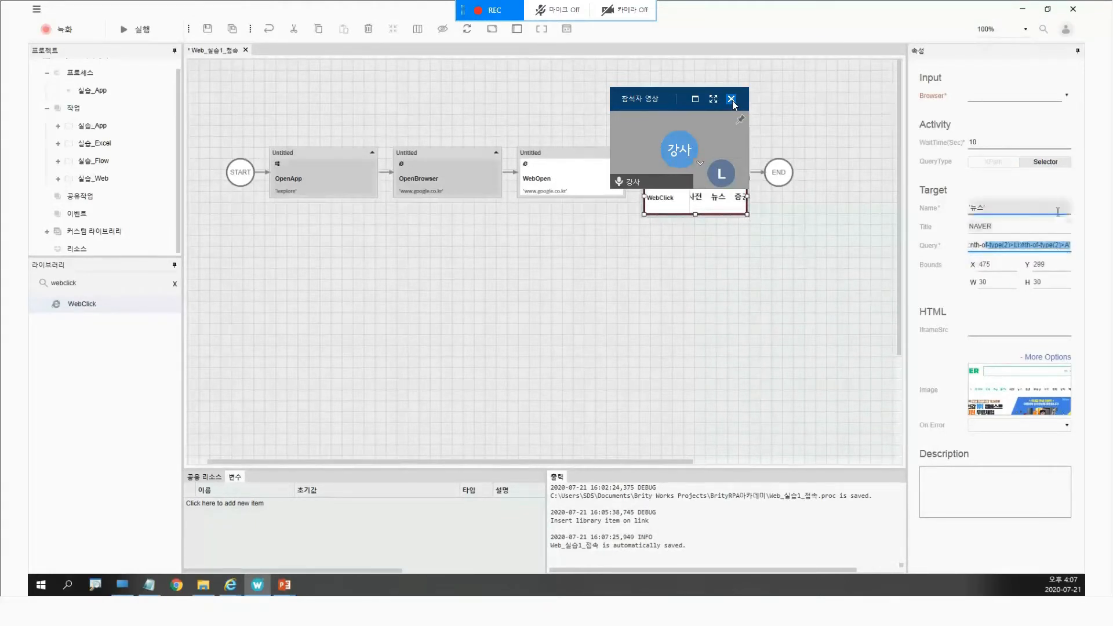
click(1049, 245)
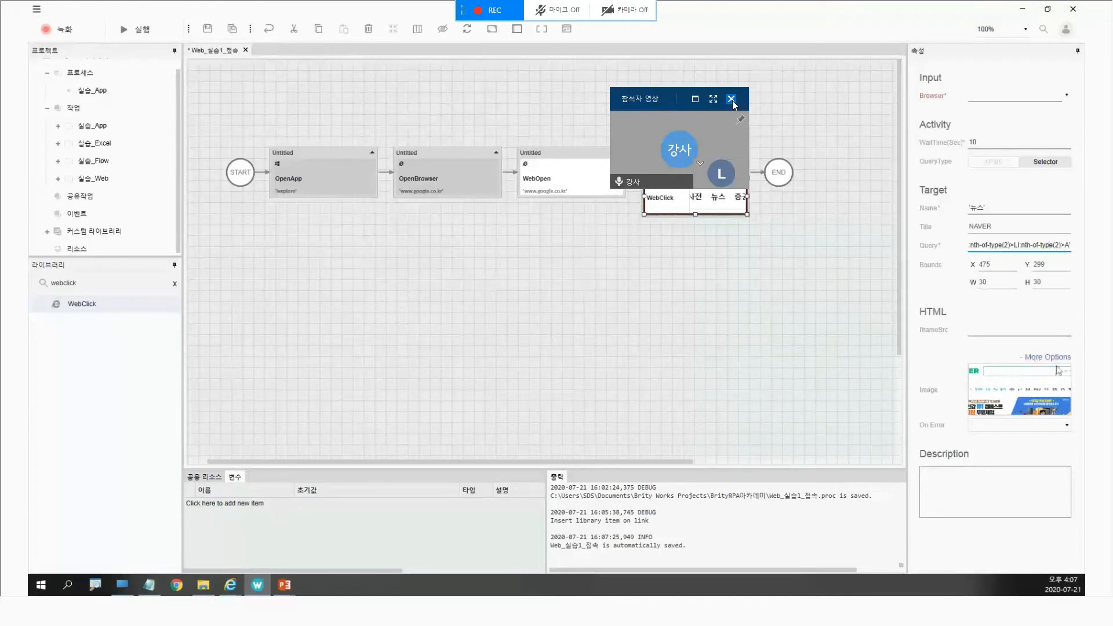
drag(997, 245, 939, 246)
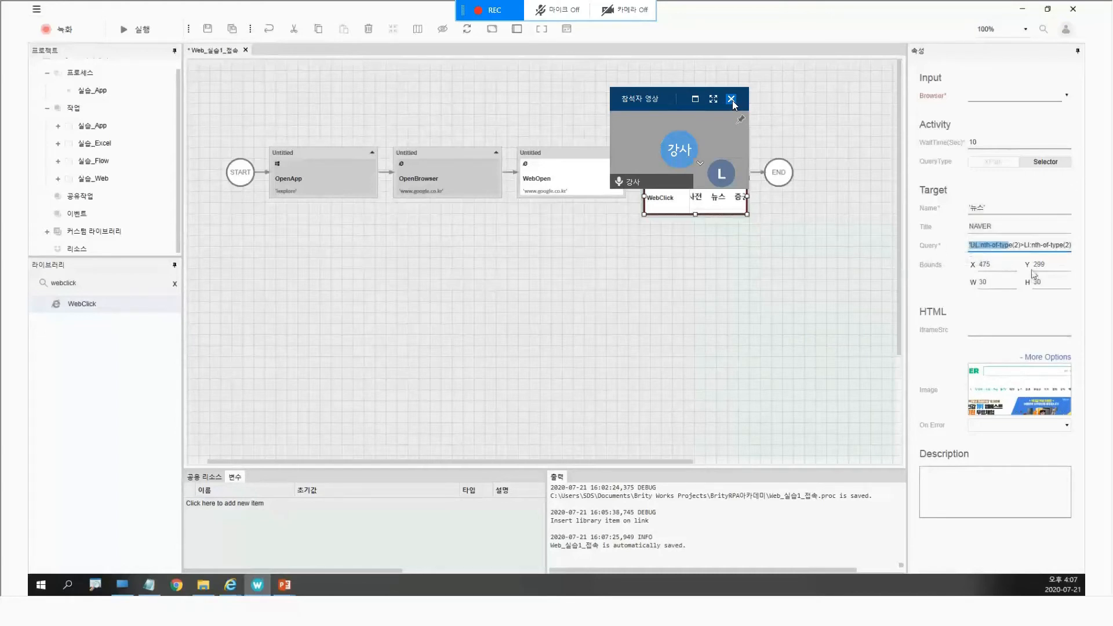
click(993, 162)
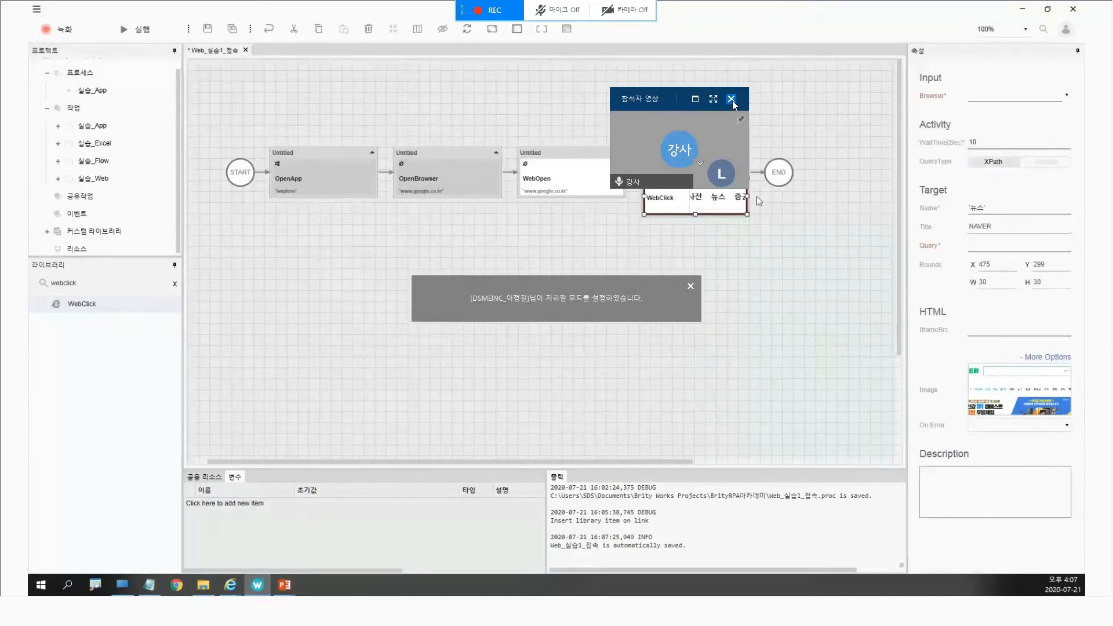
double_click(729, 200)
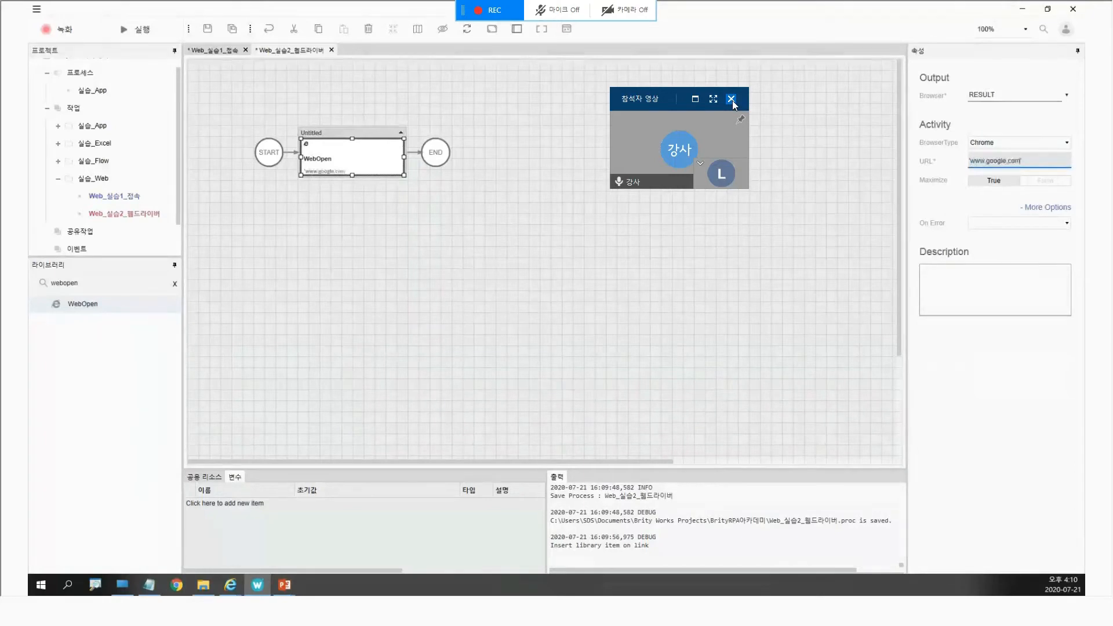
Step: Set the WebOpen activity's BrowserType to Internet Explorer and save the Web_실습2_웹드라이버 task
click(1011, 142)
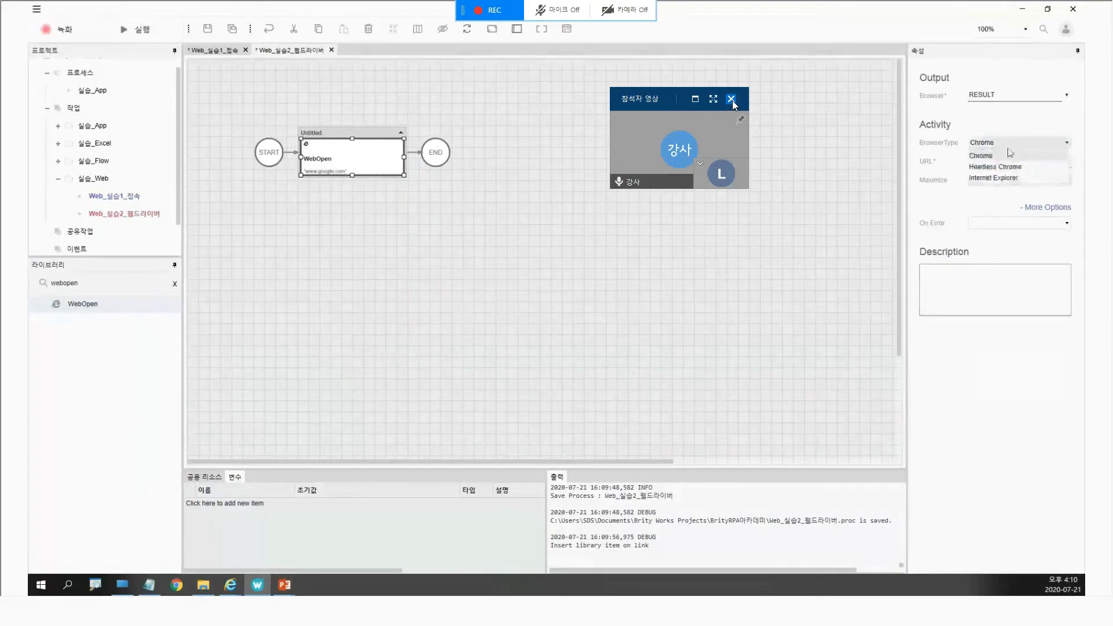
click(998, 177)
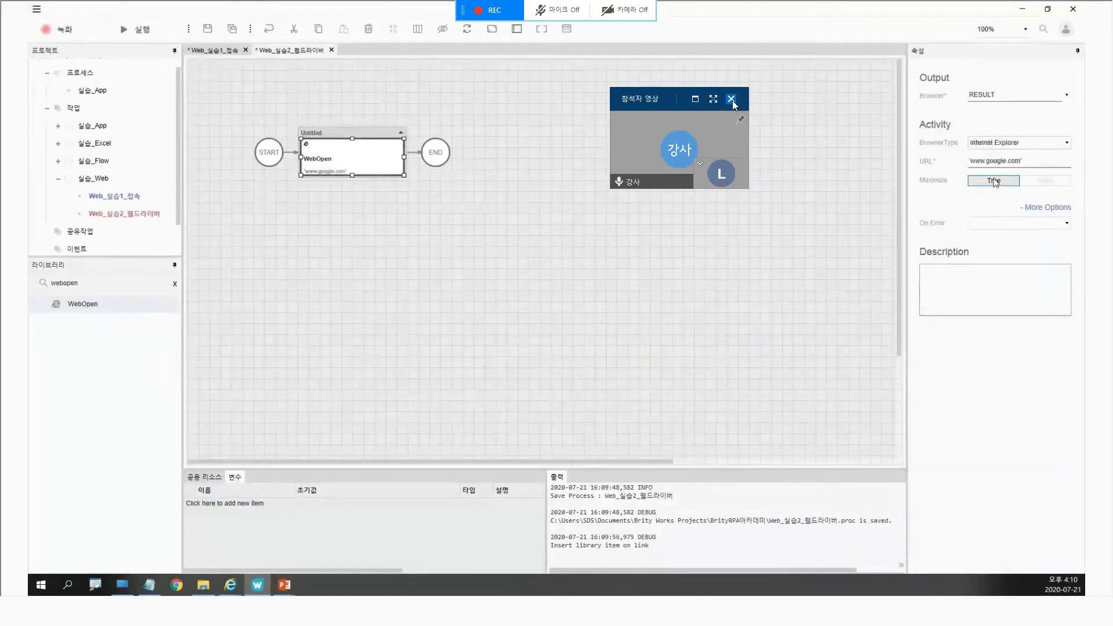
key(ctrl+s)
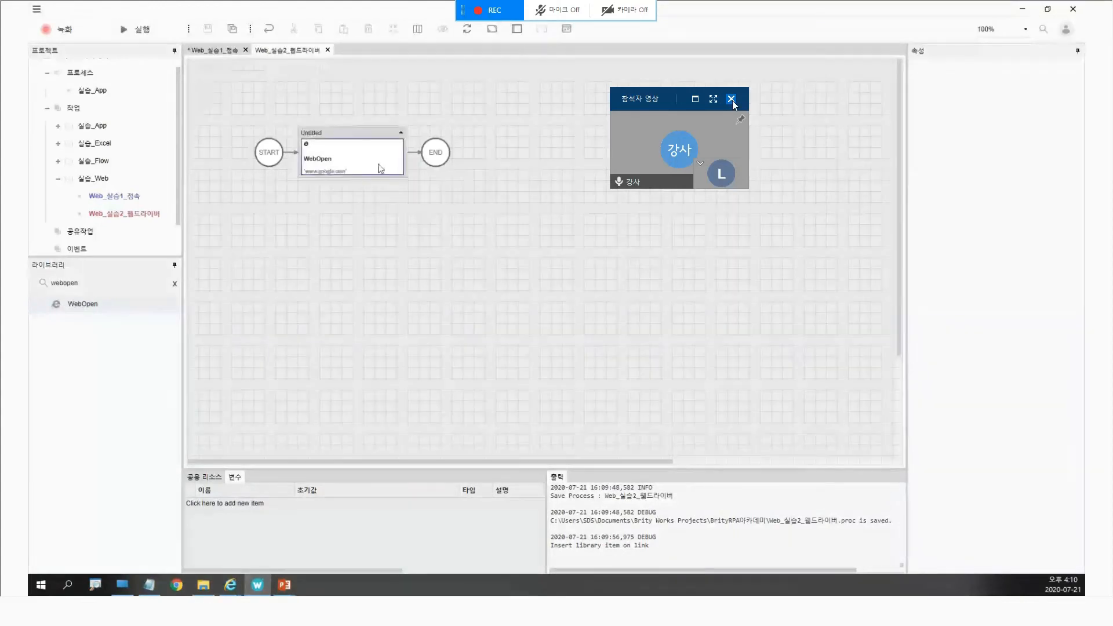
click(379, 158)
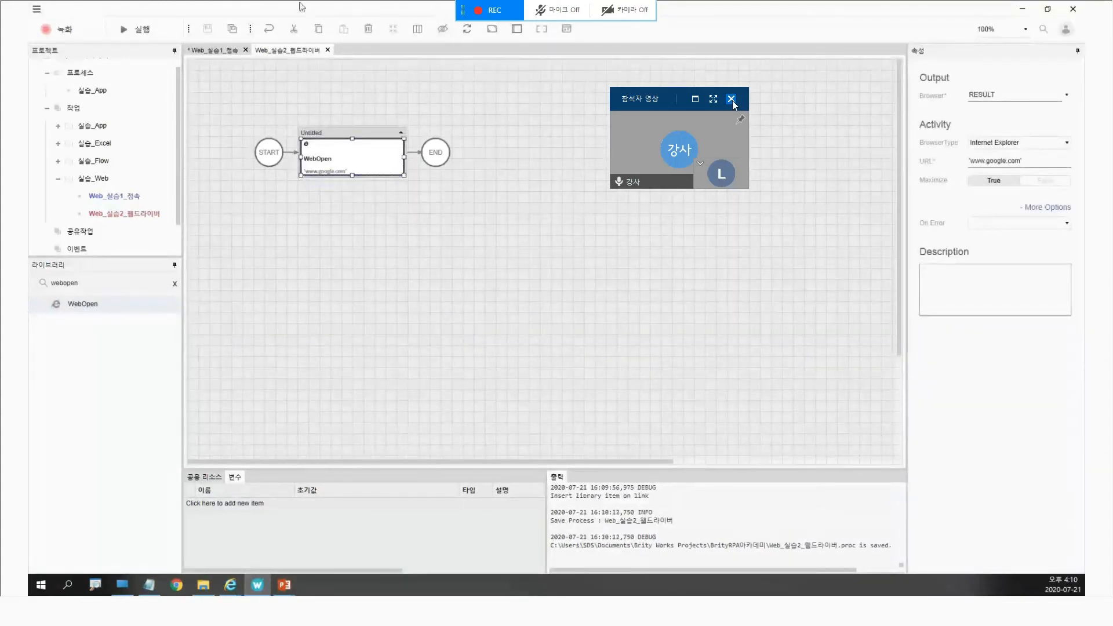
Step: Search the library for webnavi and insert the WebNavigate activity between WebOpen and END
drag(286, 10, 324, 174)
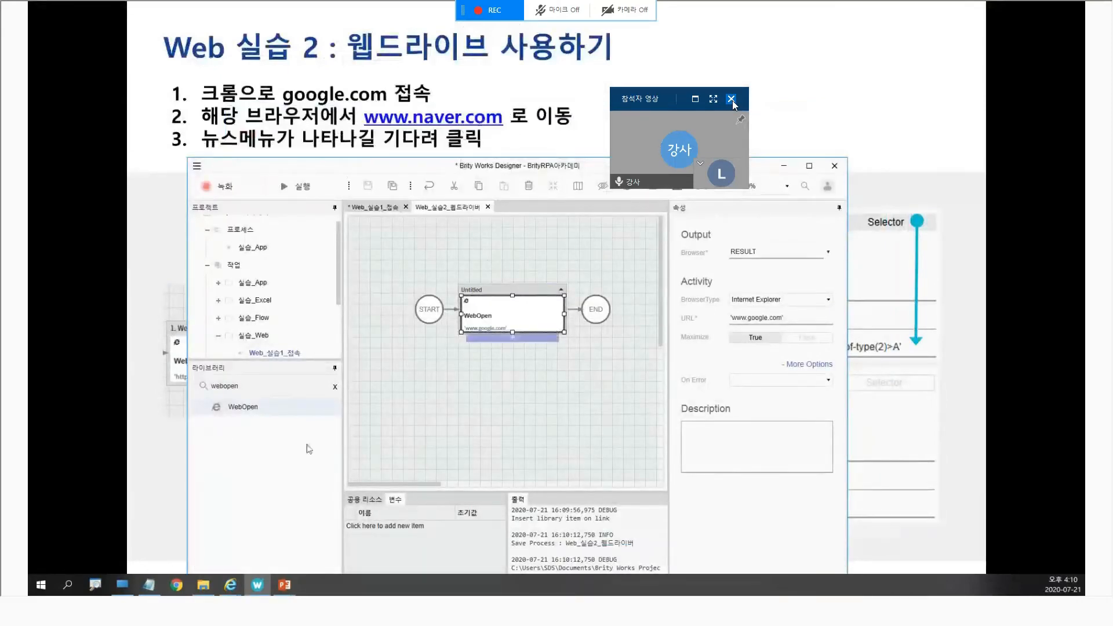
double_click(242, 384)
text(webnavi)
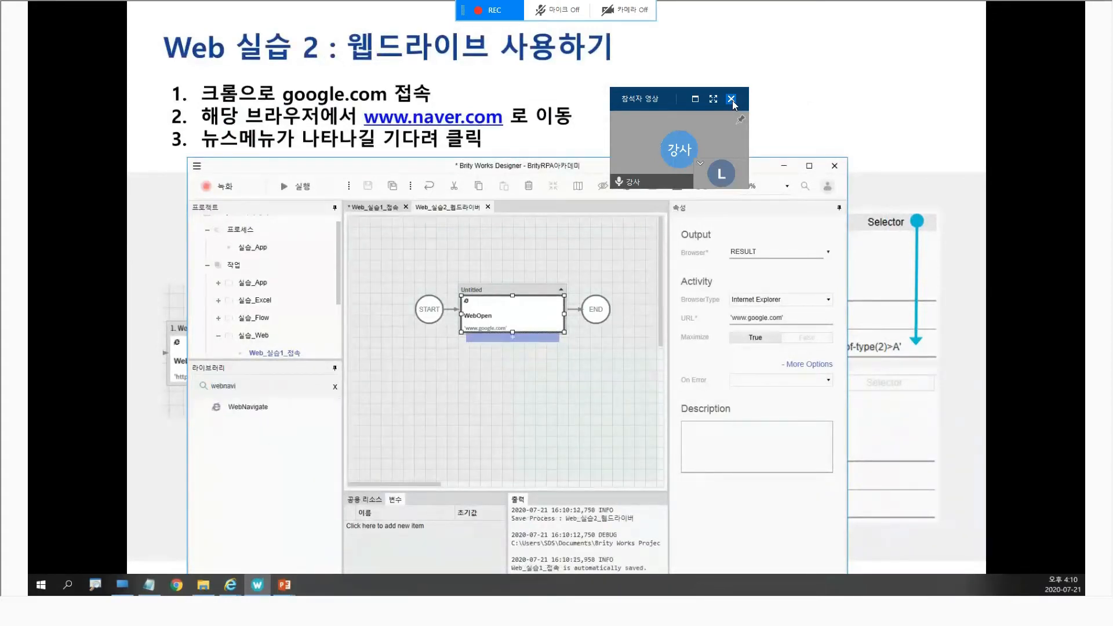
drag(248, 406, 577, 315)
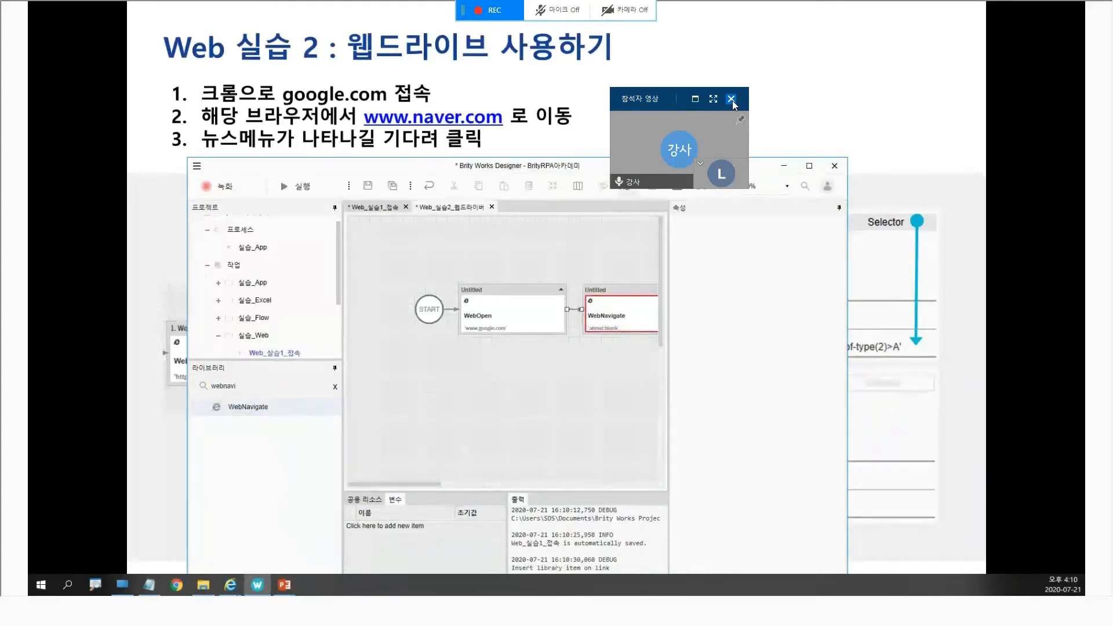
double_click(466, 165)
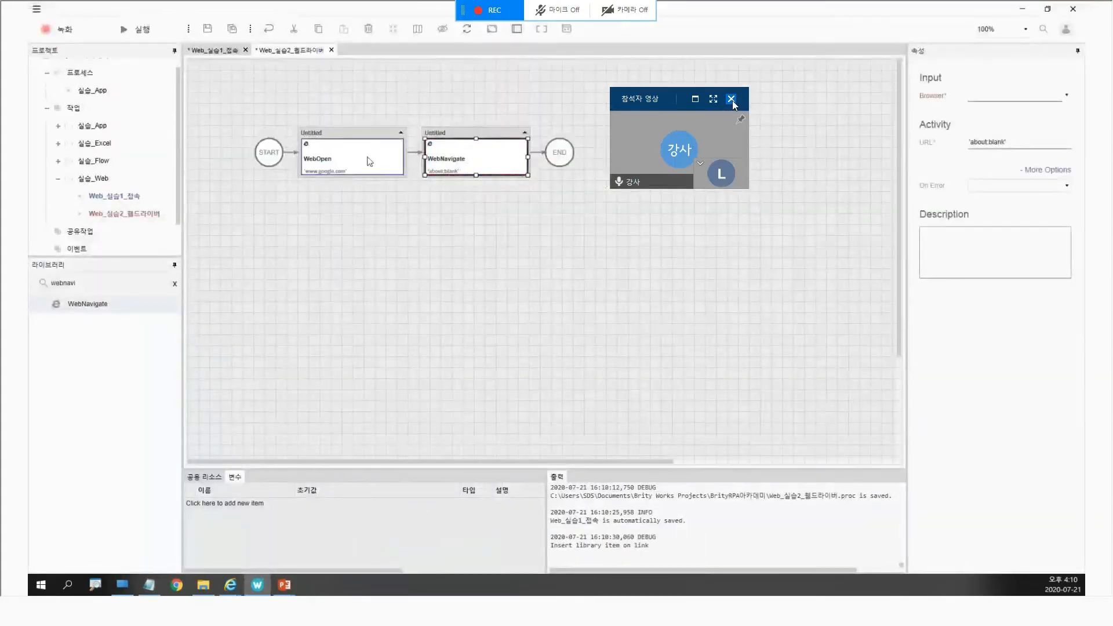
click(974, 143)
drag(972, 140, 1001, 141)
text(ww)
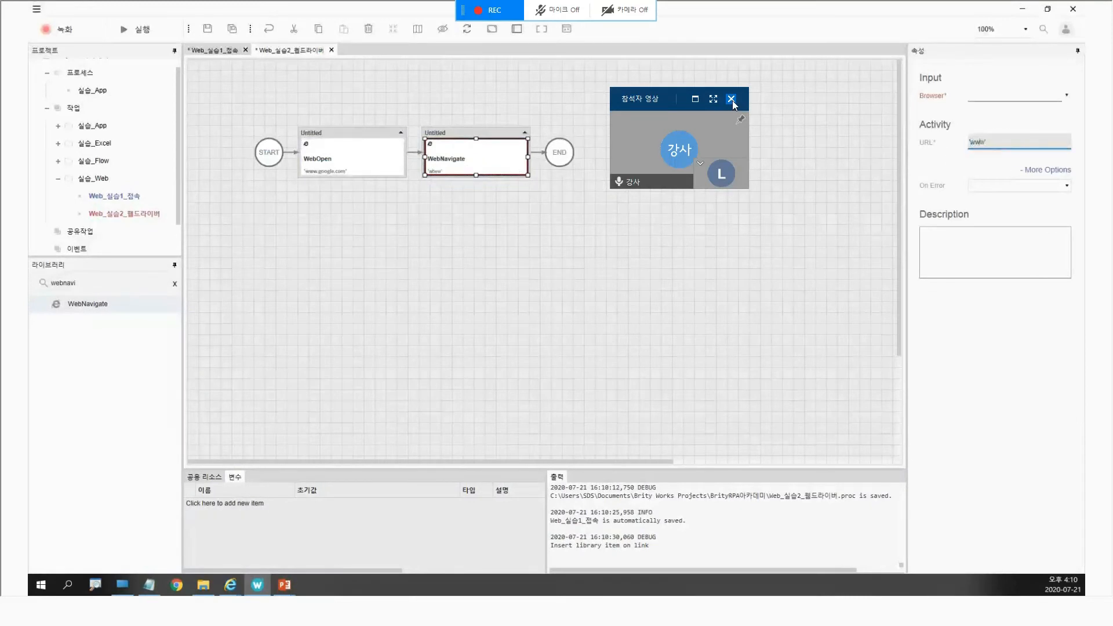
text(w.naver.com)
click(534, 274)
click(369, 165)
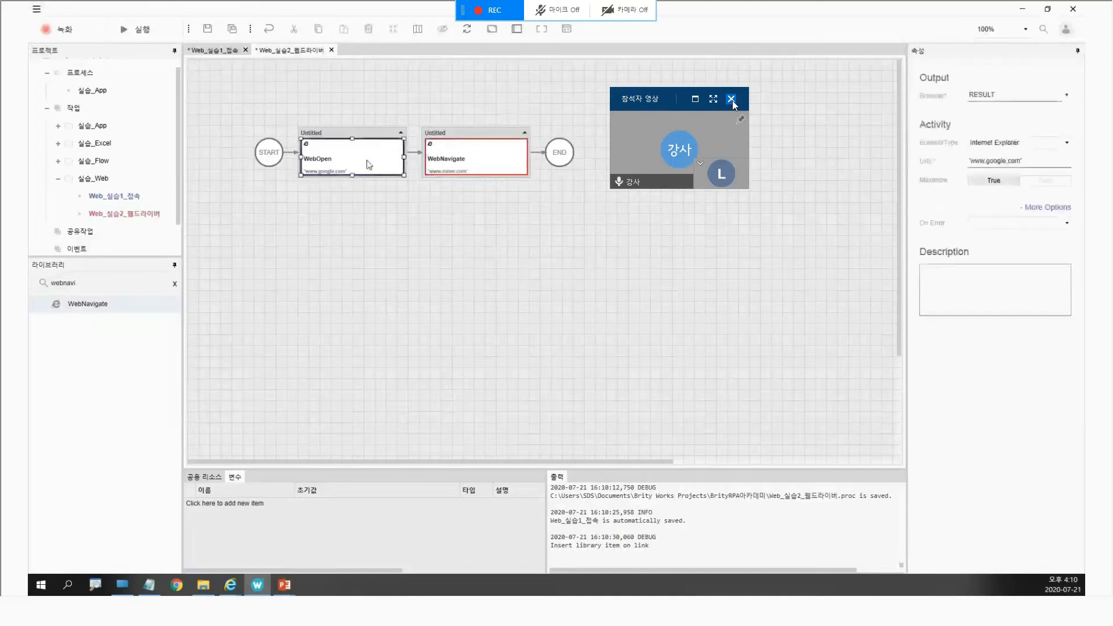
key(ctrl+s)
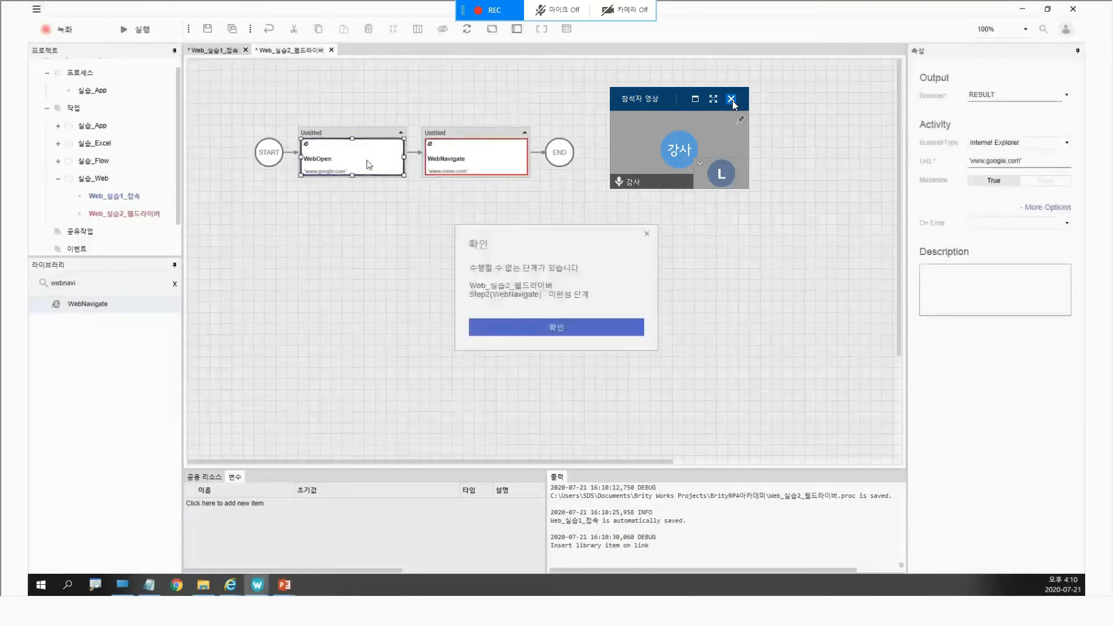
click(585, 330)
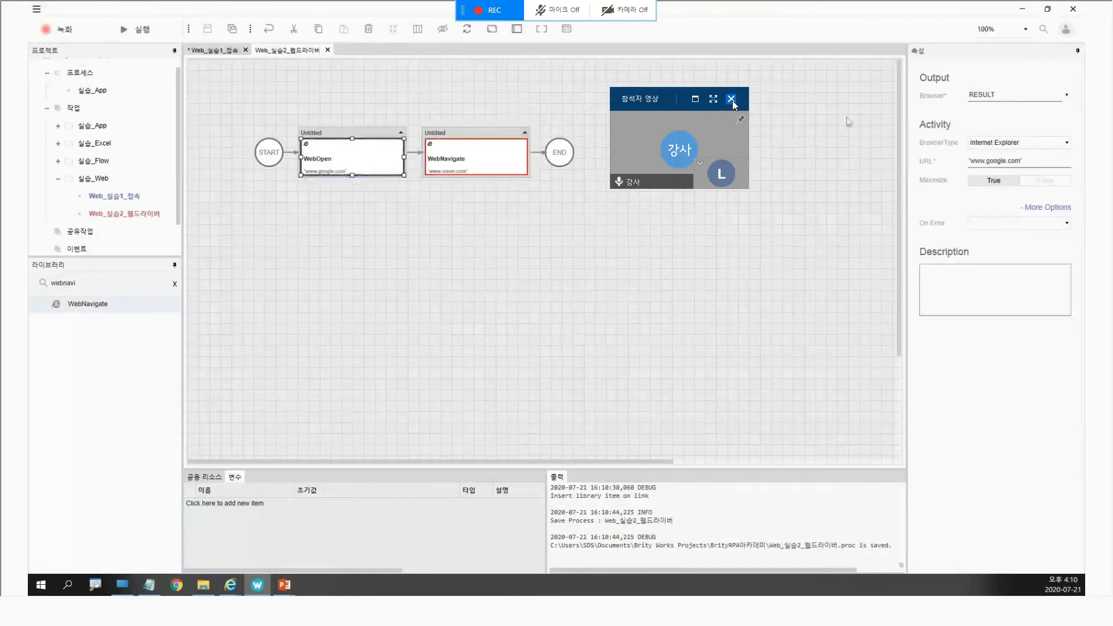
Step: Add a new variable named 웹ID to the task for holding the WebOpen browser
click(998, 96)
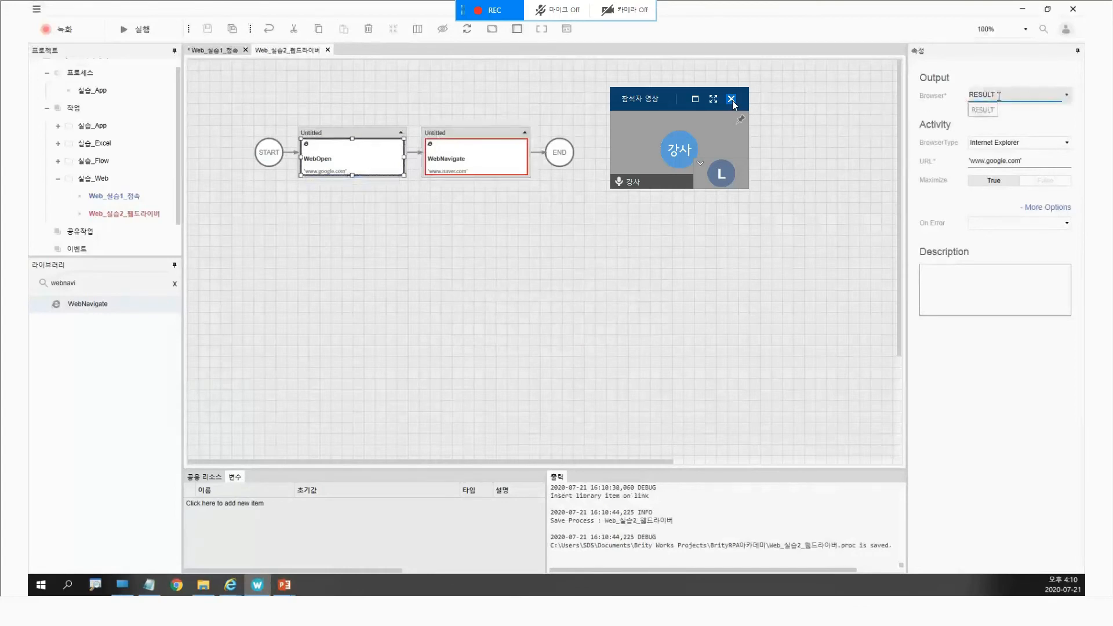
click(219, 503)
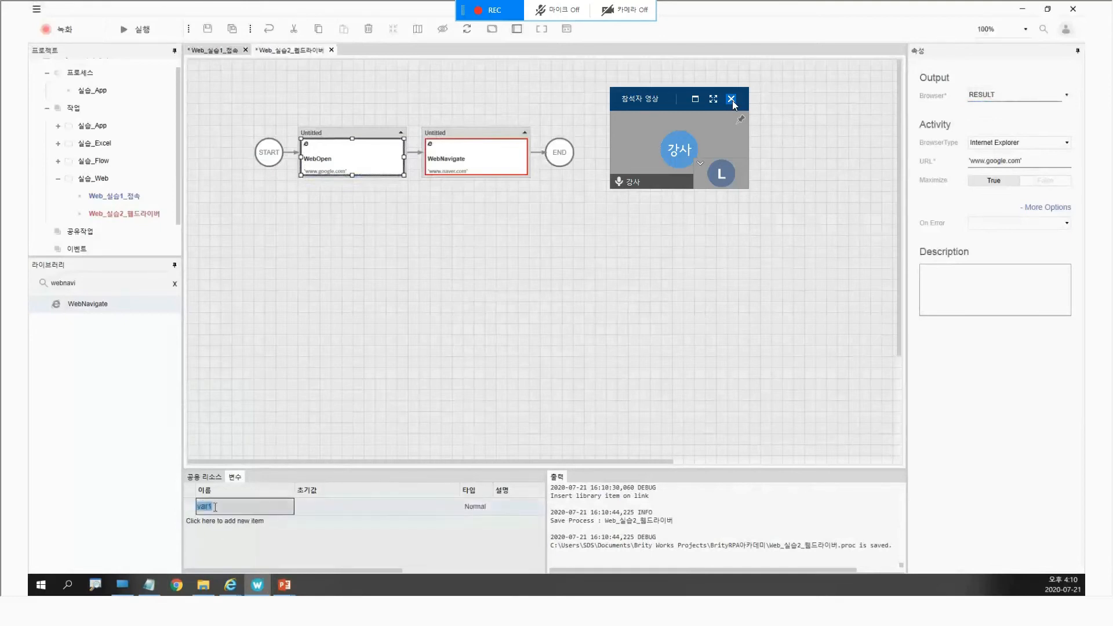
text(dn)
key(BackSpace)
key(BackSpace)
key(Hangul)
text(우)
key(Return)
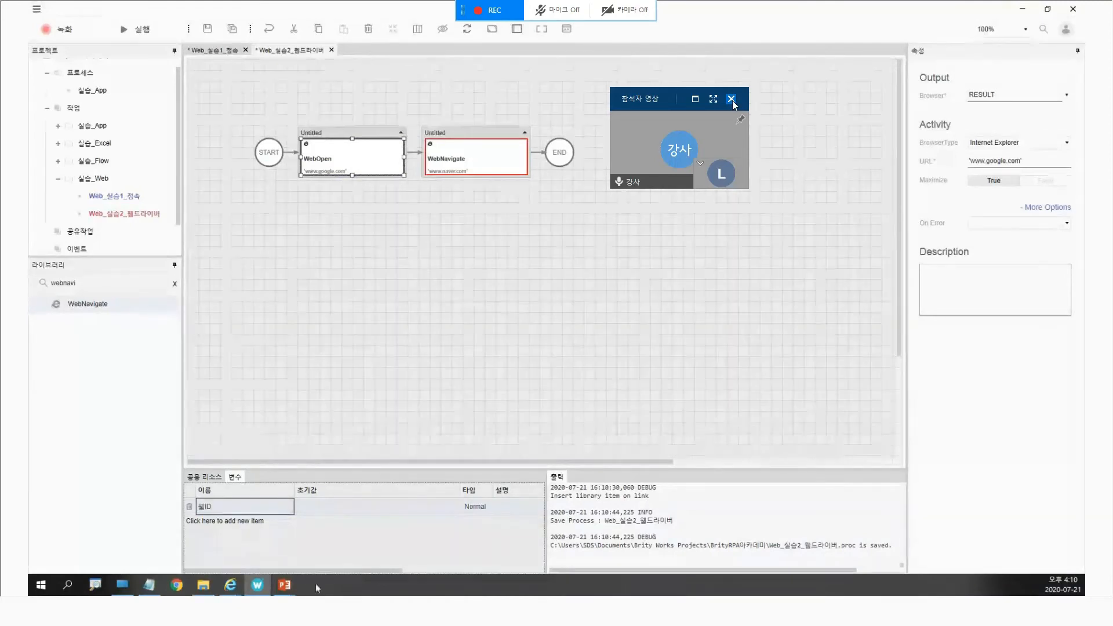
Step: Set the WebOpen activity's Browser output to this.웹ID
click(1022, 97)
click(993, 124)
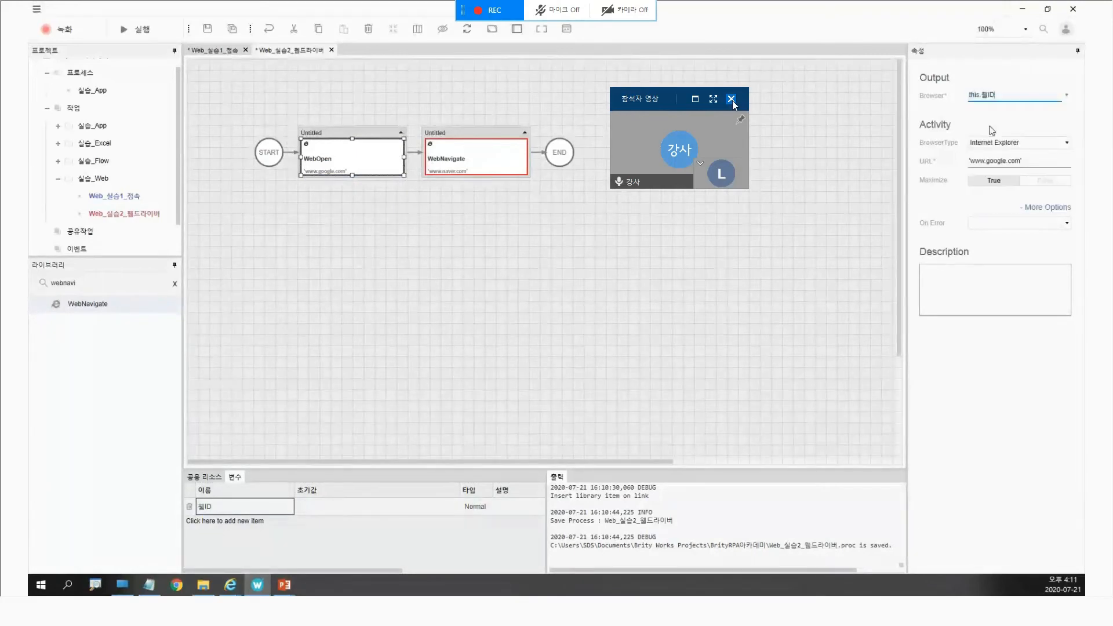
click(556, 326)
Step: Set the WebNavigate activity's Browser input to this.웹ID, matching the WebOpen output
click(484, 158)
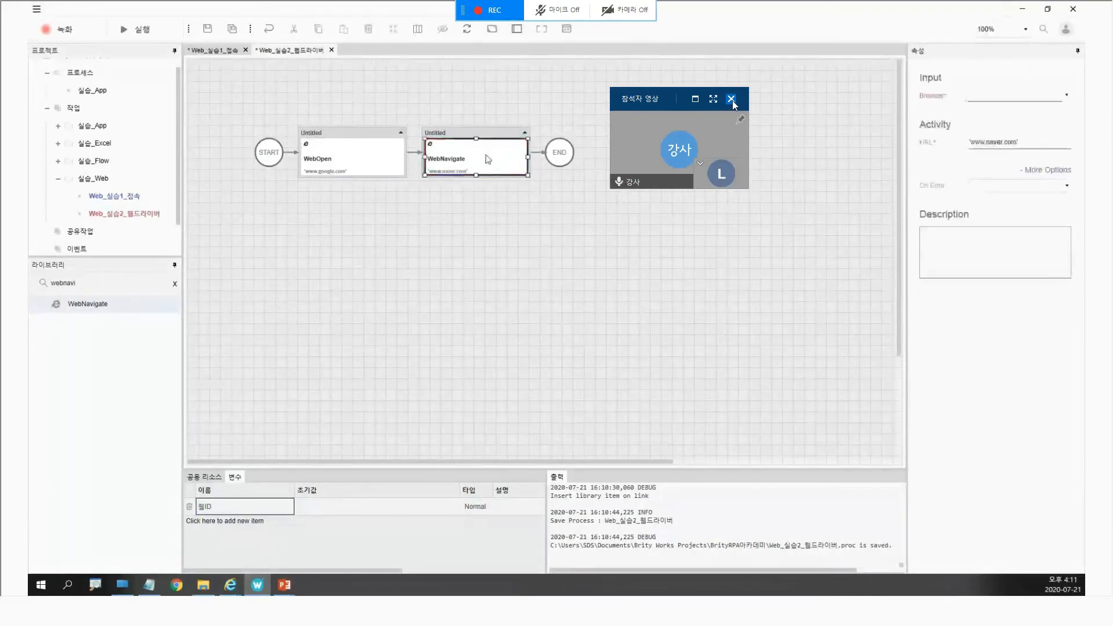
click(358, 168)
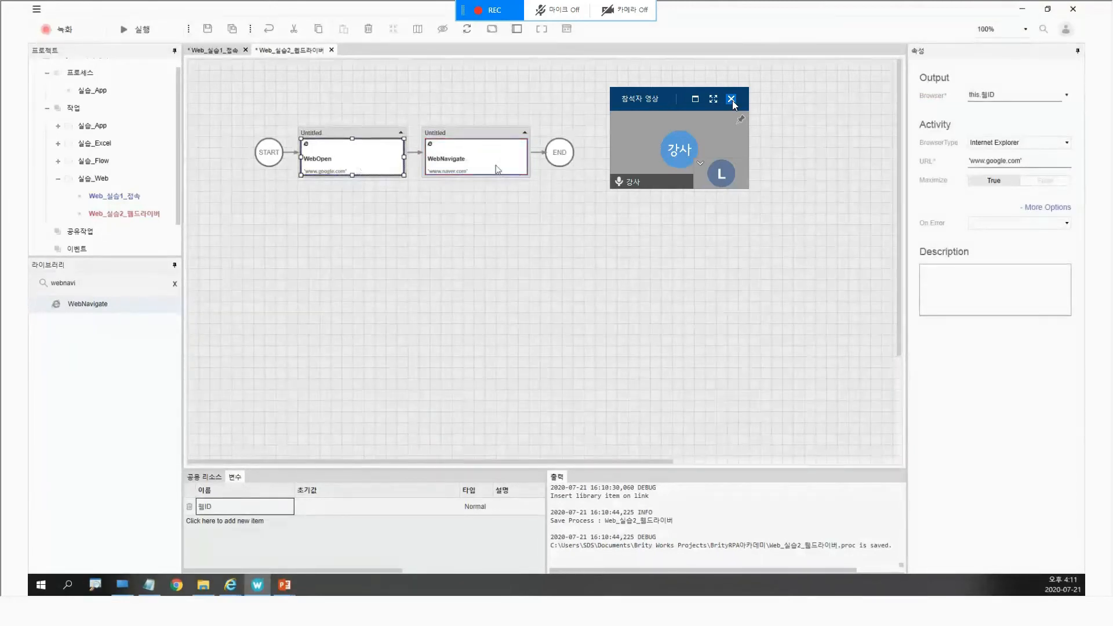
click(471, 165)
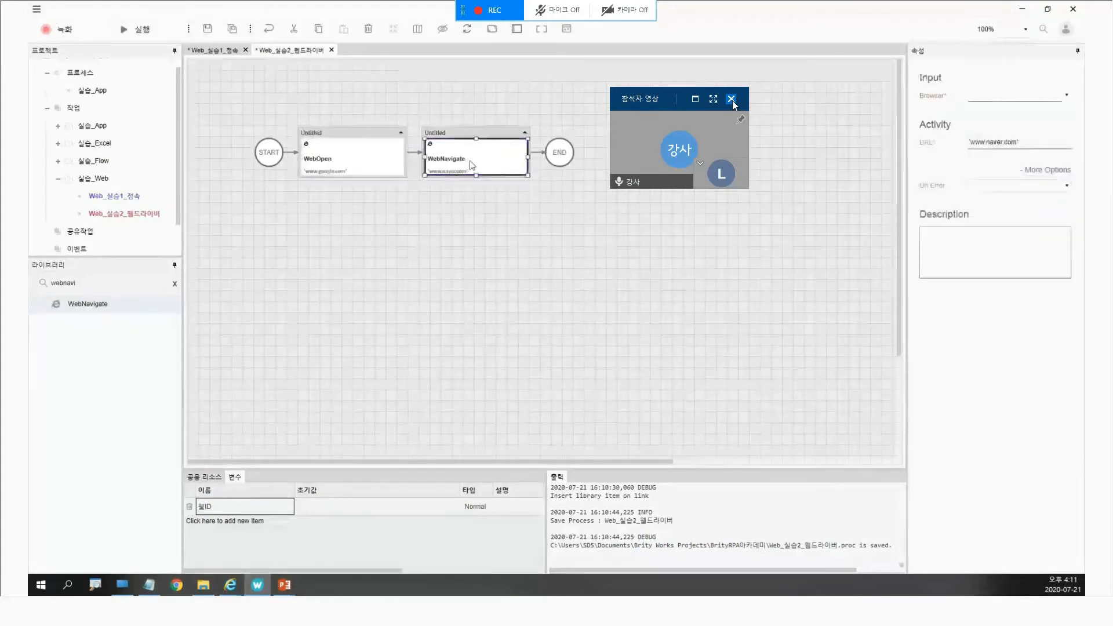
click(989, 94)
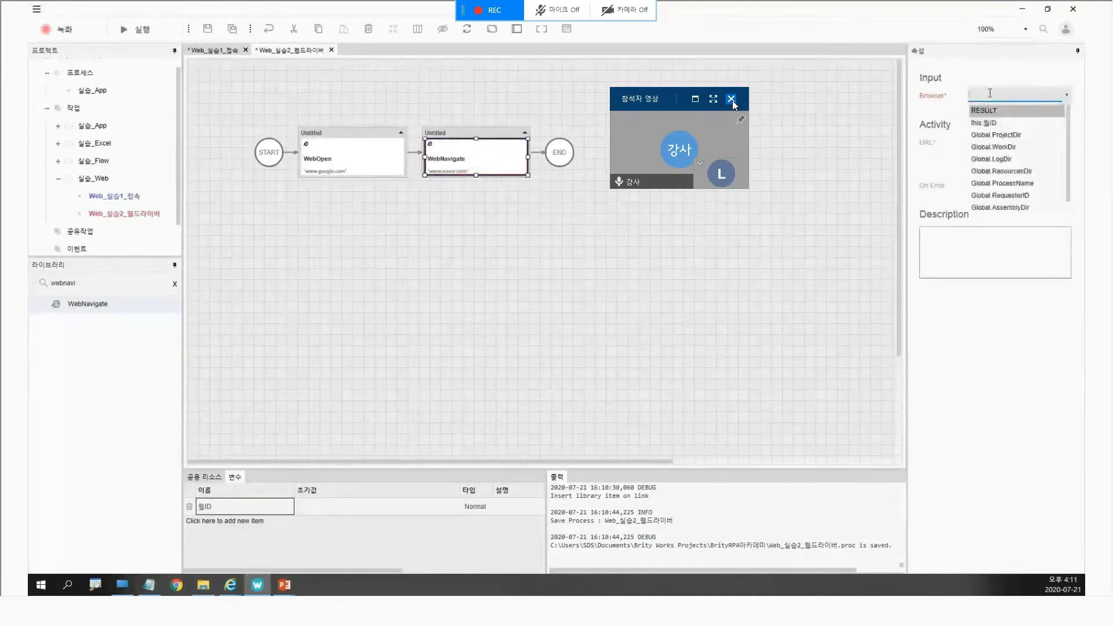
click(989, 123)
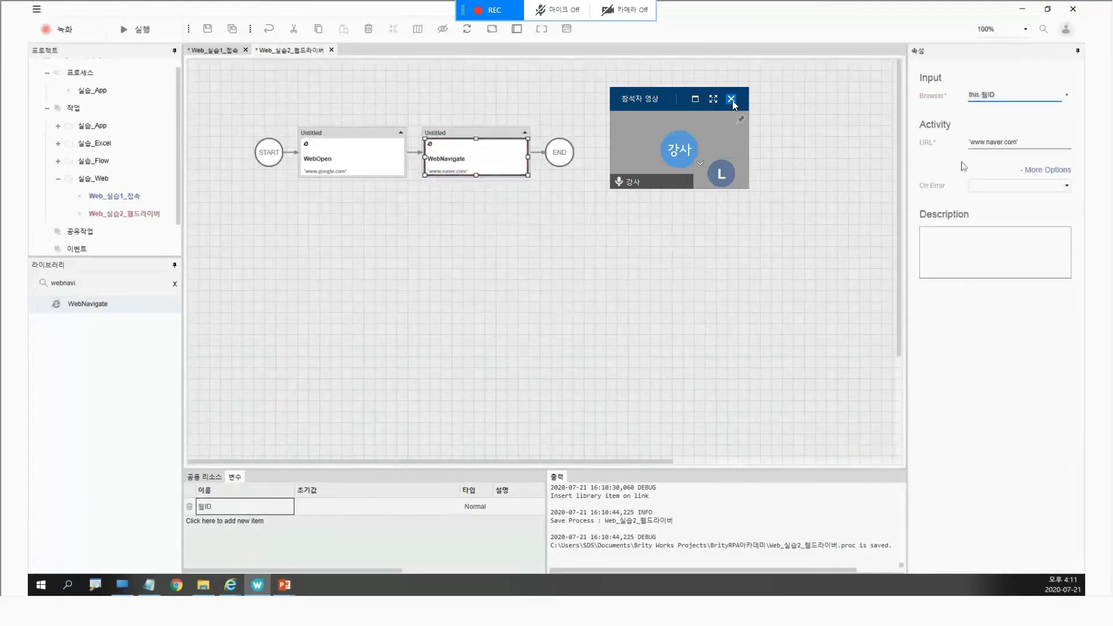
Step: Review the URL and Browser settings of the WebNavigate and WebOpen activities, comparing the browser variable used in both
click(1015, 143)
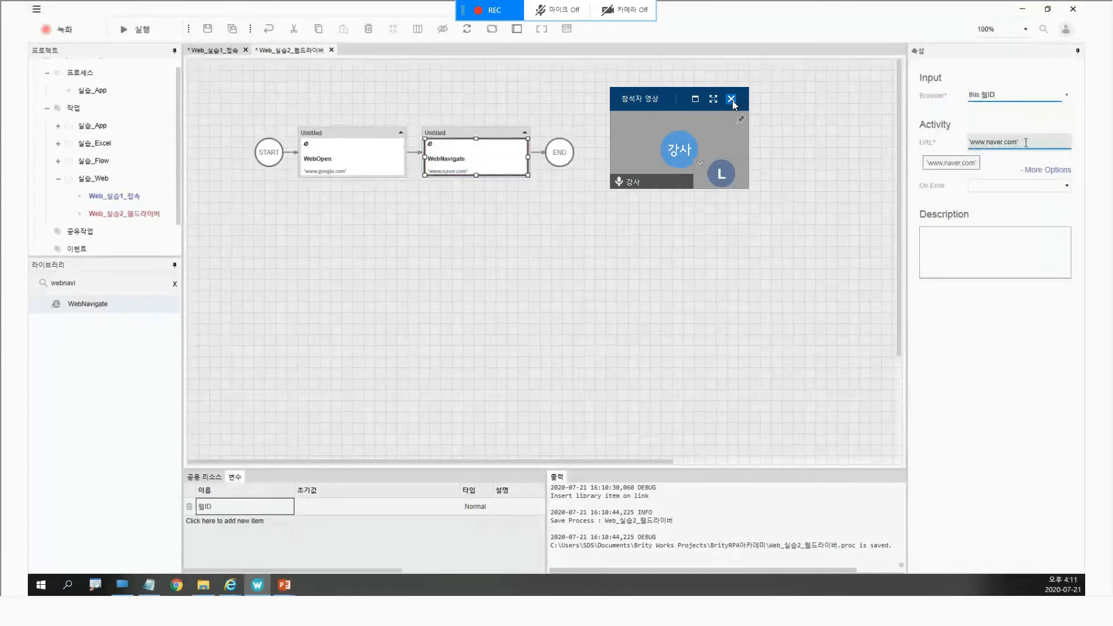
click(580, 325)
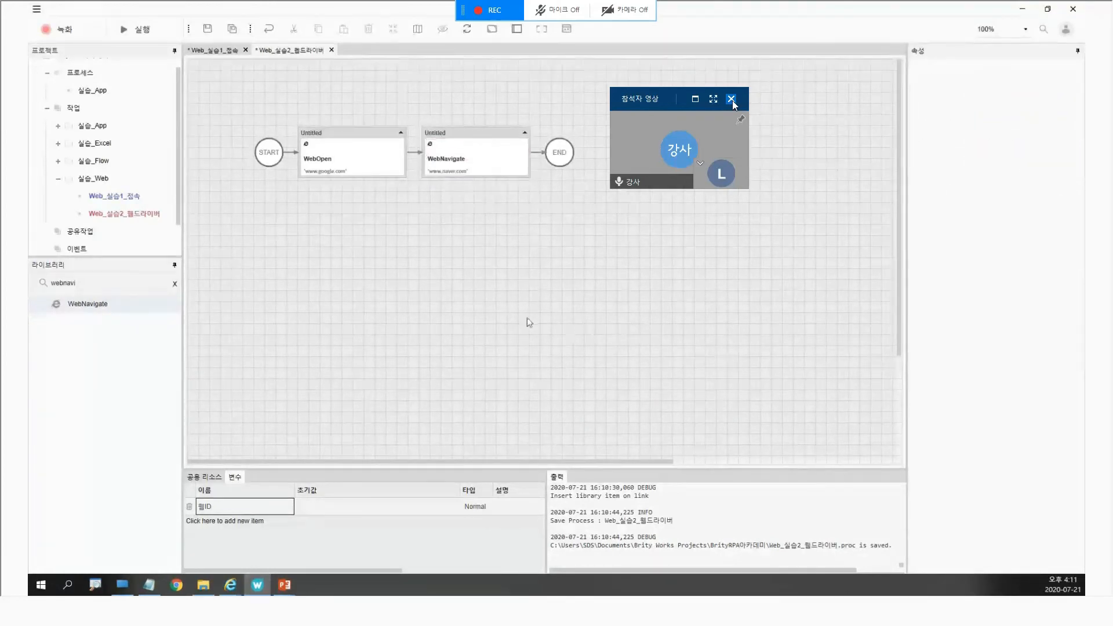
click(351, 169)
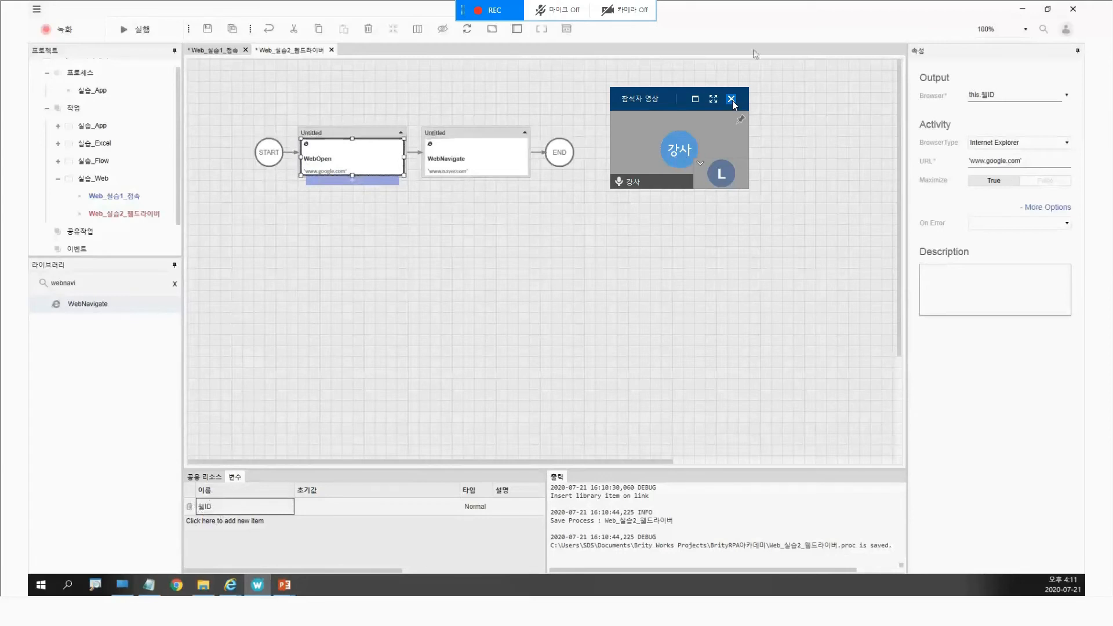
click(999, 94)
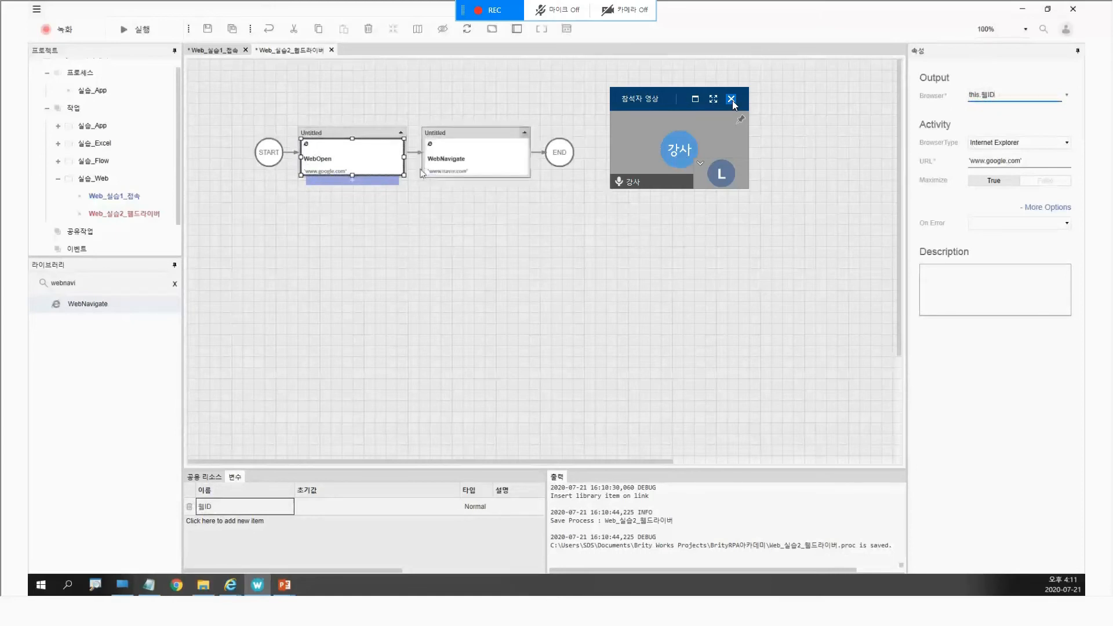
click(477, 169)
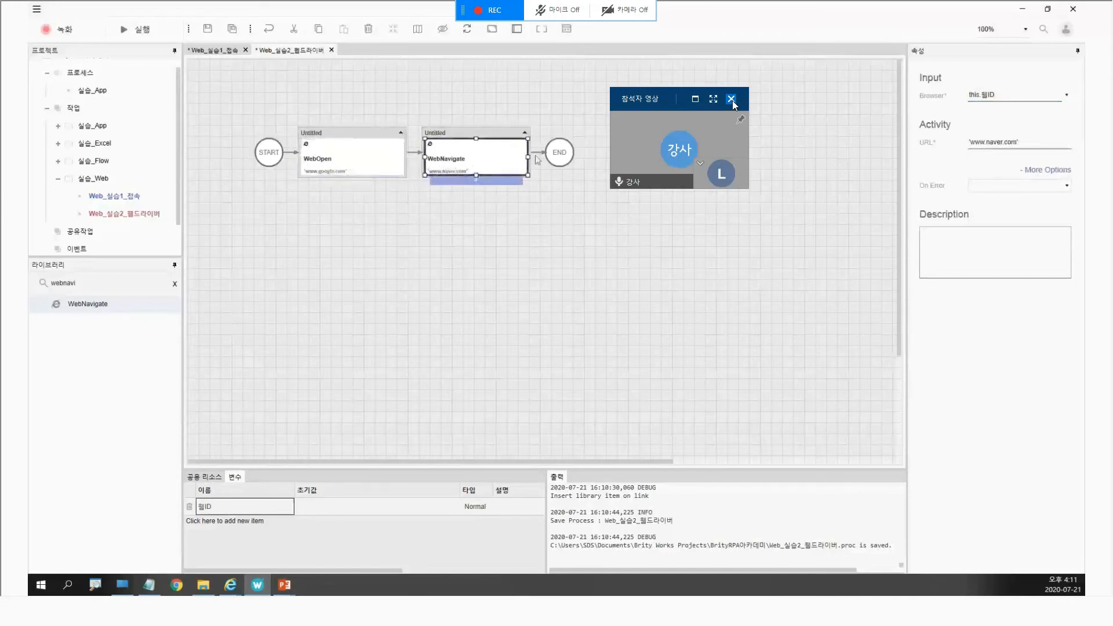
click(1026, 143)
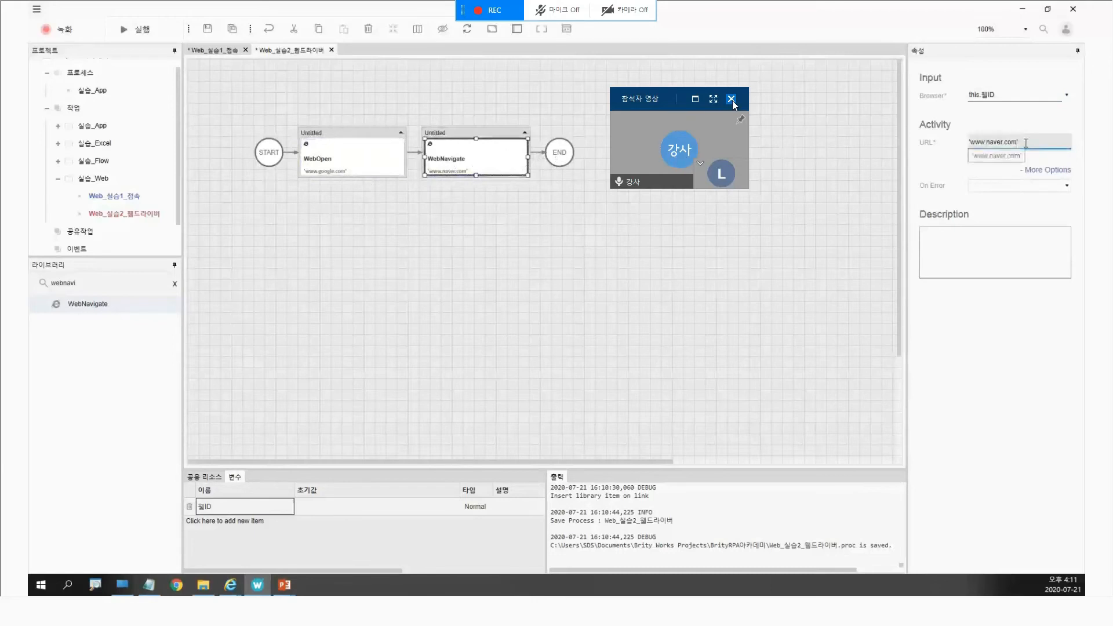
click(977, 96)
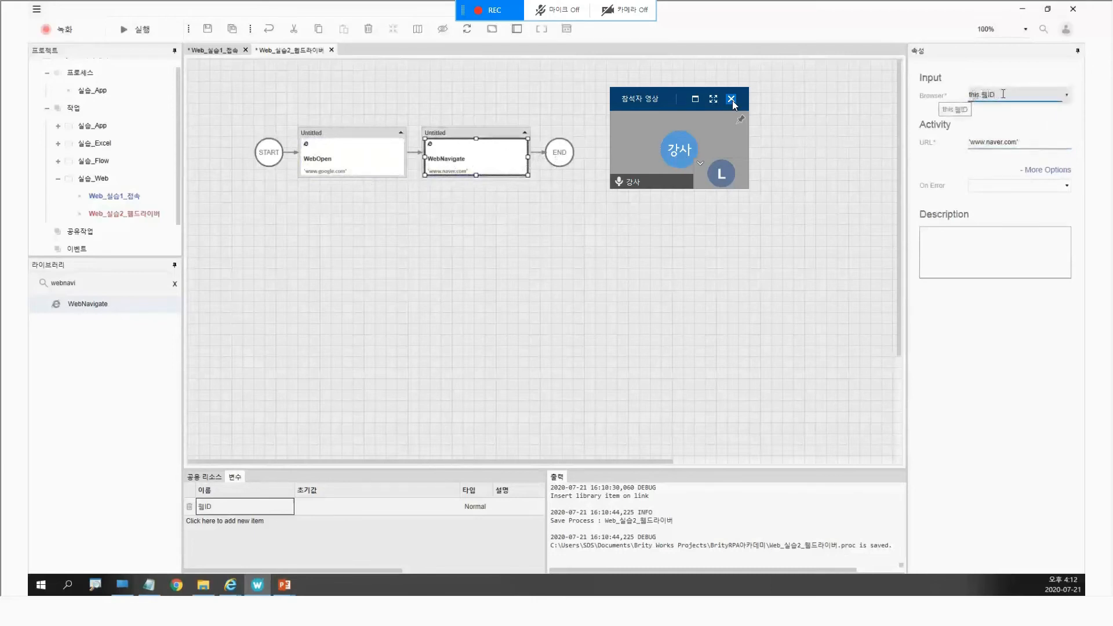
click(518, 255)
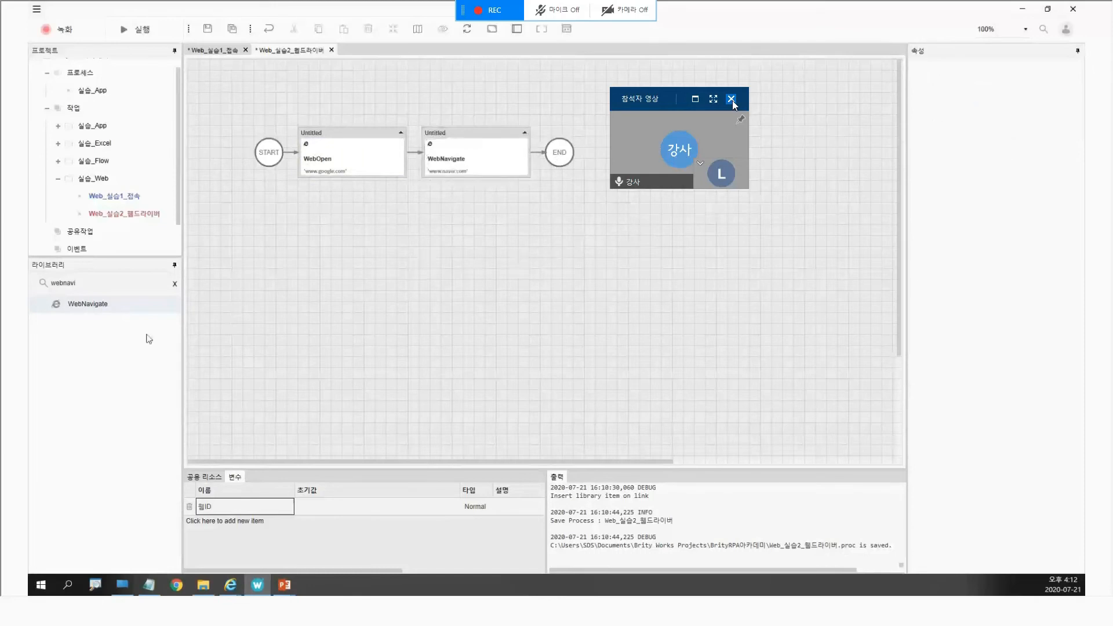
Step: Uncover the exercise slide behind the designer to read its task instructions, and restore the designer to full screen
double_click(400, 5)
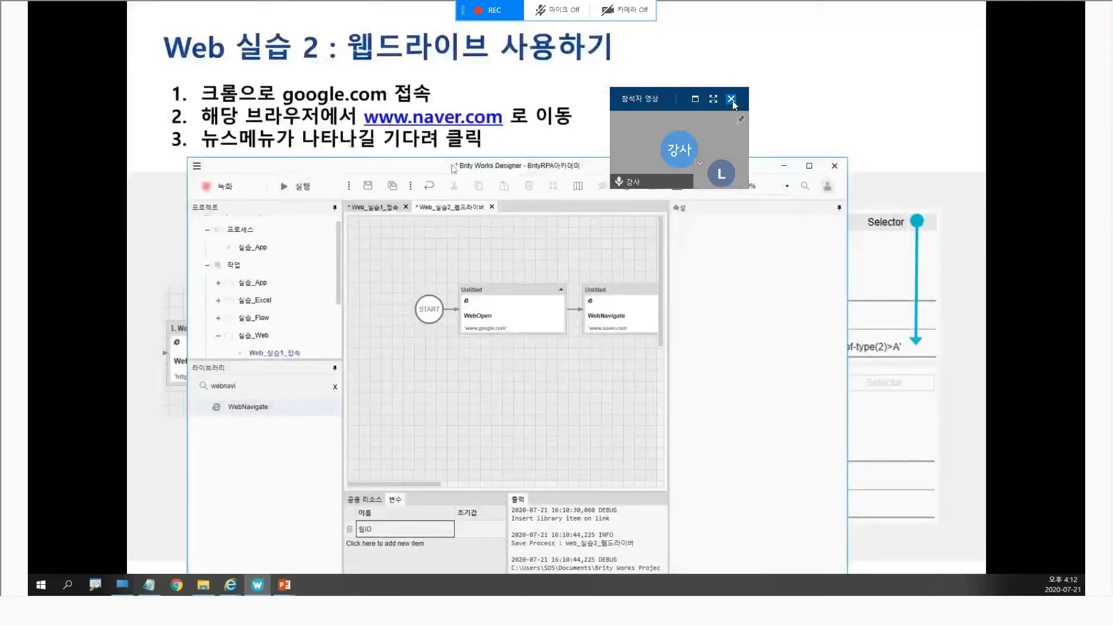
drag(454, 165, 423, 78)
double_click(423, 78)
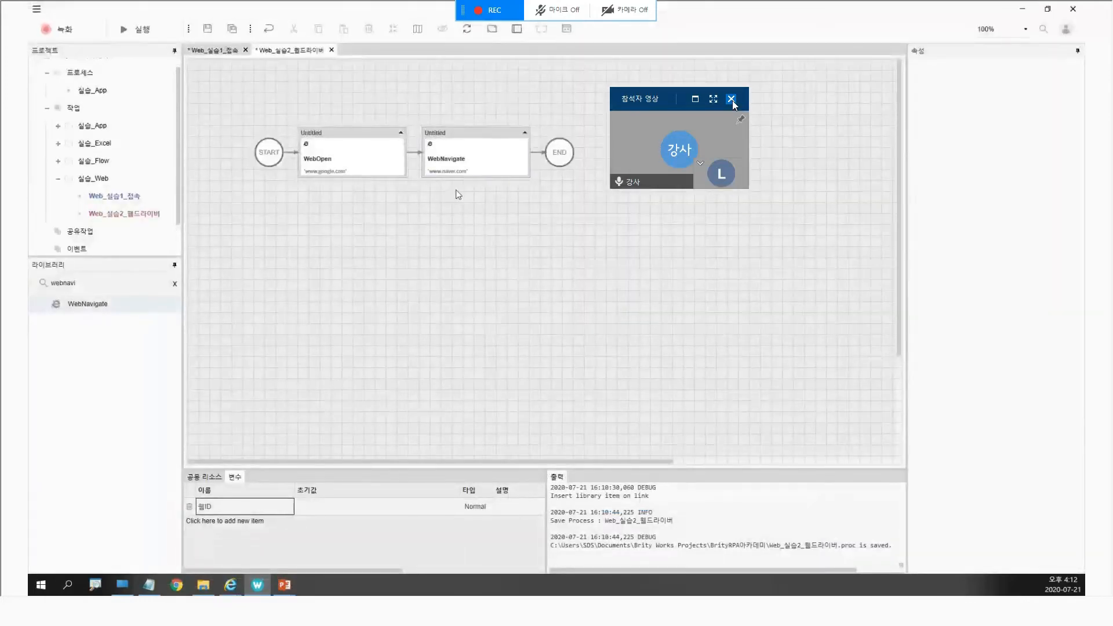
Step: Search the activity library for 'waitapp' and add WebWaitAppear after WebNavigate, with WaitAppear in the same group
double_click(99, 284)
text(waitapp)
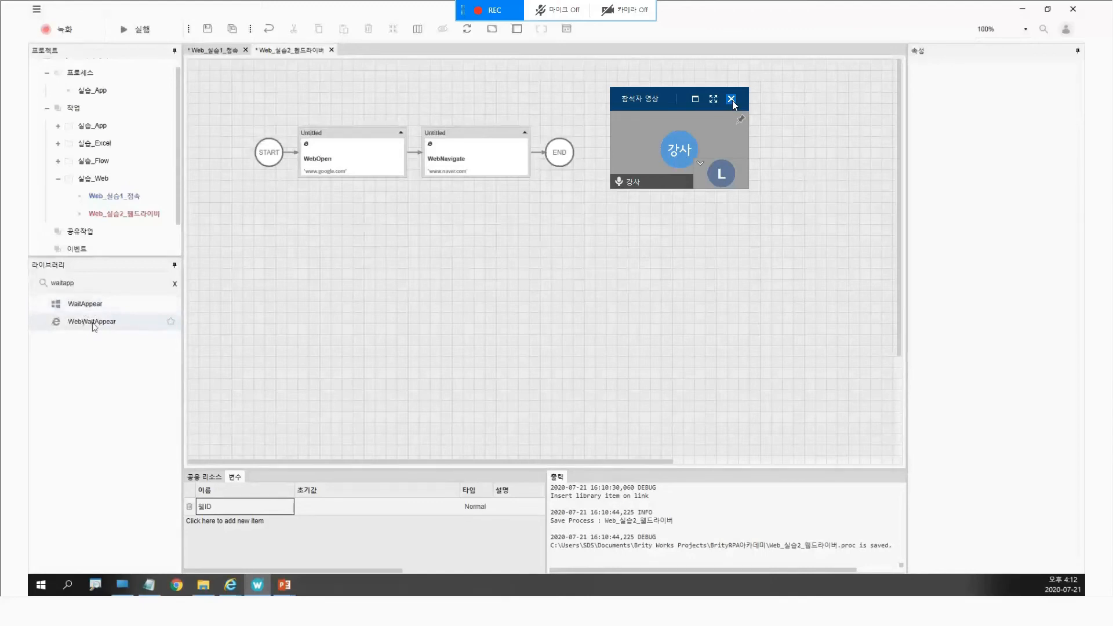
drag(91, 328, 537, 150)
drag(91, 309, 577, 152)
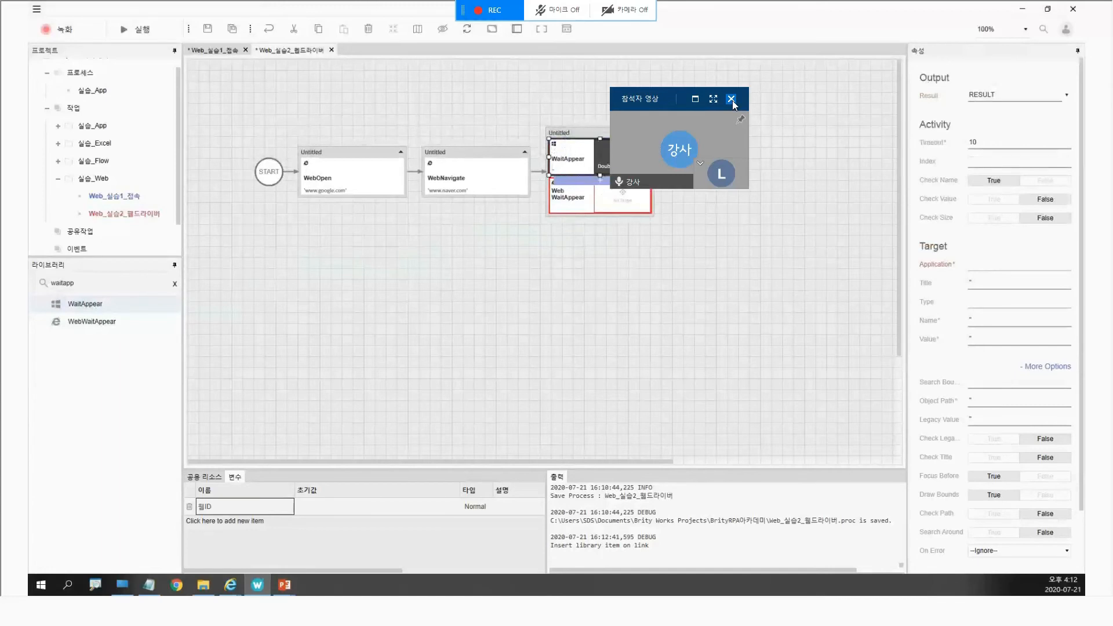
Step: Switch to the NAVER window in Internet Explorer and load google.co.kr in that tab
mouse_move(230, 584)
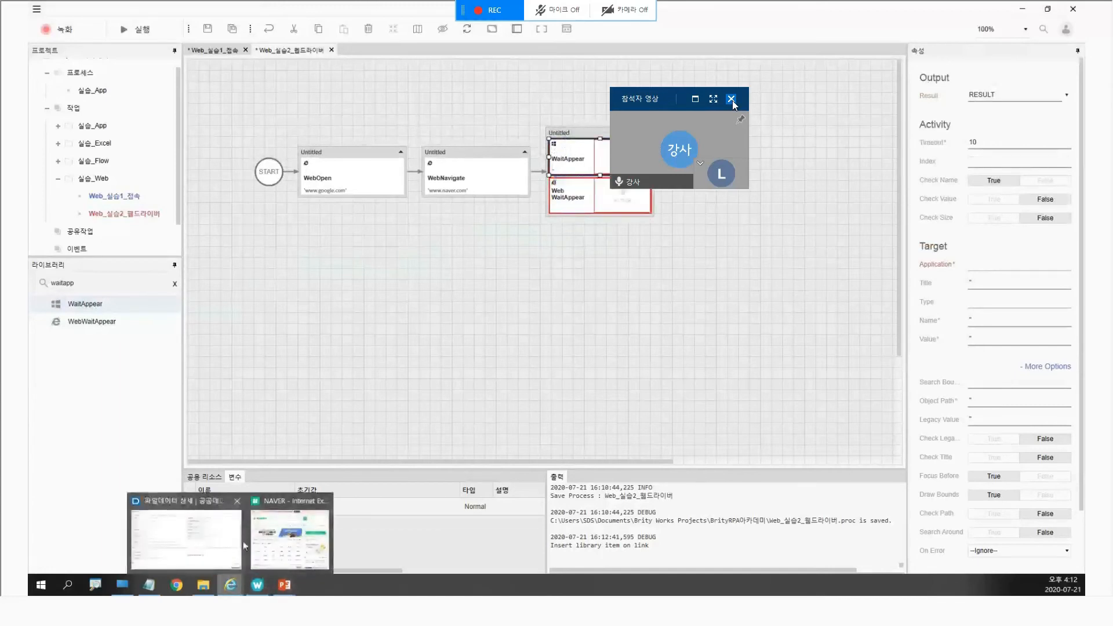
click(311, 539)
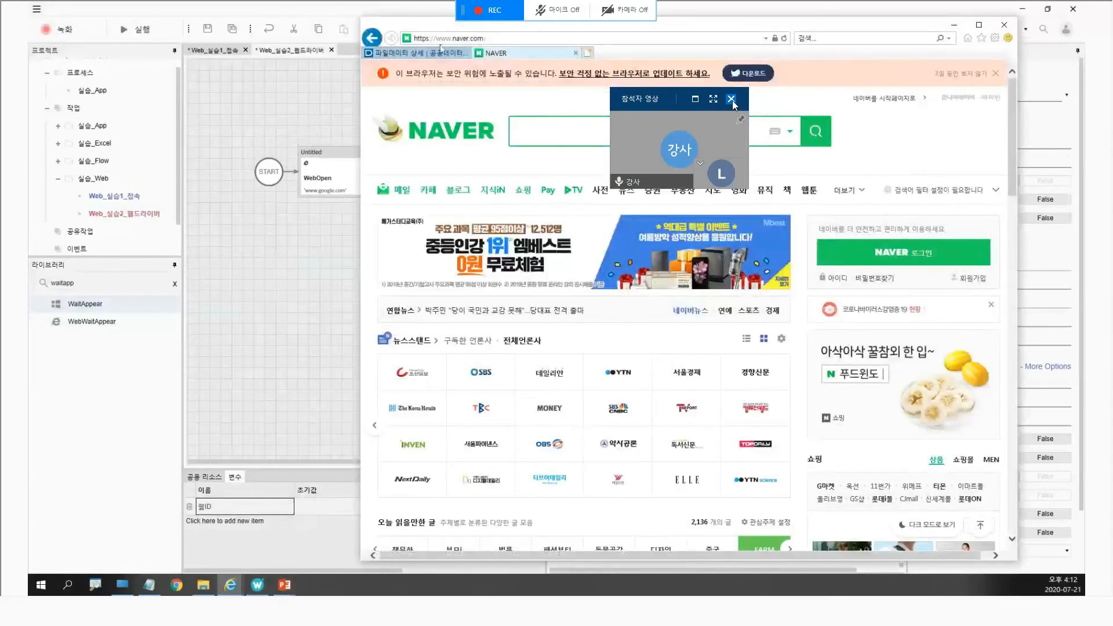
text(ggo)
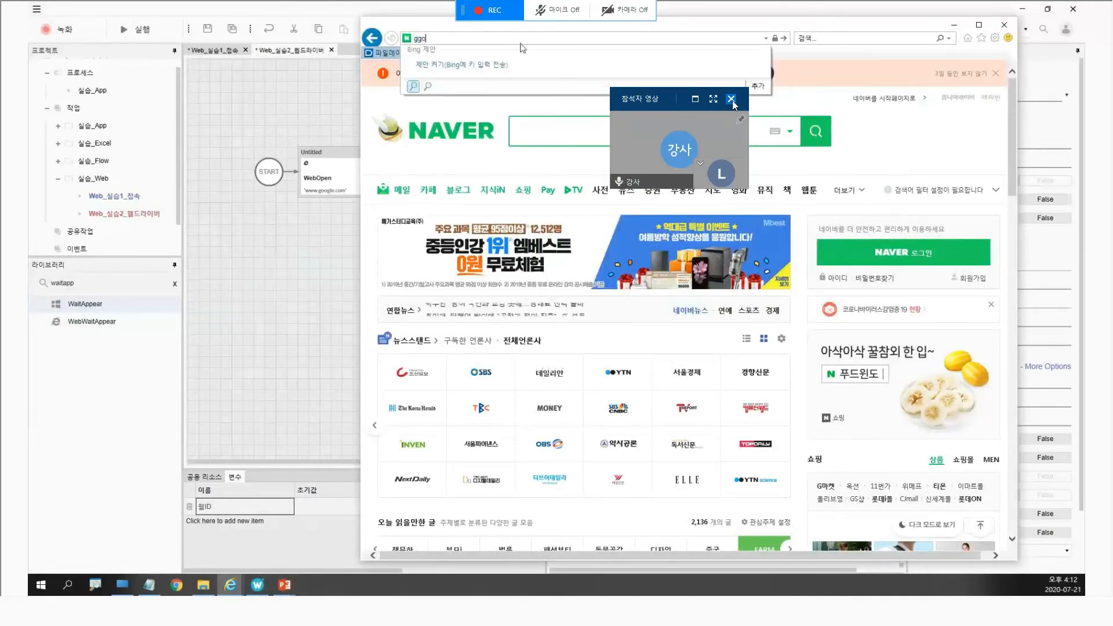
key(BackSpace)
key(BackSpace)
text(oogle.co.kr/)
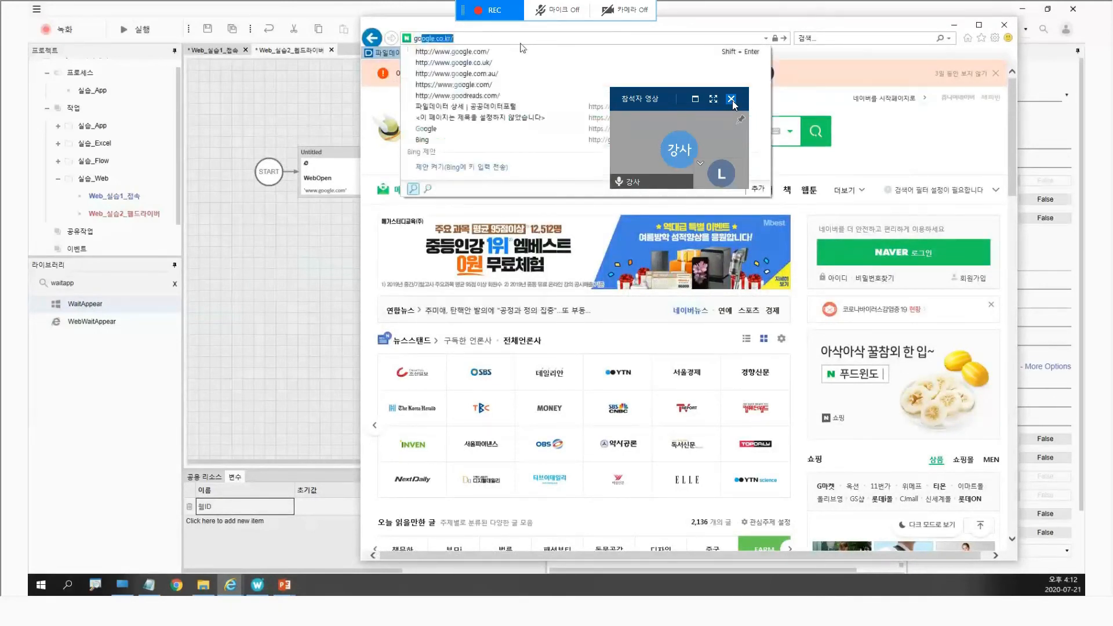
key(Return)
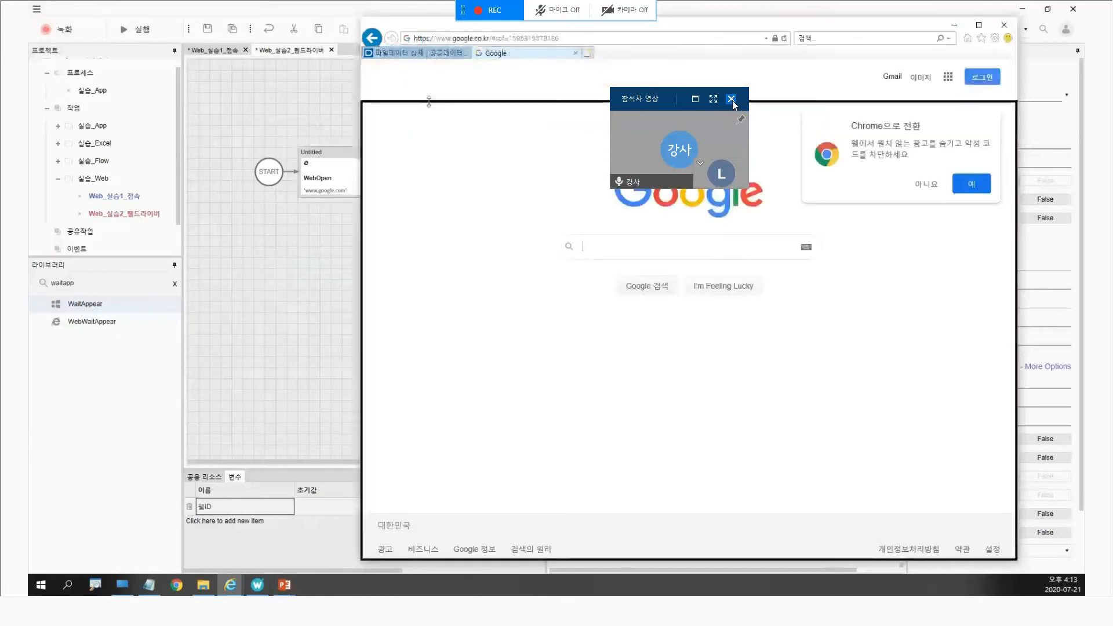
Step: Move the browser window lower on the desktop and load the NAVER site in the same tab
drag(438, 20, 544, 216)
click(552, 233)
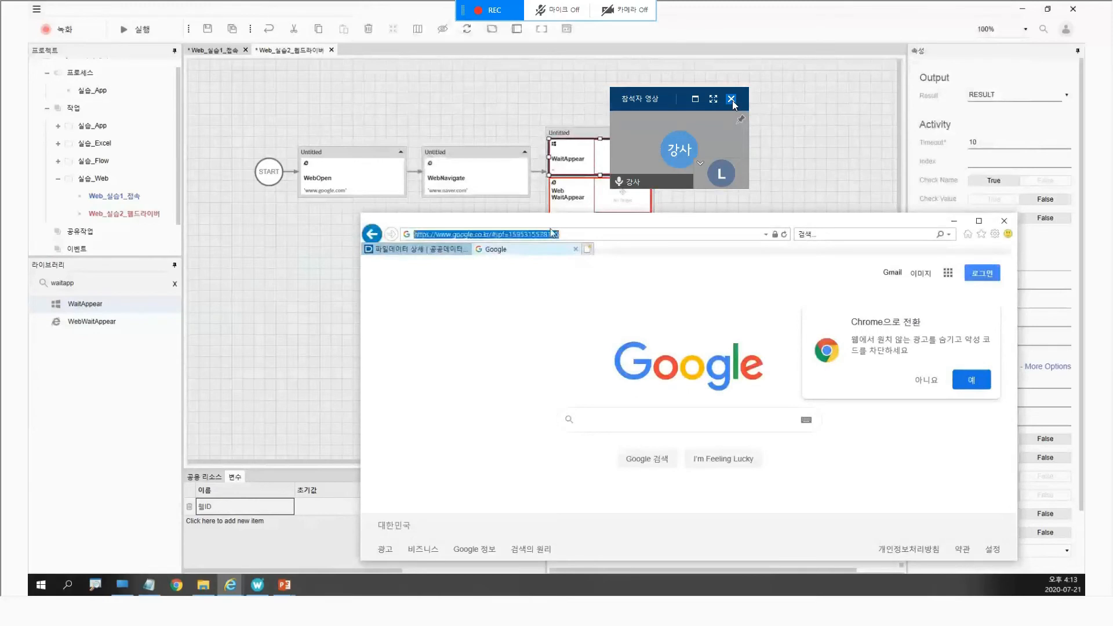
text(naver)
key(Return)
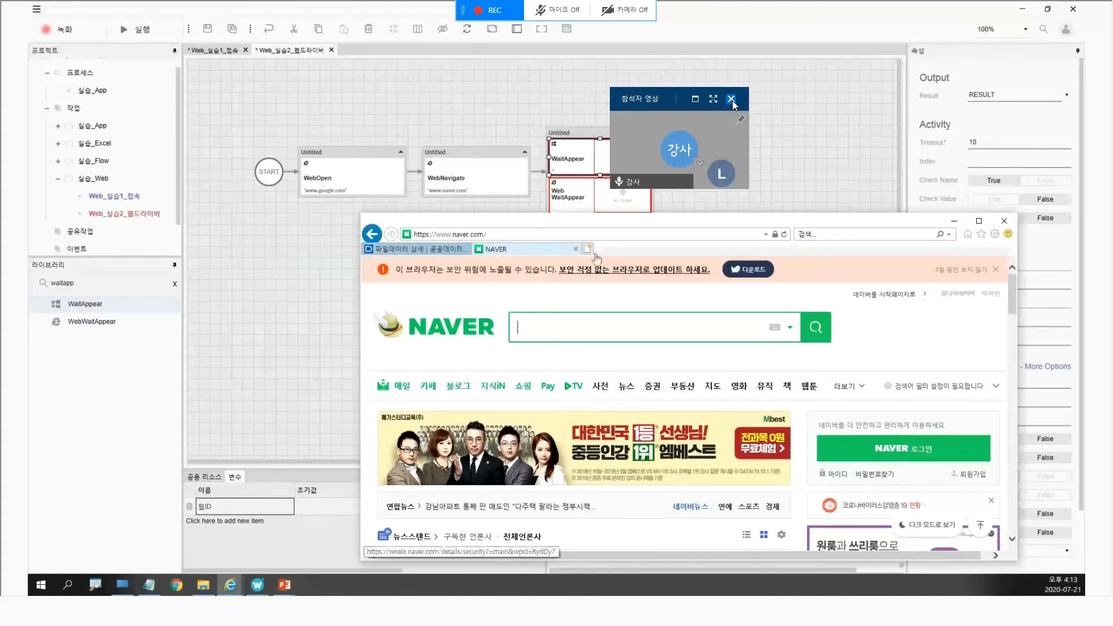
Step: Delete the extra WaitAppear activity and capture the 뉴스 menu on the NAVER page as the WebWaitAppear target
click(623, 160)
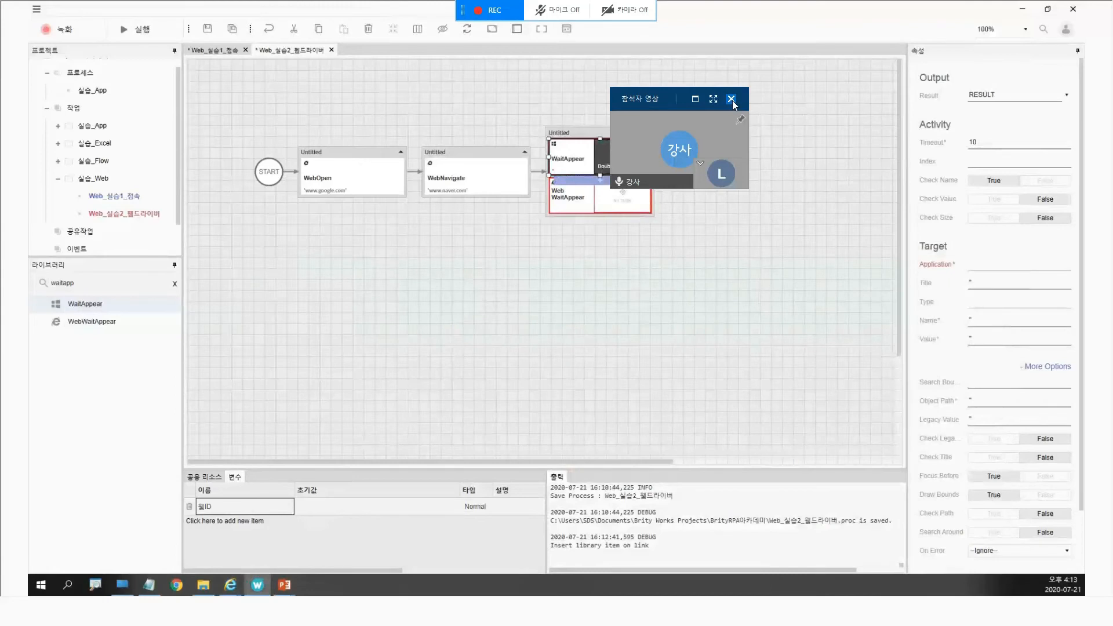
key(Delete)
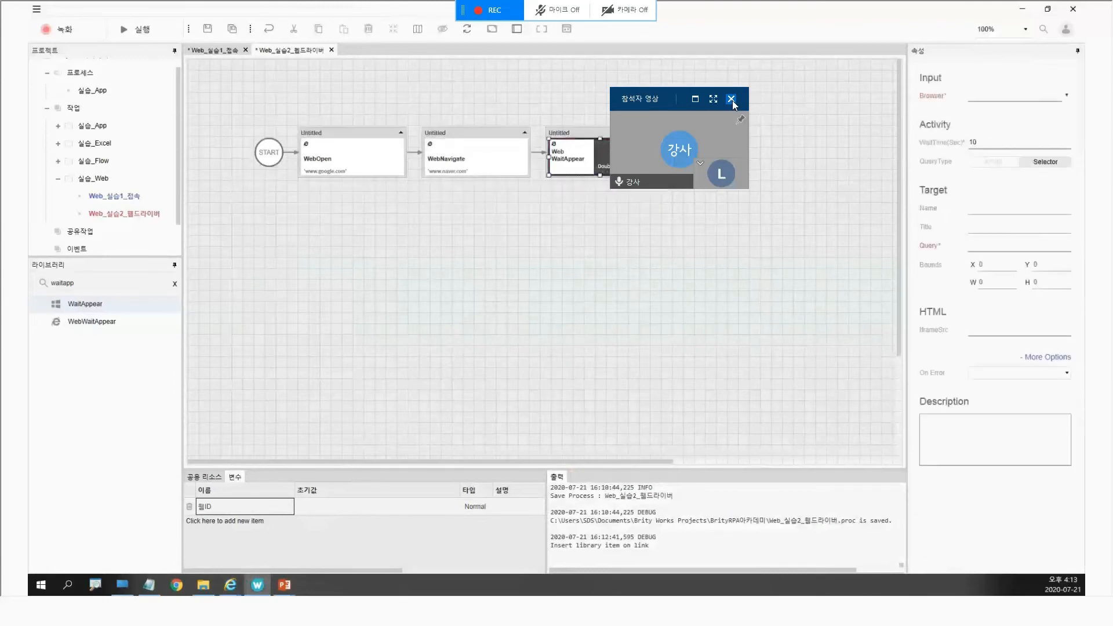
double_click(623, 157)
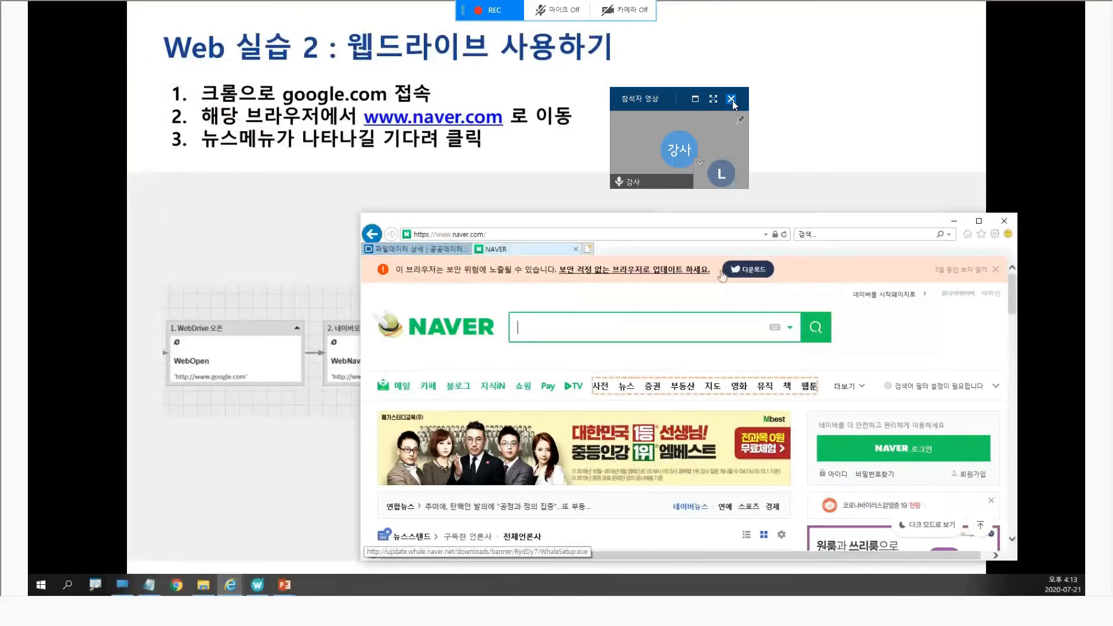
click(625, 388)
Step: Find WebClick in the activity library, add it below WebWaitAppear, and capture NAVER's 뉴스 menu as its target
double_click(85, 282)
text(cli)
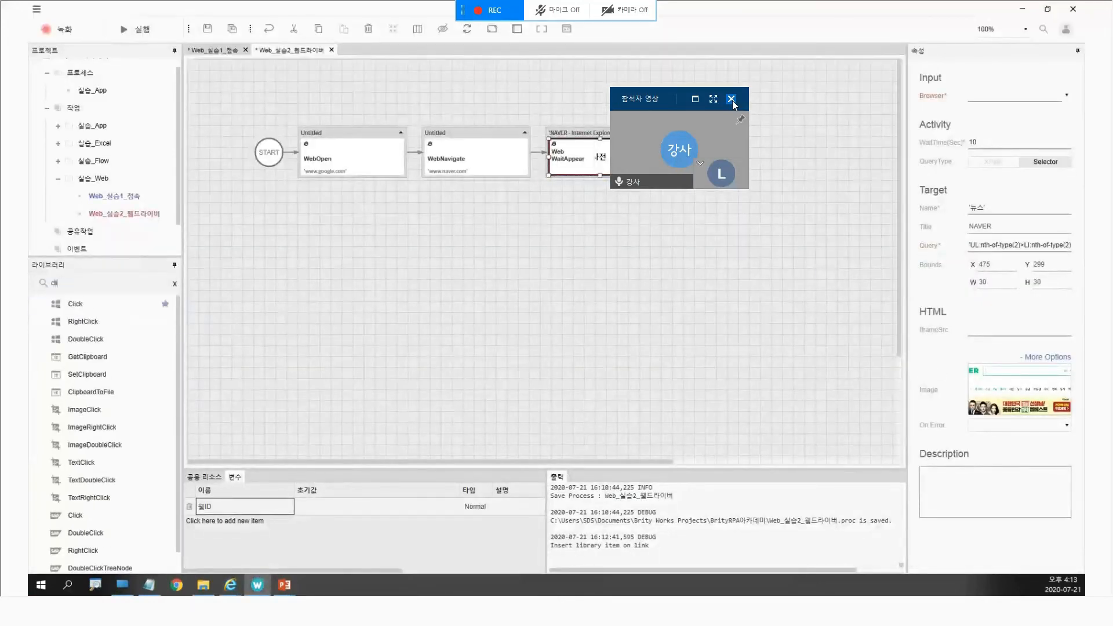
text(ck)
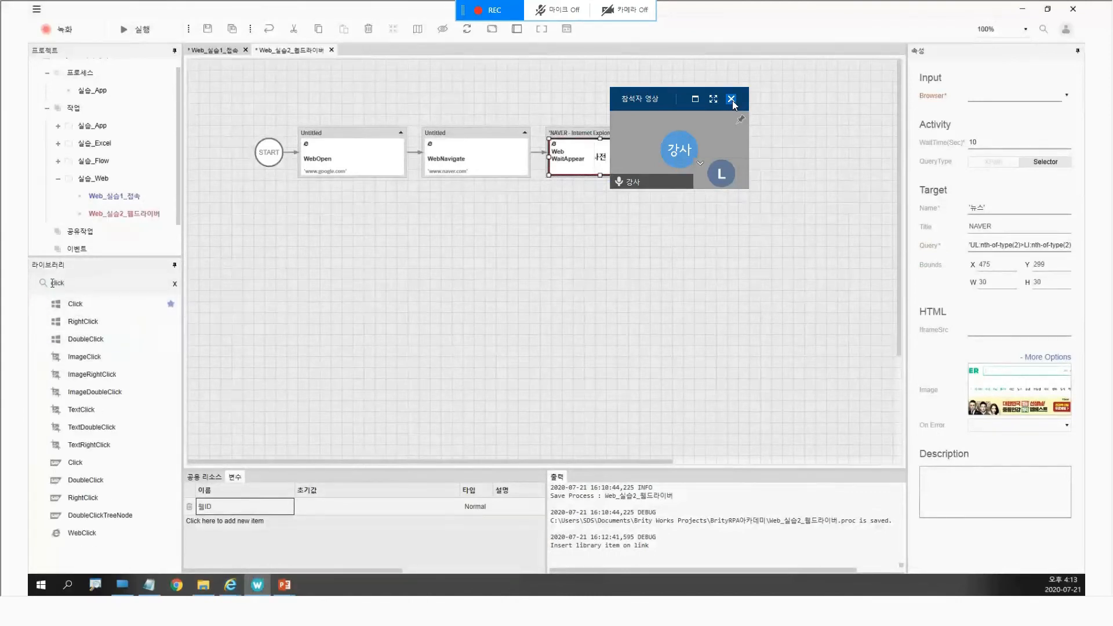
text(web)
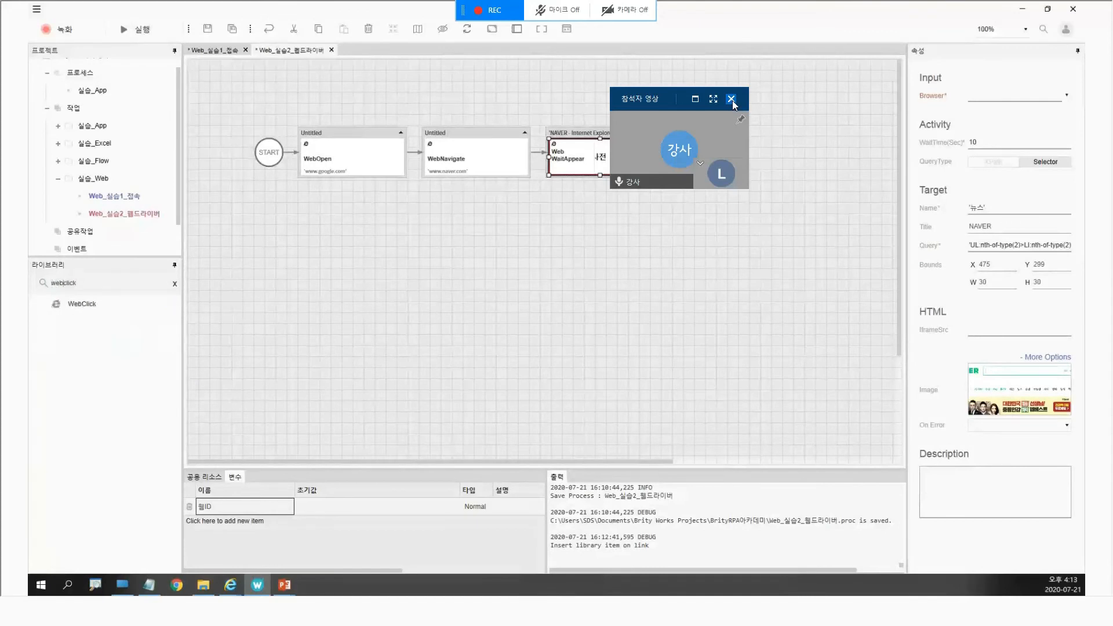
drag(82, 304, 568, 182)
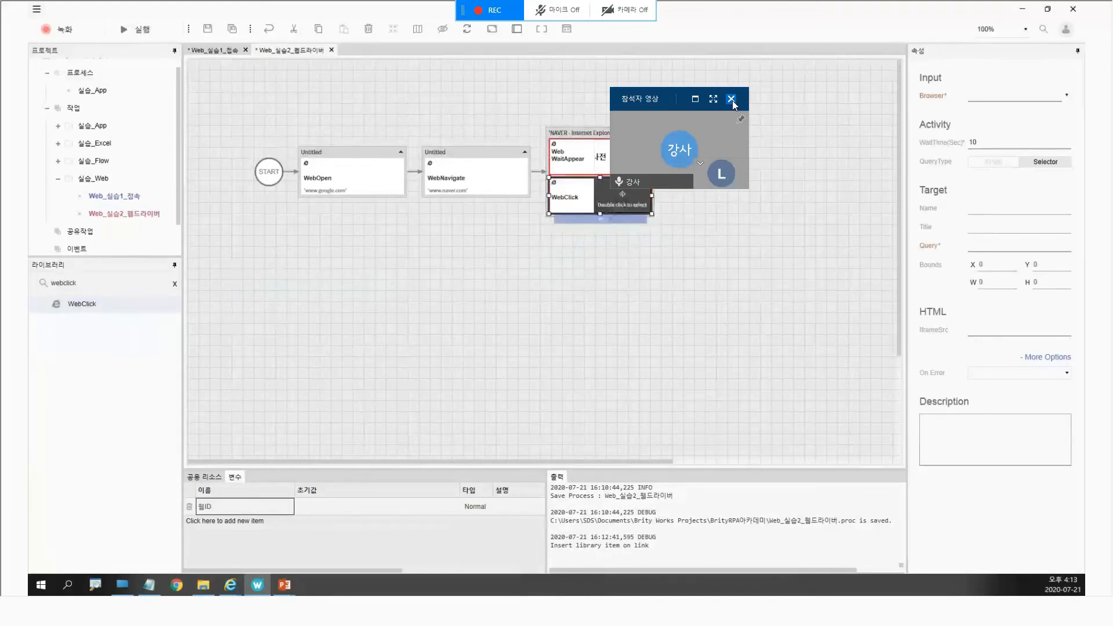
double_click(623, 197)
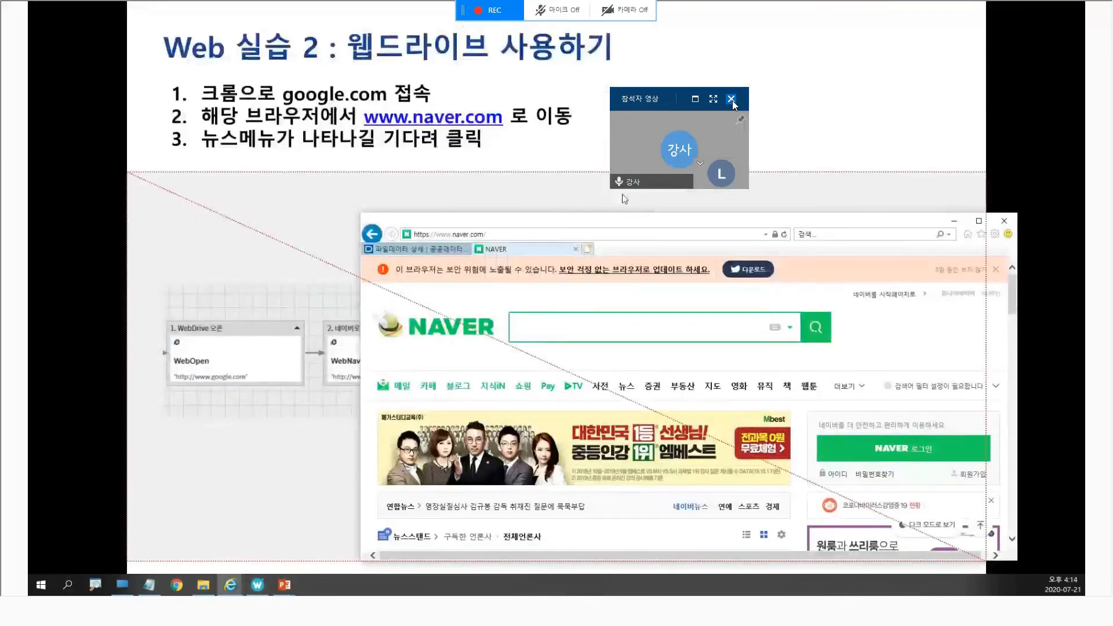
click(626, 386)
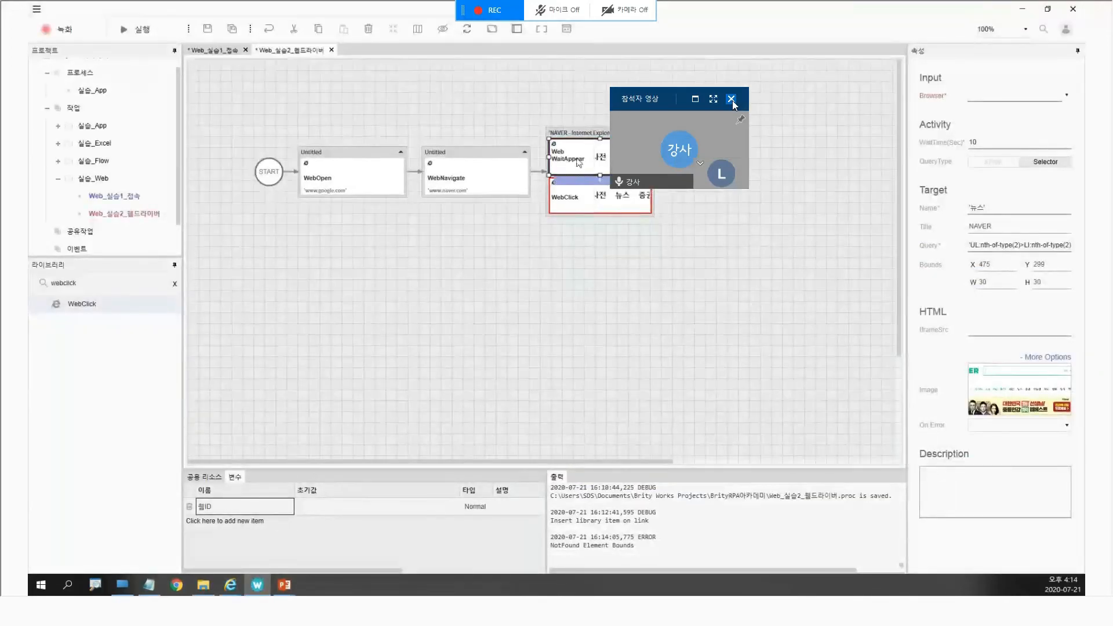
Step: Set the WebWaitAppear activity's Browser input to this.웹ID
click(571, 211)
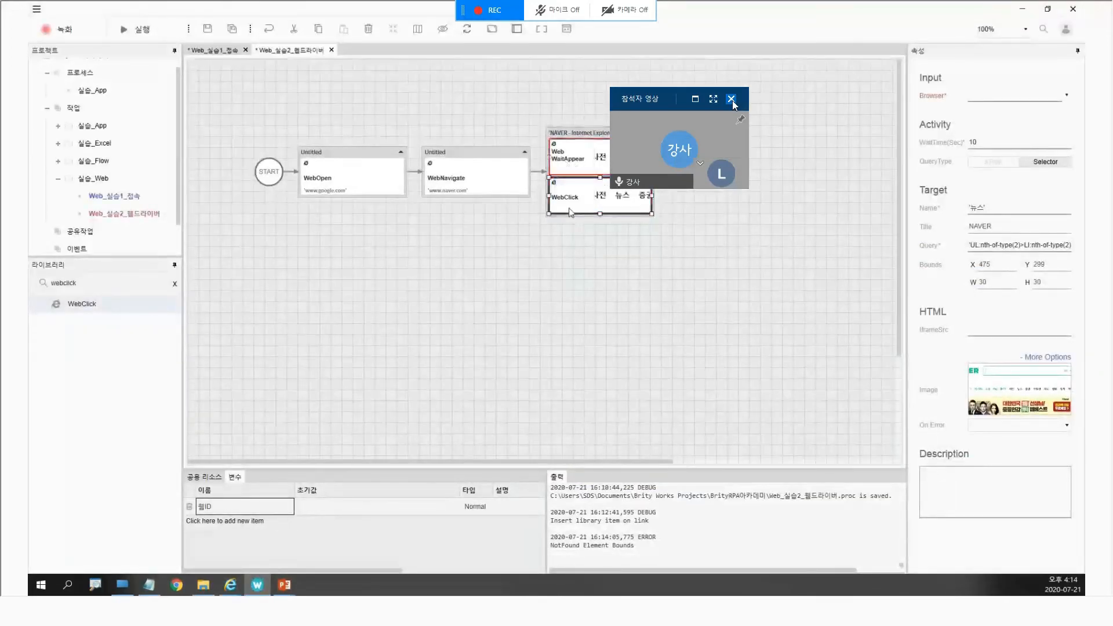
click(566, 154)
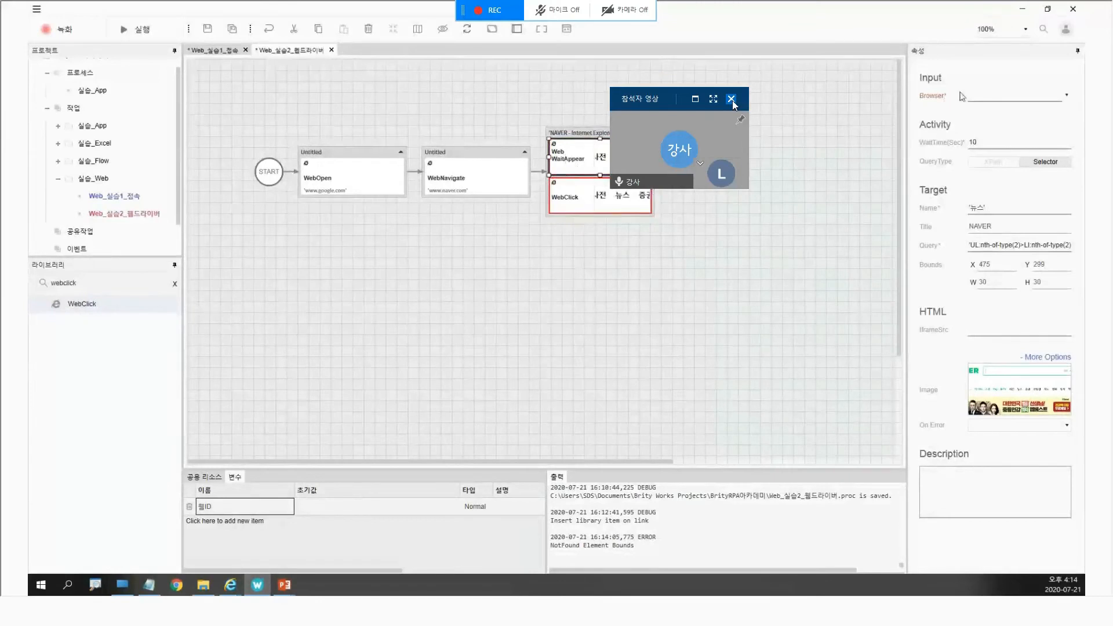
click(989, 95)
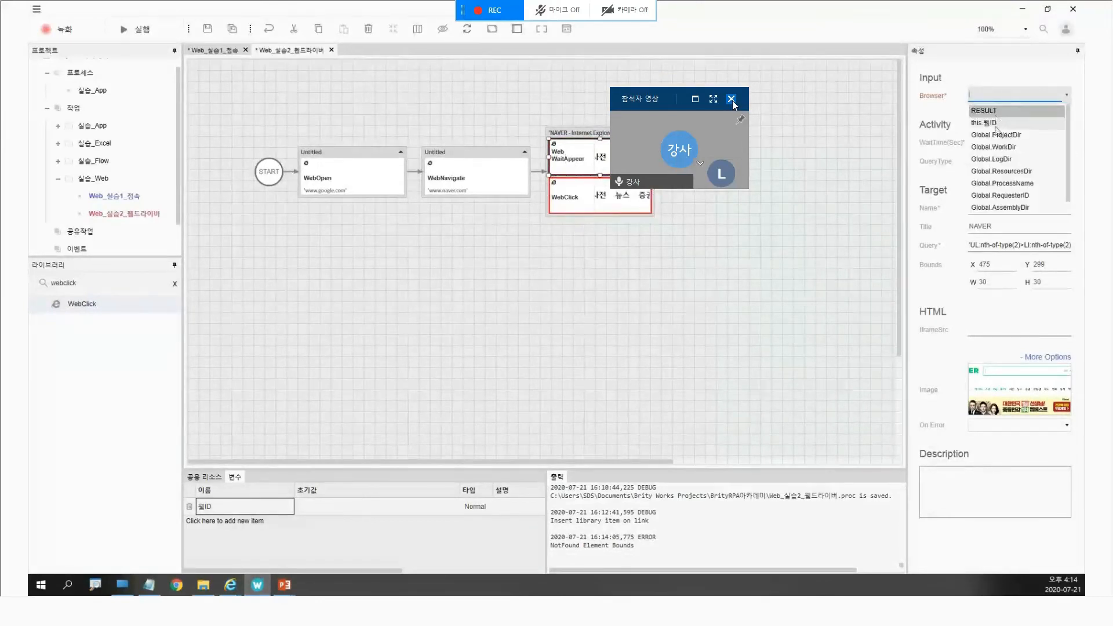
click(998, 124)
Step: Set the WebClick activity's Browser input to this.웹ID and deselect the activity
click(566, 197)
click(976, 96)
key(ctrl+space)
click(981, 123)
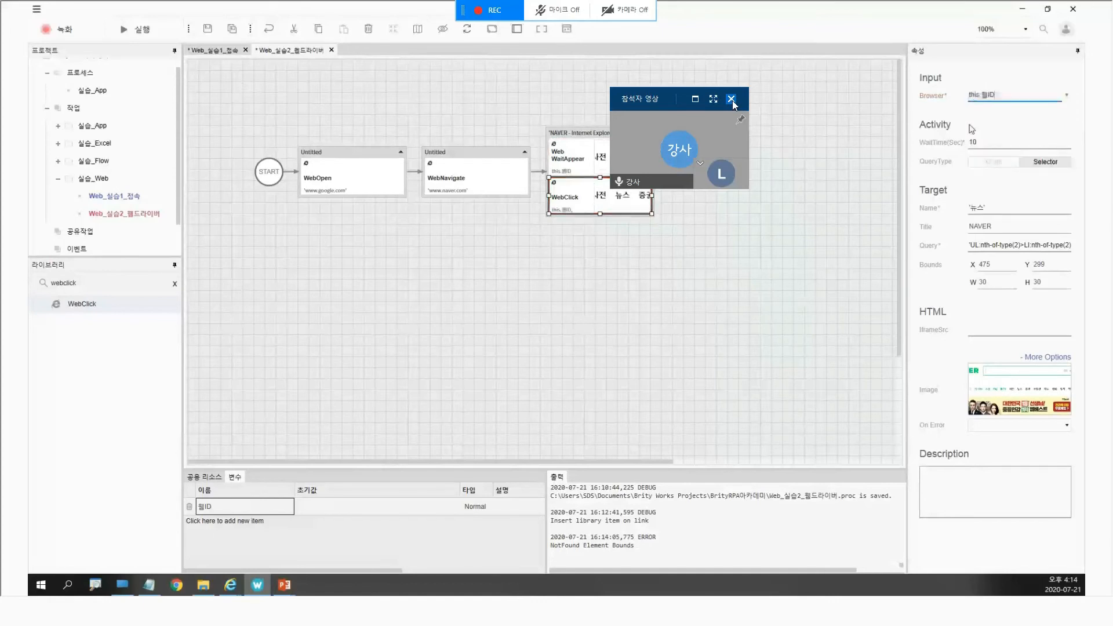
click(643, 299)
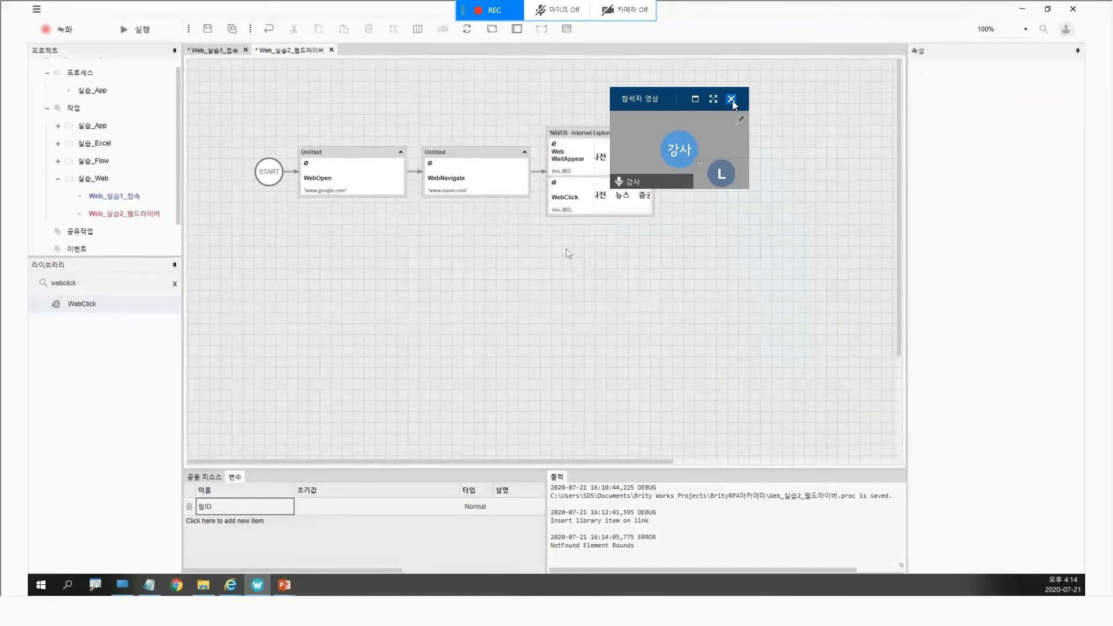
Step: Review the Browser settings of the WebOpen, WebNavigate, WebWaitAppear and WebClick activities
click(341, 173)
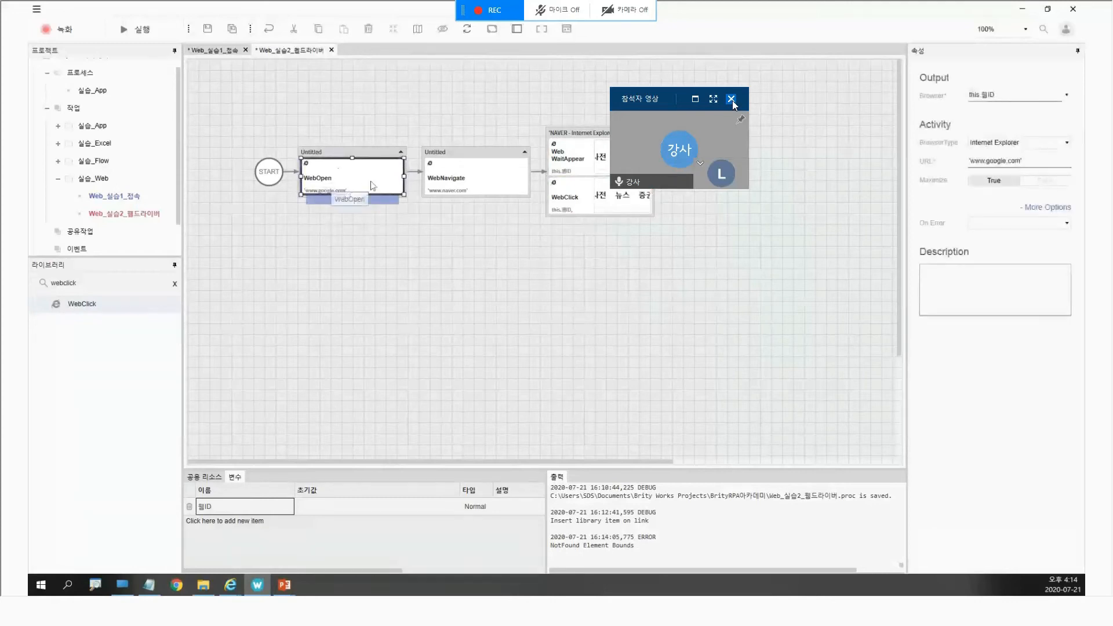
click(486, 181)
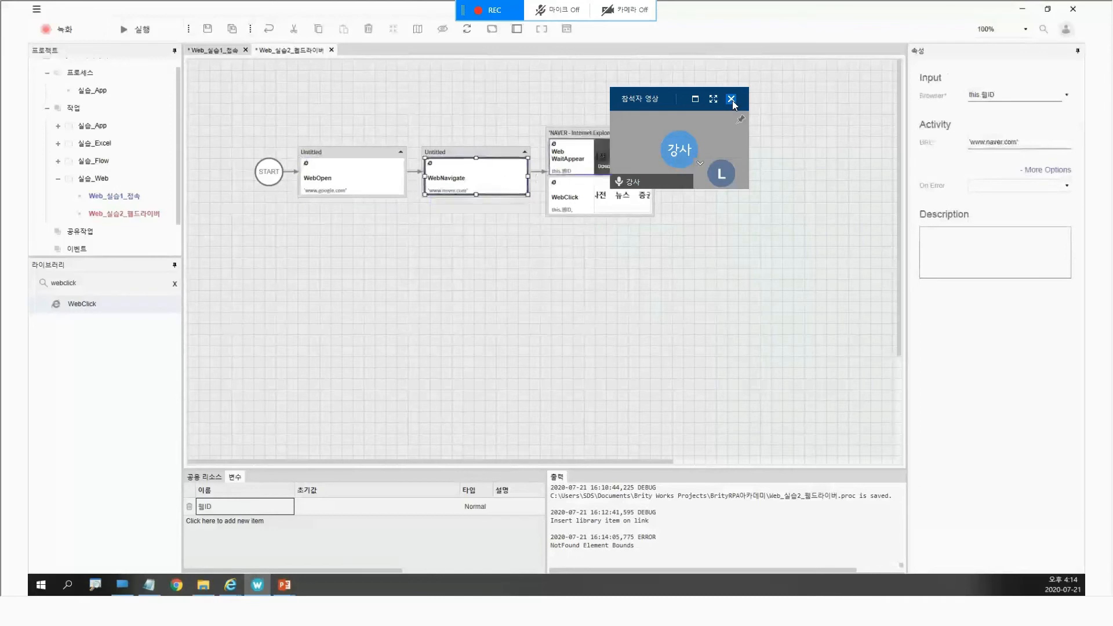
click(603, 158)
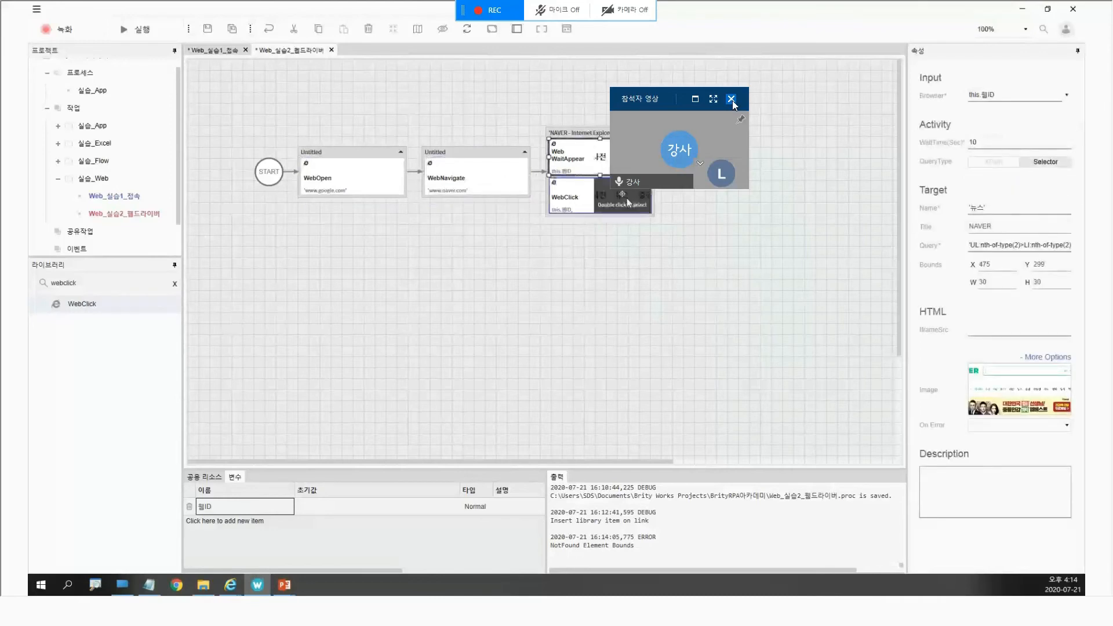
click(612, 297)
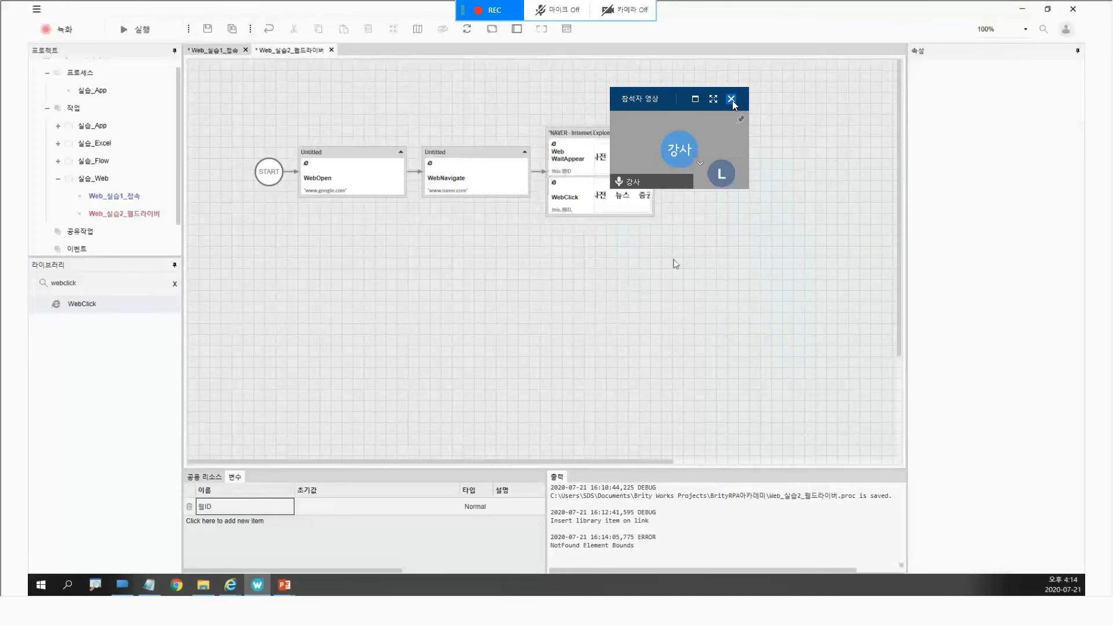
click(574, 205)
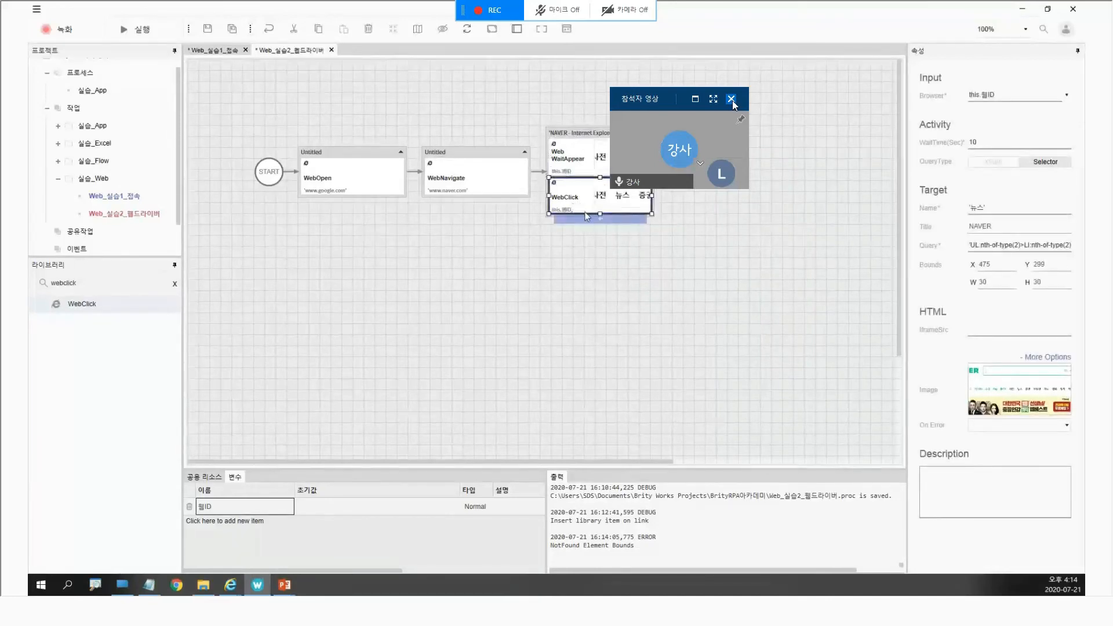
click(531, 266)
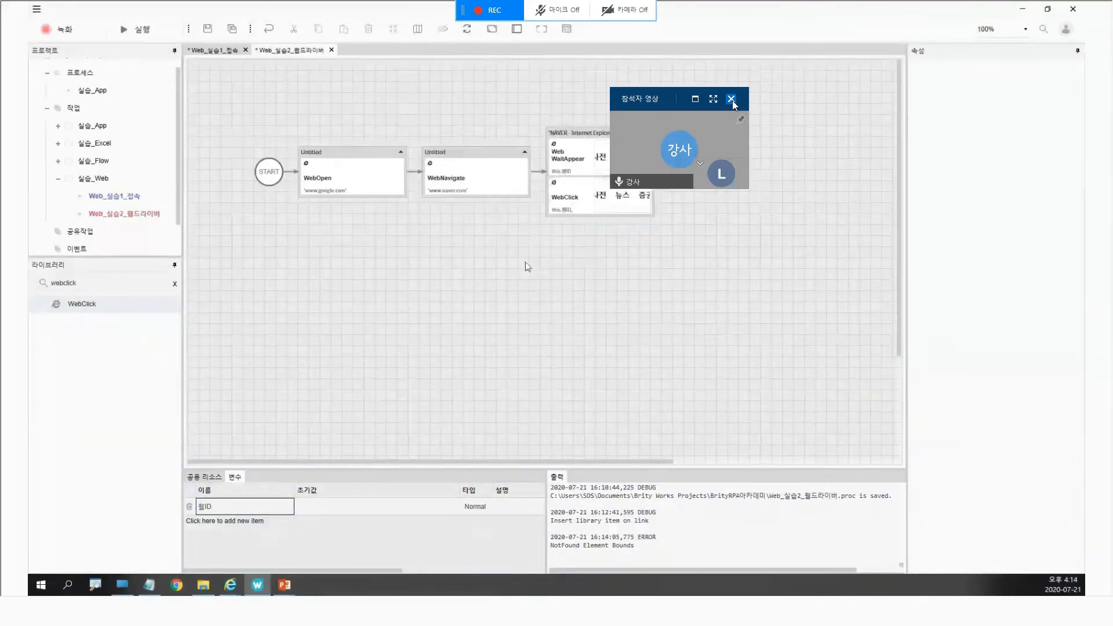
Step: Set the WebClick activity's QueryType to XPath and recapture the 뉴스 menu on the NAVER page as its target
click(572, 177)
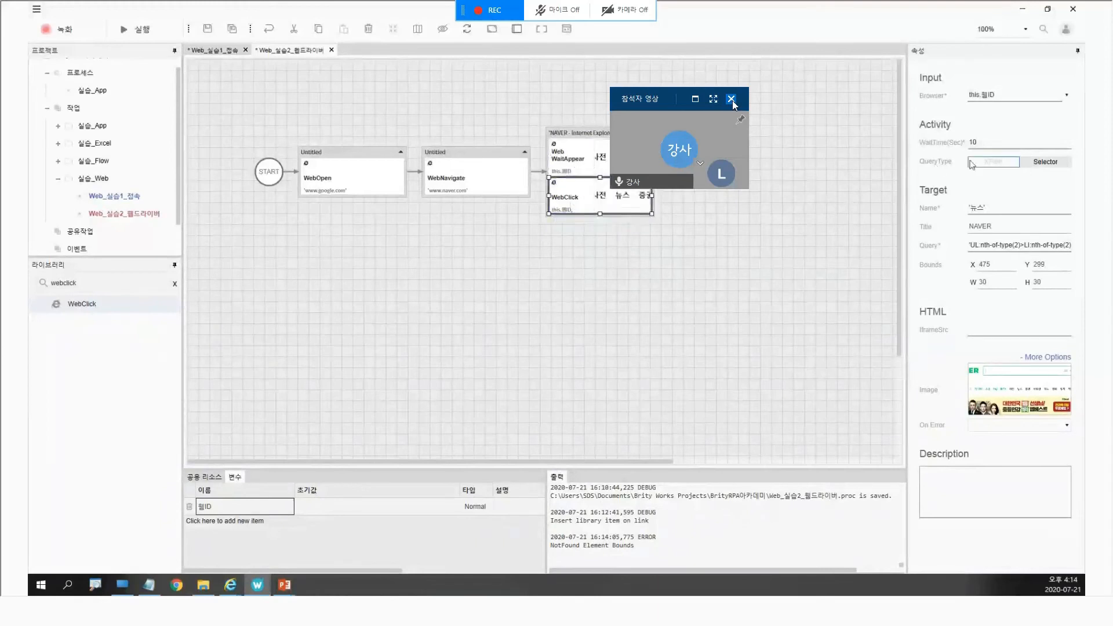
click(993, 161)
double_click(624, 193)
click(558, 320)
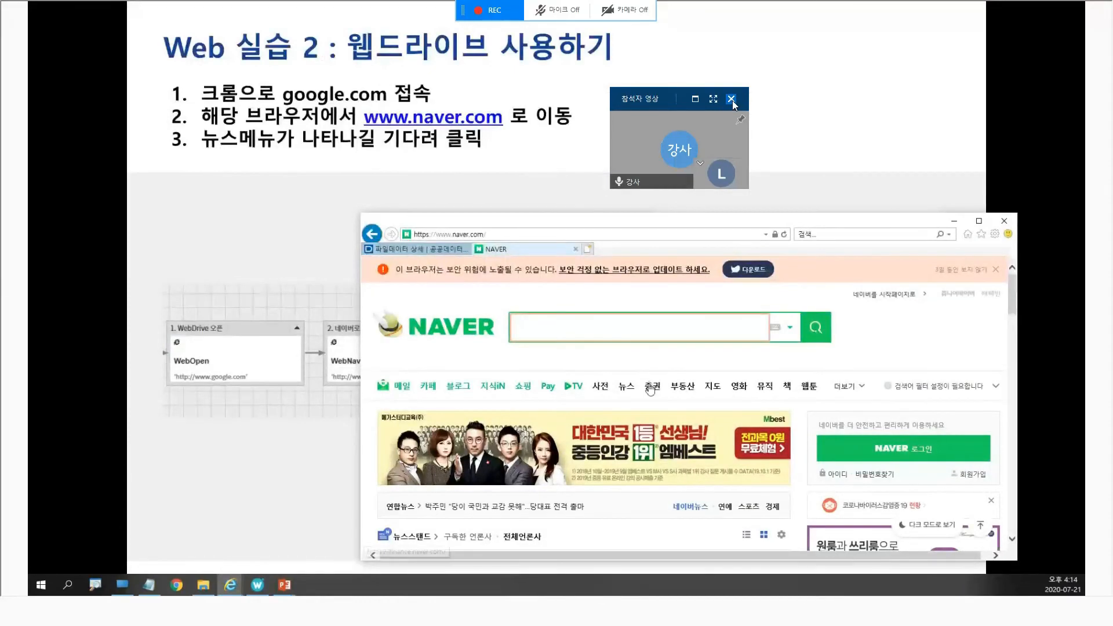
click(623, 393)
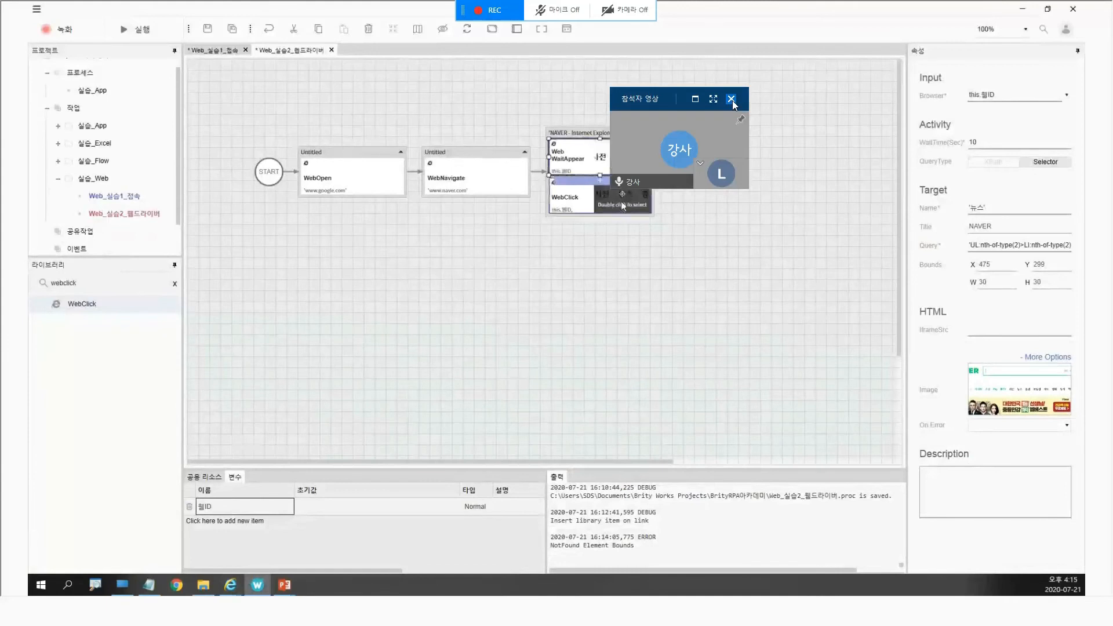
Step: Compare the QueryType and Query values of the WebWaitAppear and WebClick targets
click(972, 244)
click(617, 201)
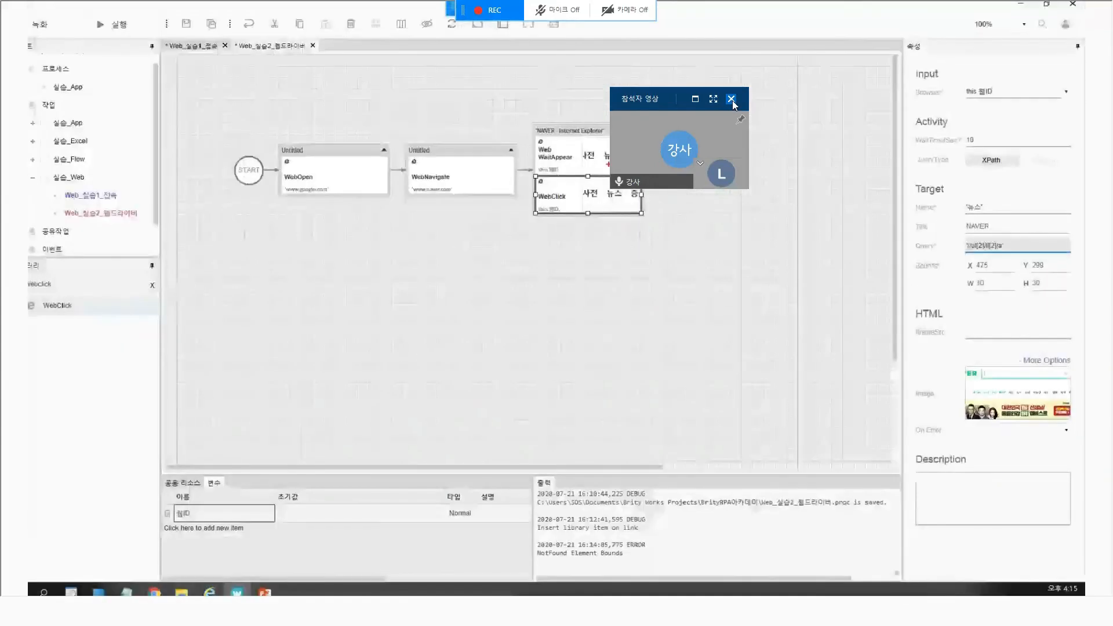
click(1043, 161)
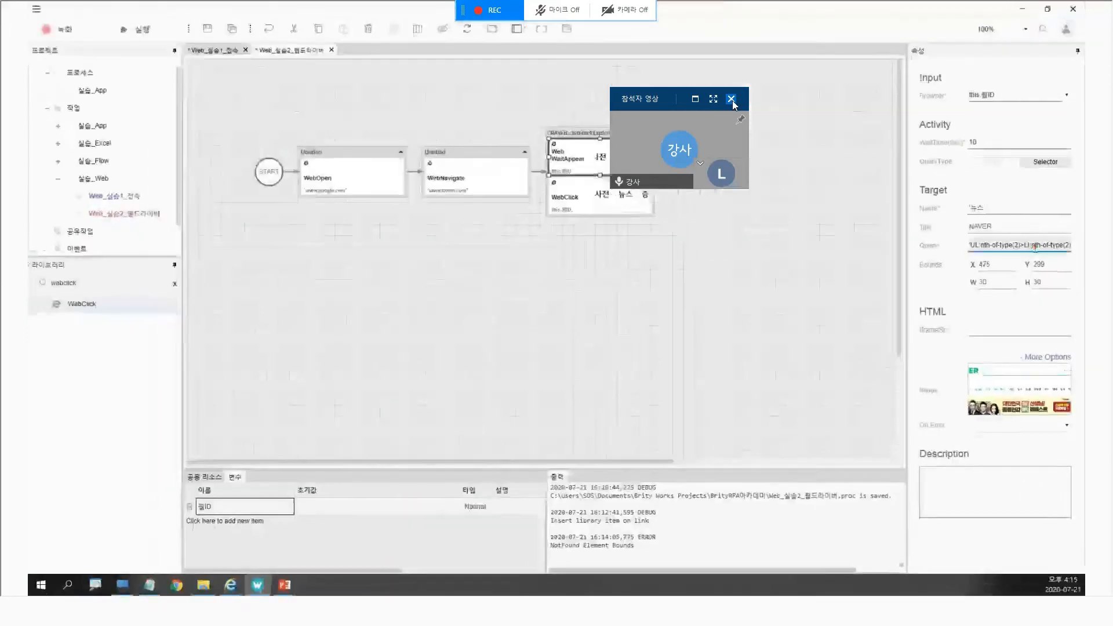
click(995, 245)
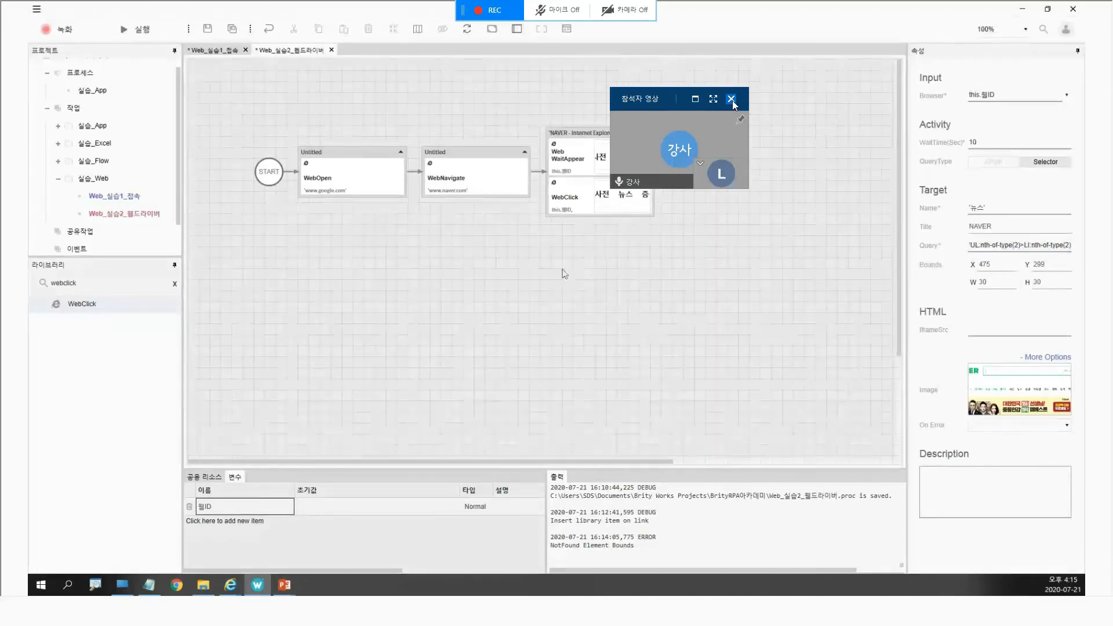
click(577, 172)
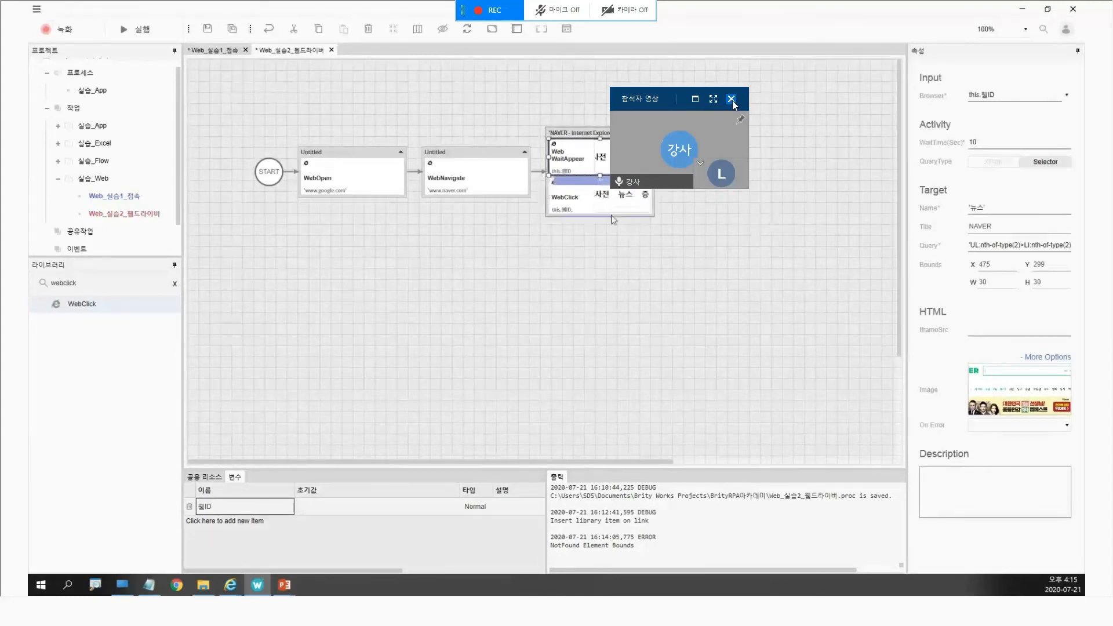
click(540, 293)
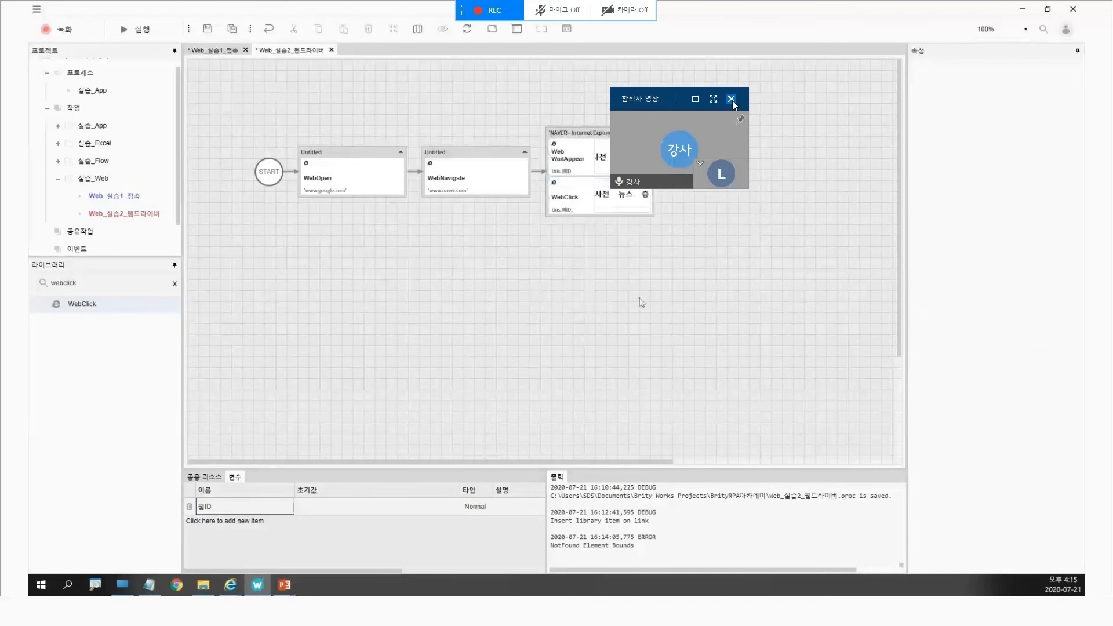
click(577, 166)
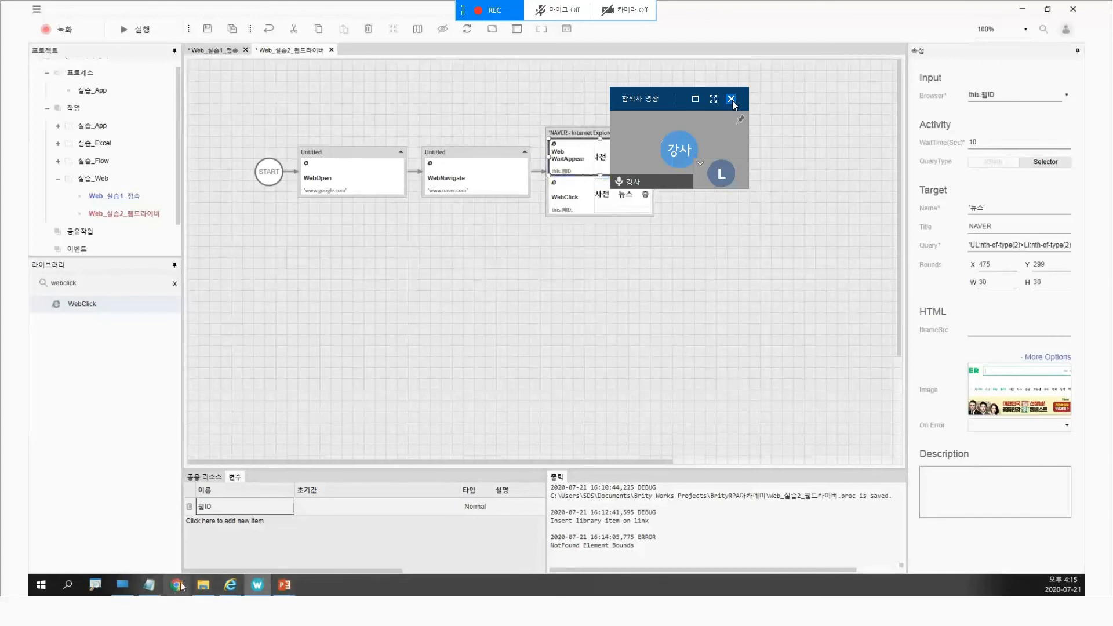
Step: Try to reassign the WebClick target to the 뉴스 menu on the NAVER page open in Chrome
click(353, 181)
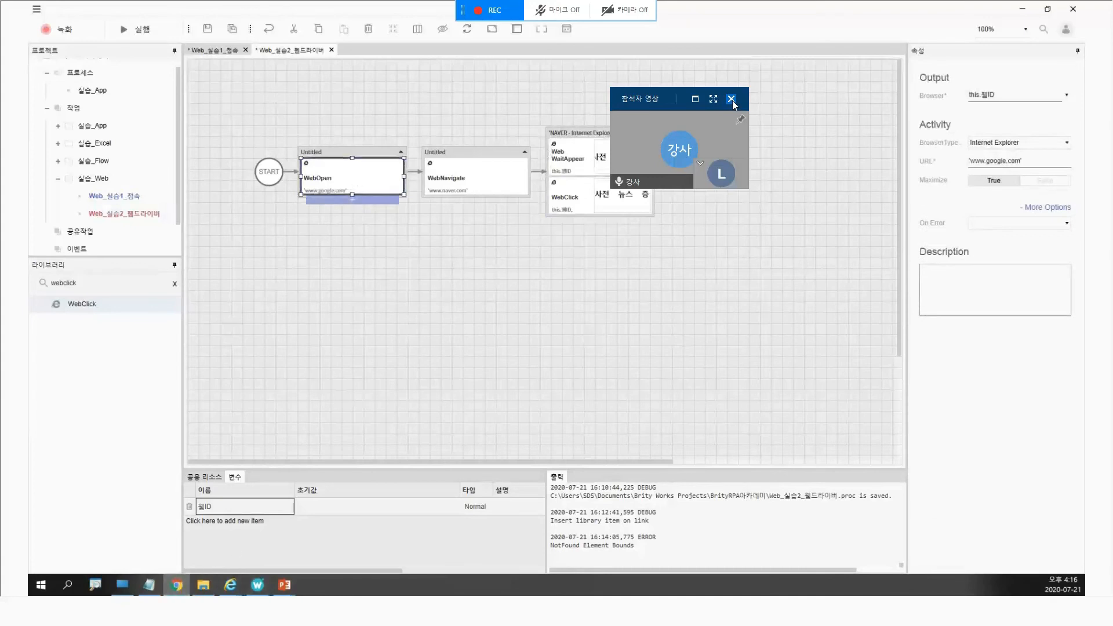
drag(922, 70, 1012, 70)
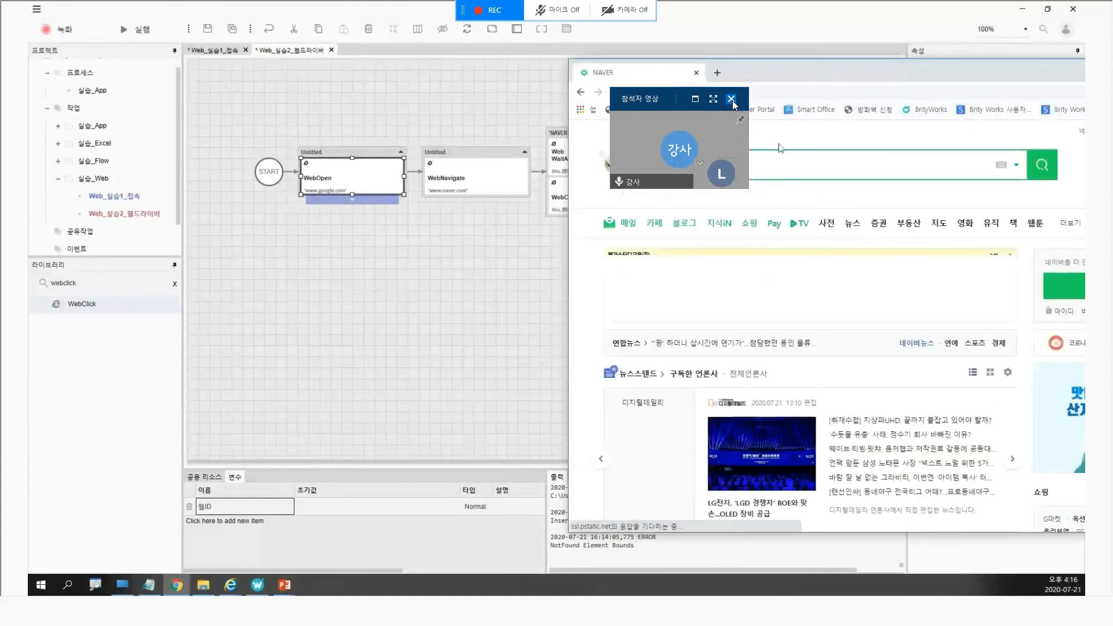
click(529, 248)
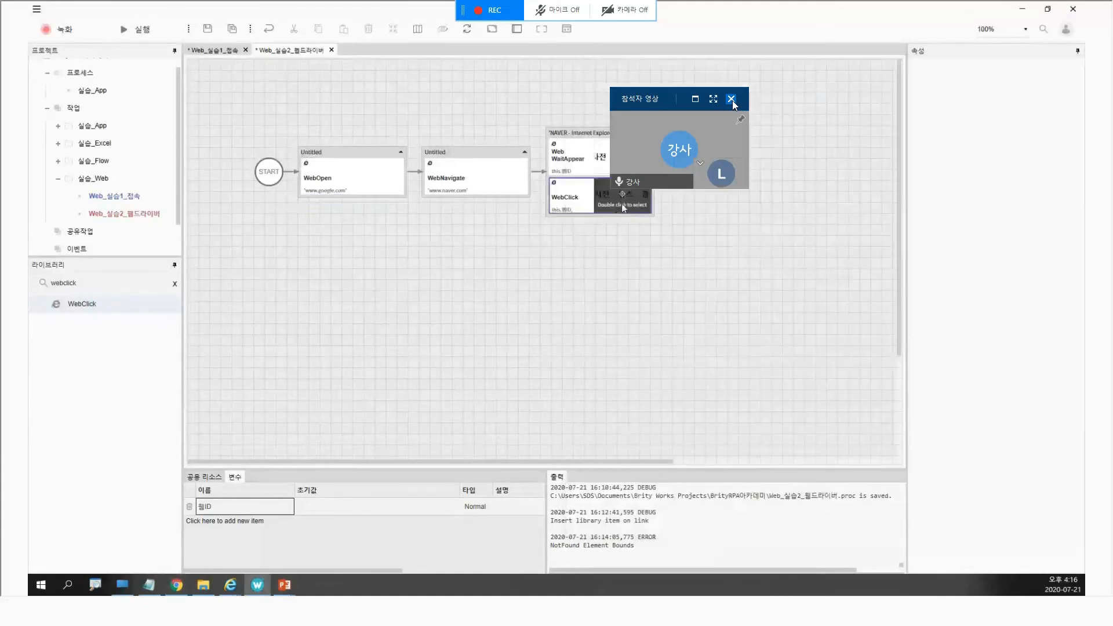
double_click(621, 195)
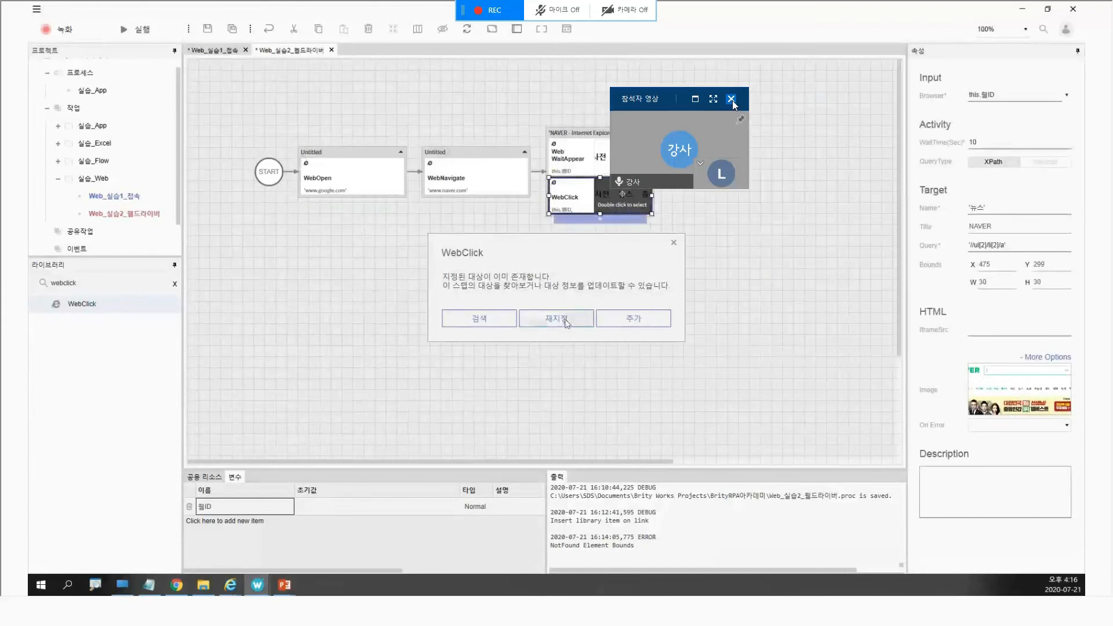
click(567, 318)
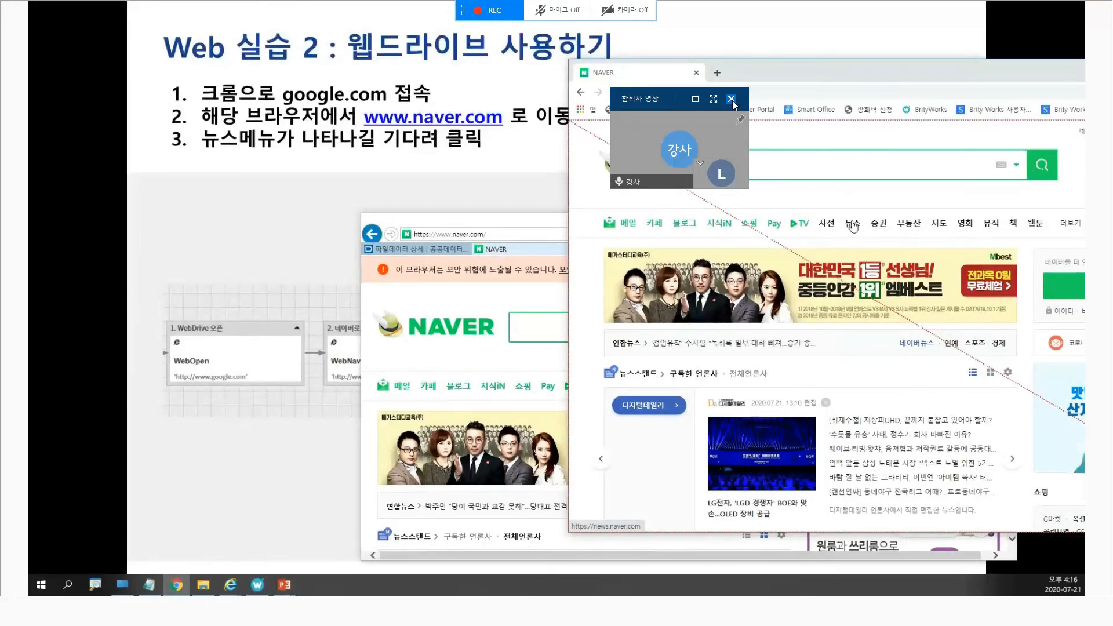
key(Escape)
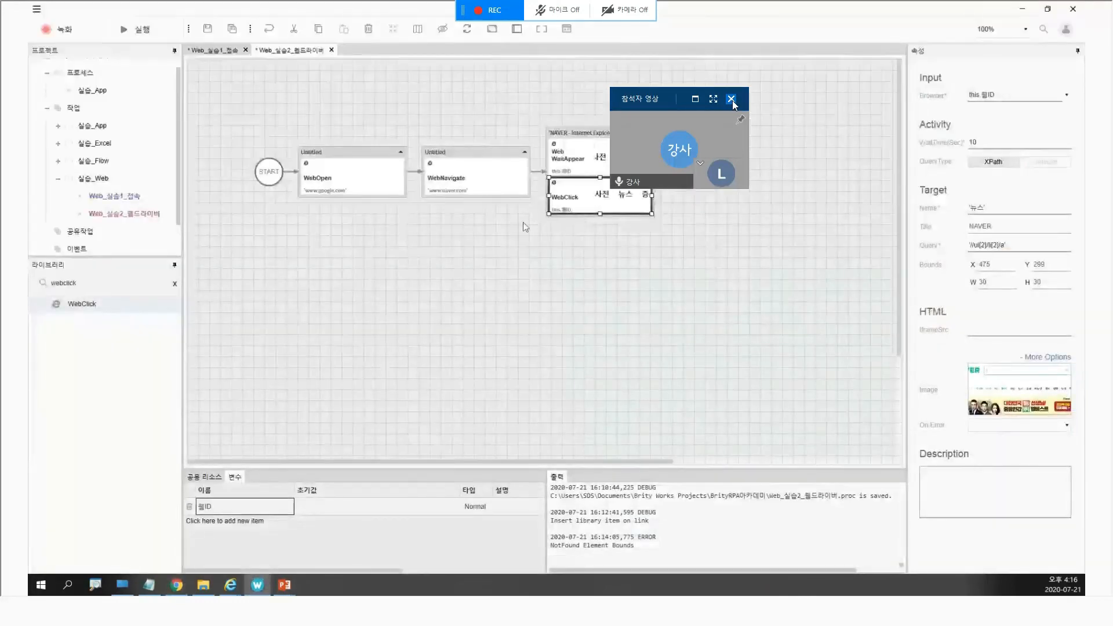
Step: Bring up the NAVER page in Internet Explorer and recapture its 뉴스 menu as the WebClick target
mouse_move(235, 590)
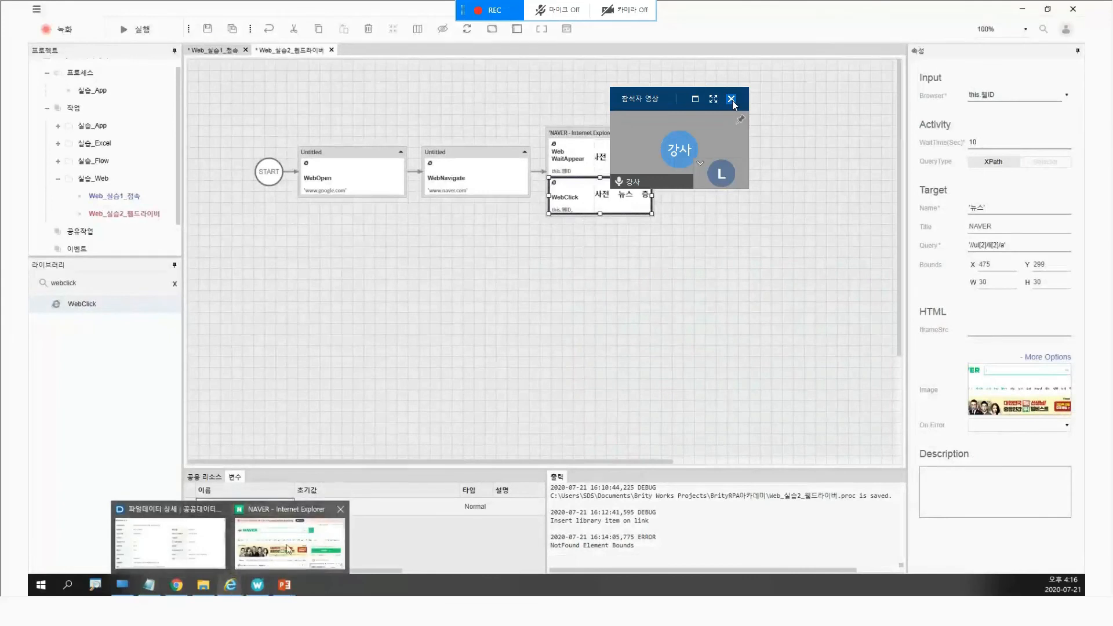
click(273, 519)
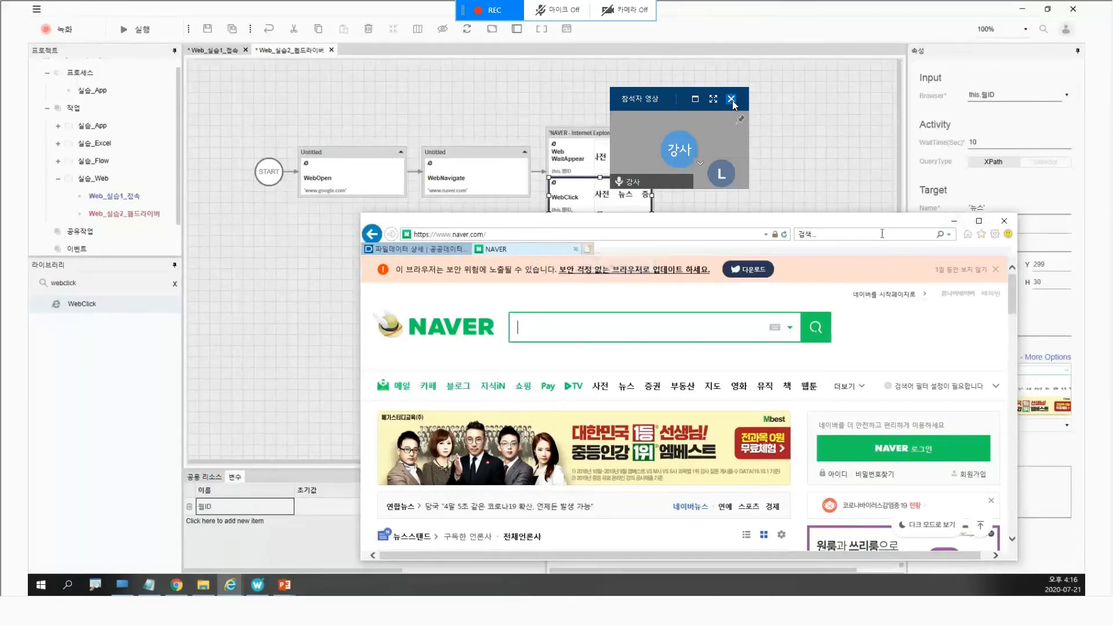
double_click(629, 202)
click(557, 318)
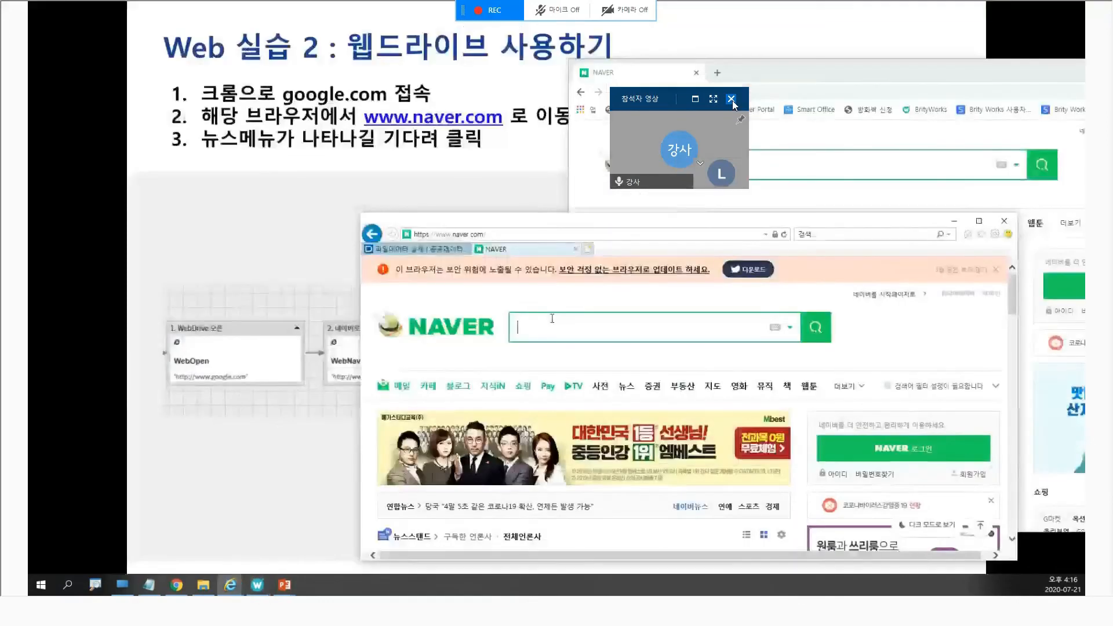
click(626, 391)
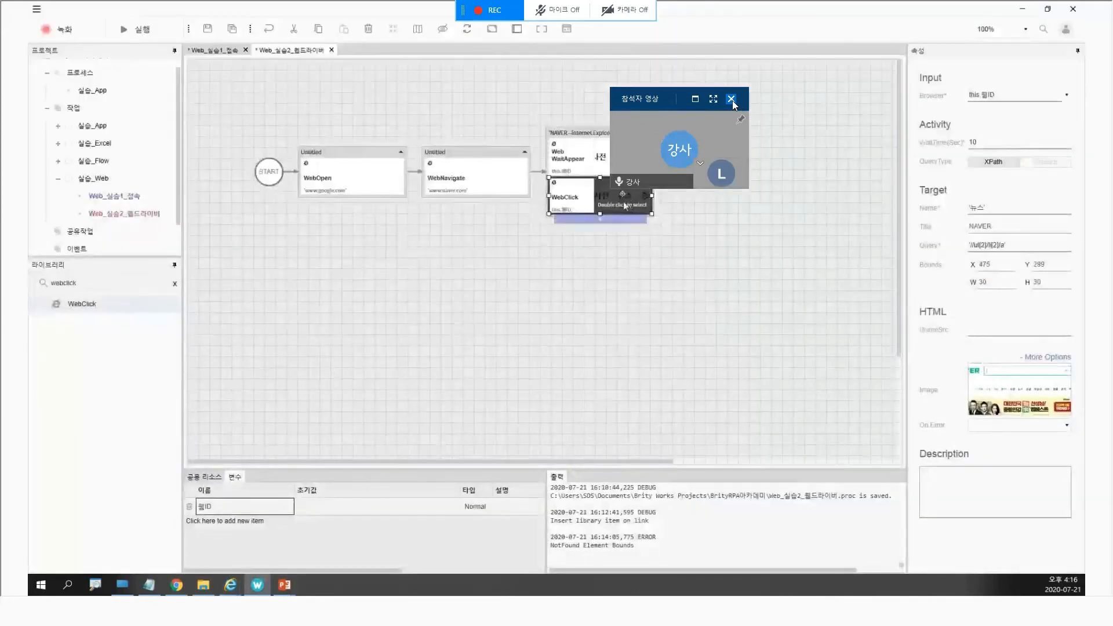
click(340, 272)
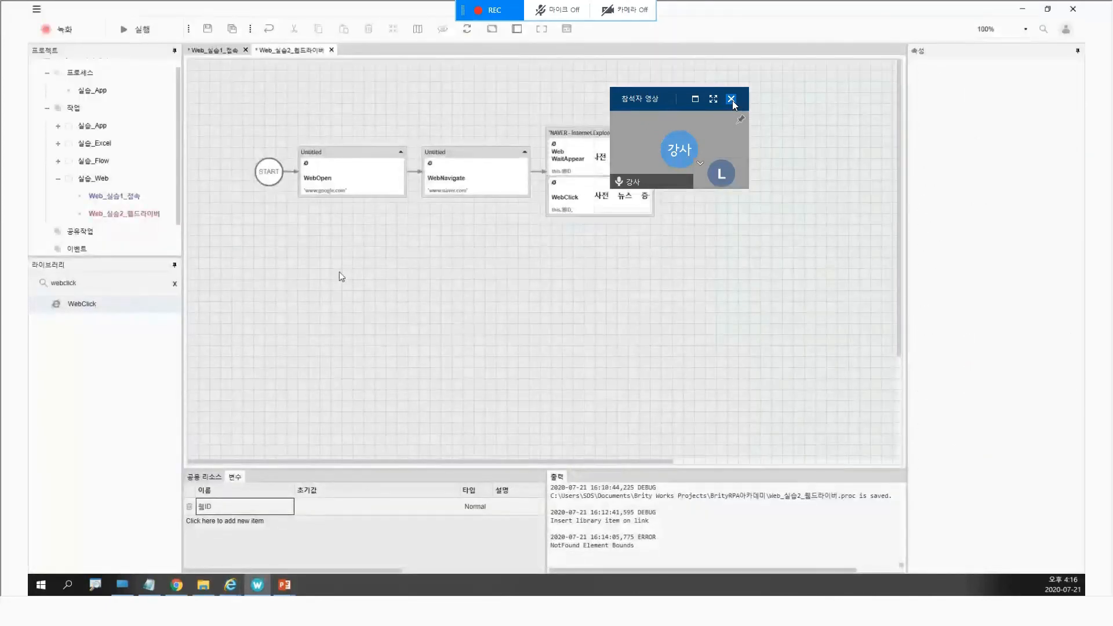
Step: Run the Web_실습2_웹드라이버 task and close the leftover Internet Explorer window with all its tabs
click(137, 31)
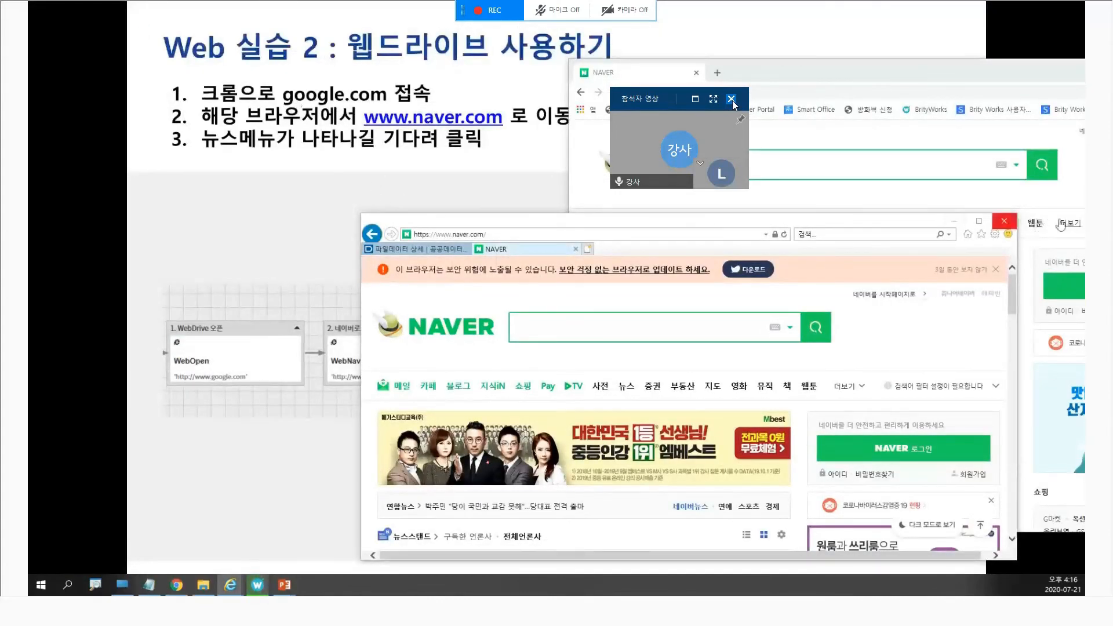
click(1003, 221)
click(667, 399)
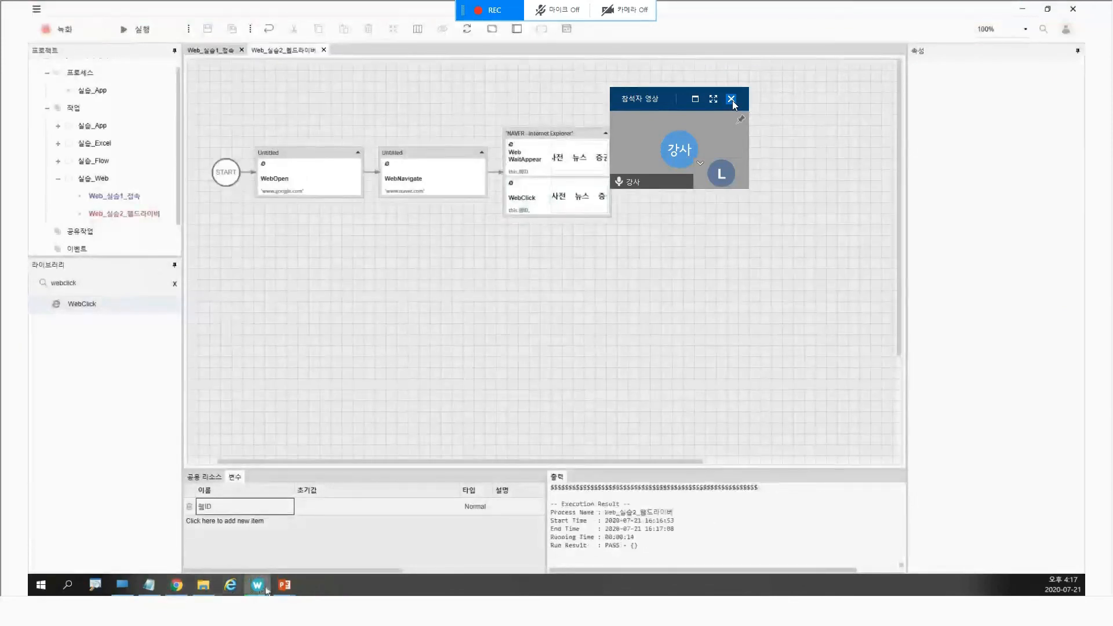
Step: Find MessageBox in the activity library and add it after the WebWaitAppear and WebClick group
mouse_move(204, 589)
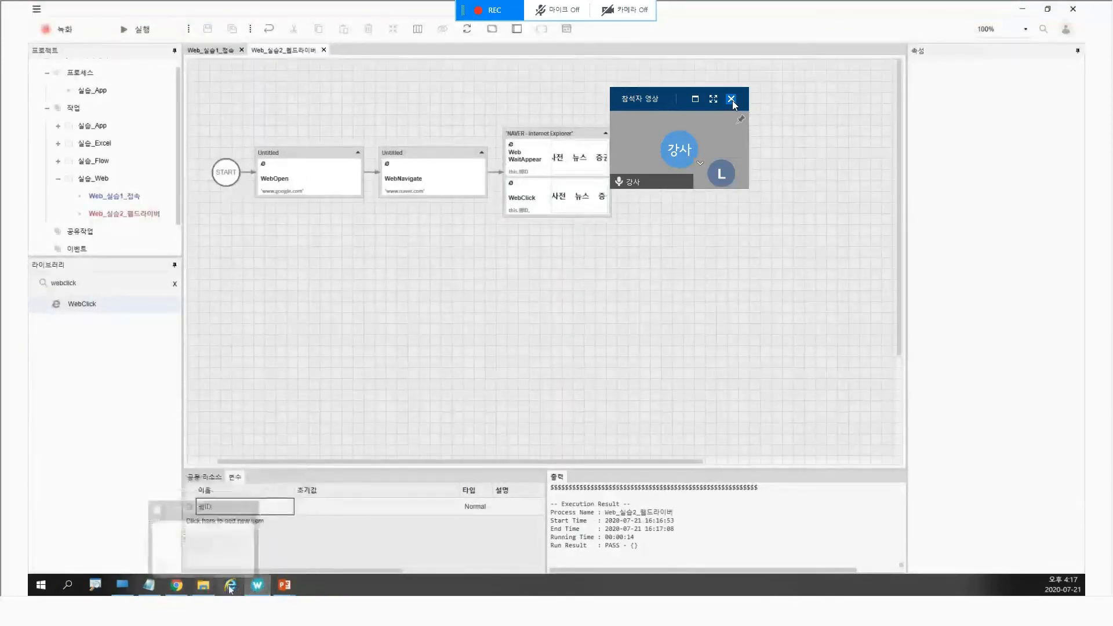
double_click(91, 284)
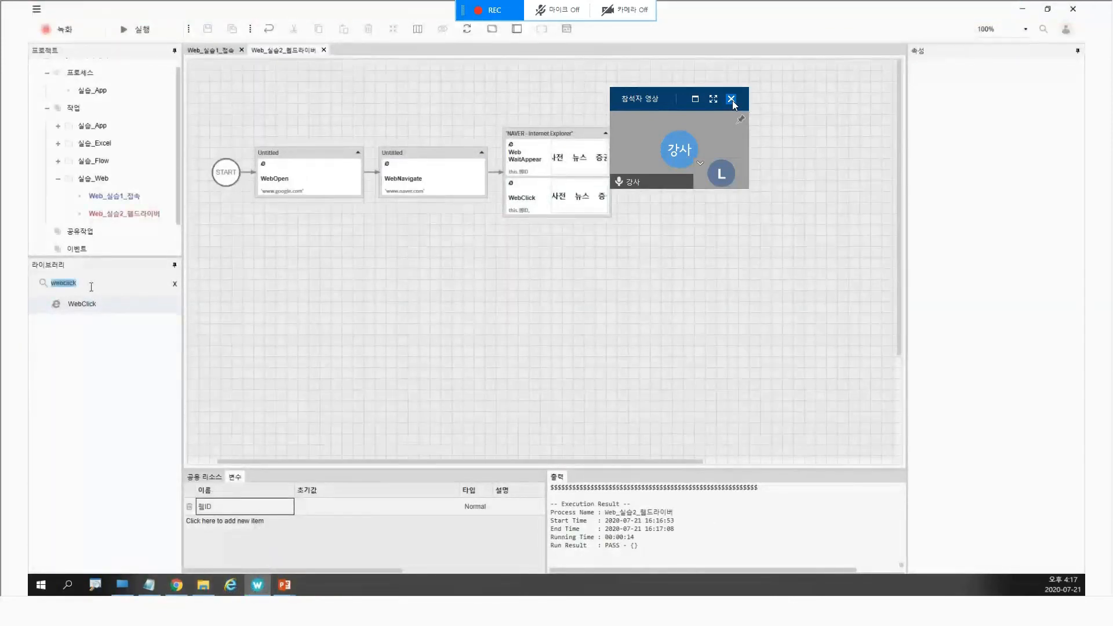
text(mess)
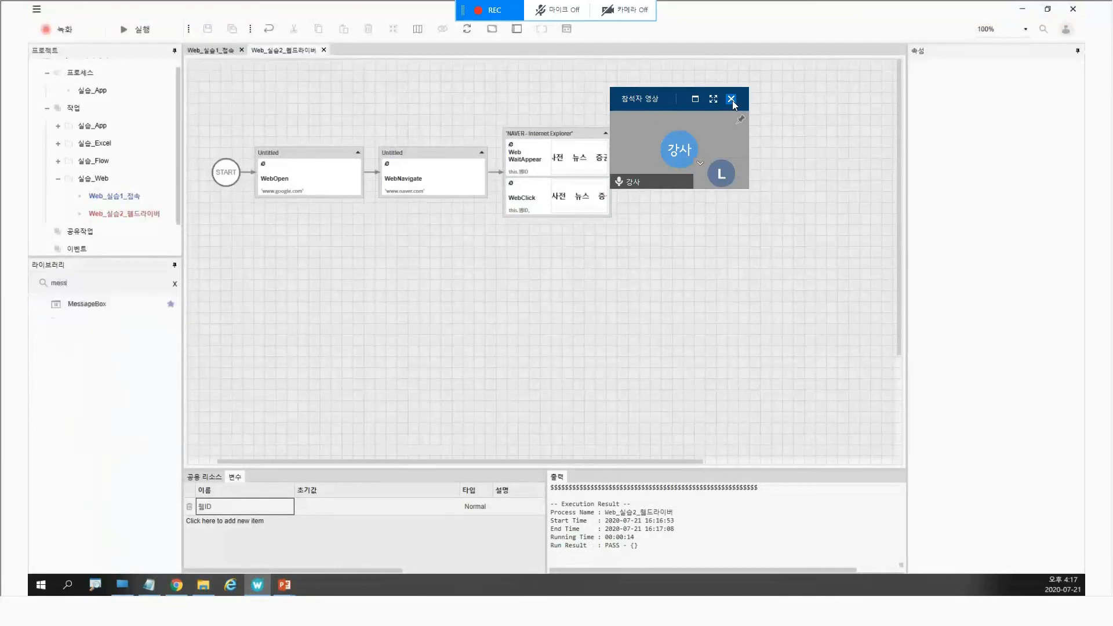
drag(118, 302, 626, 173)
Step: Run the task with the MessageBox activity at its end and dismiss the message box
click(125, 32)
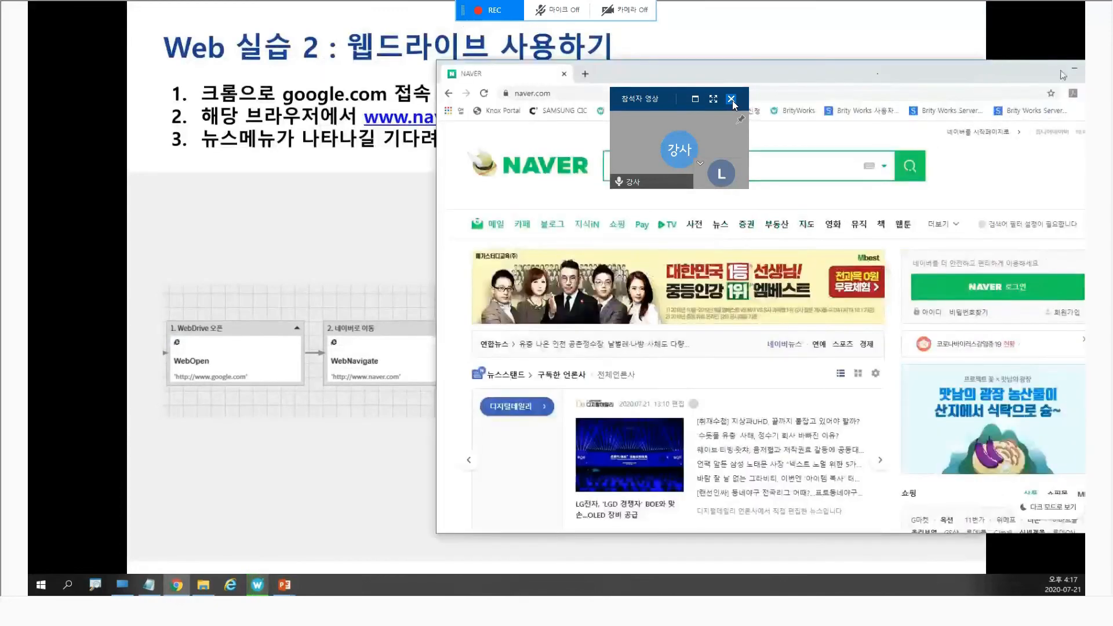
click(1028, 67)
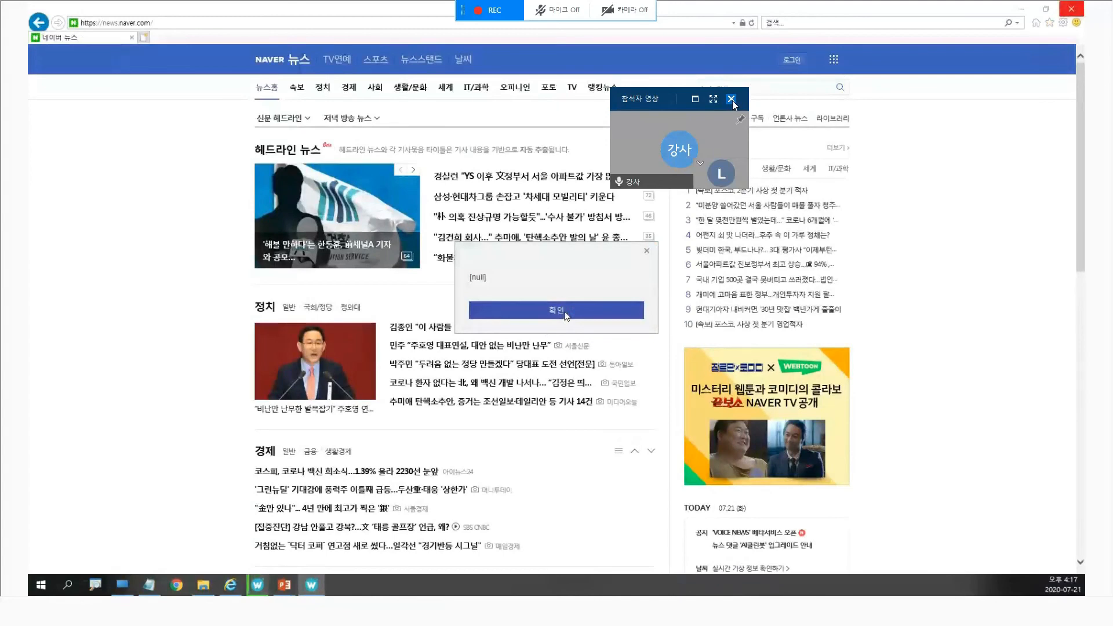
click(566, 316)
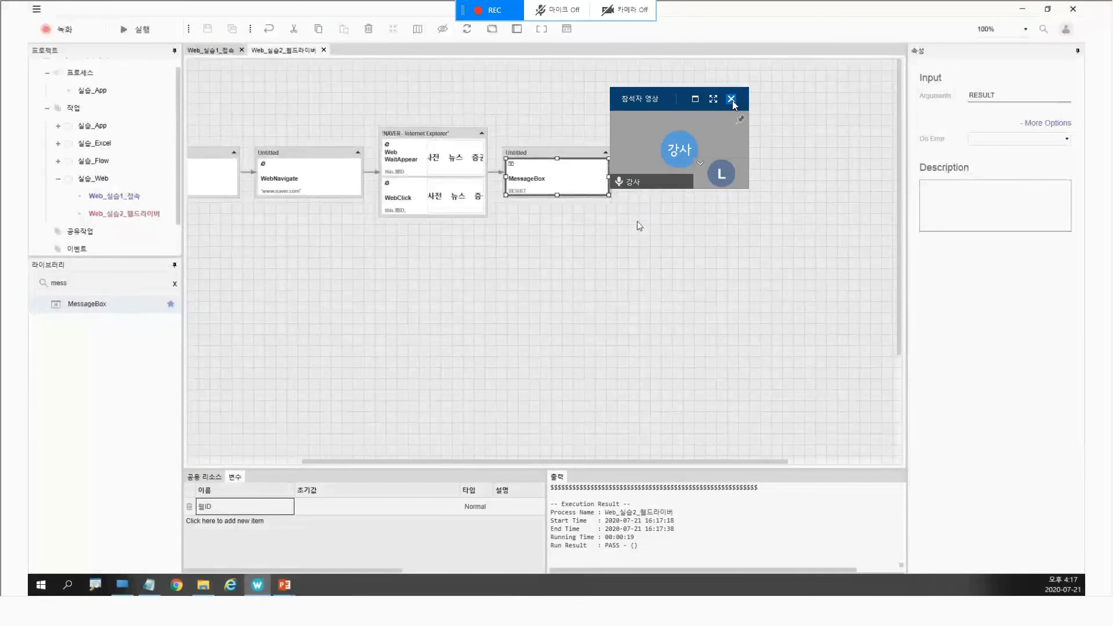
Step: Delete the MessageBox activity from the end of the flow
click(543, 267)
click(544, 176)
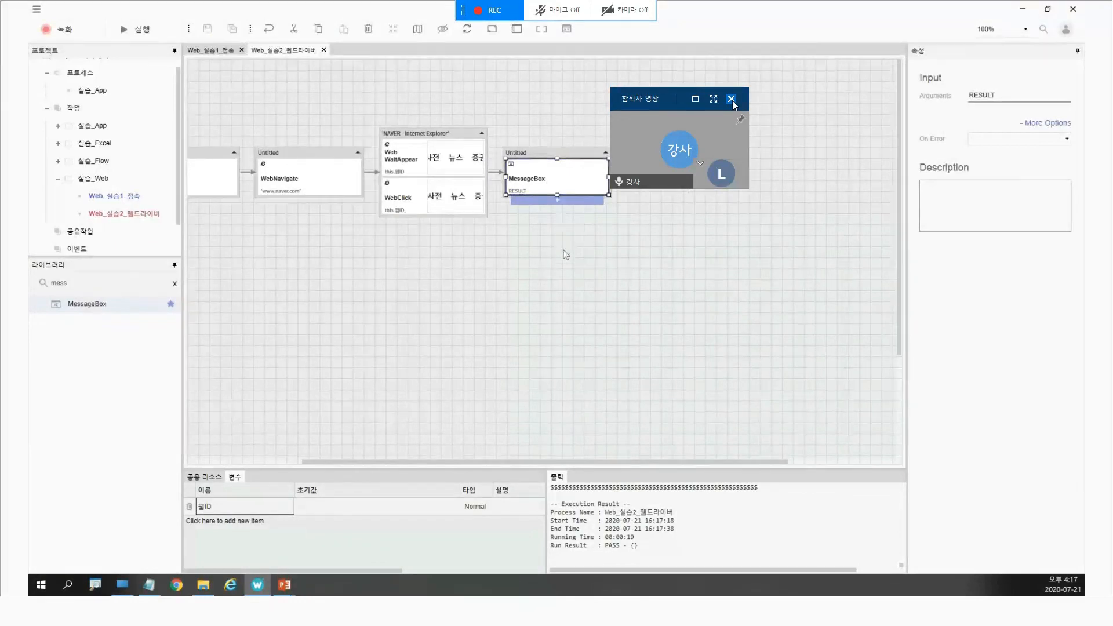
key(Delete)
drag(344, 461, 236, 458)
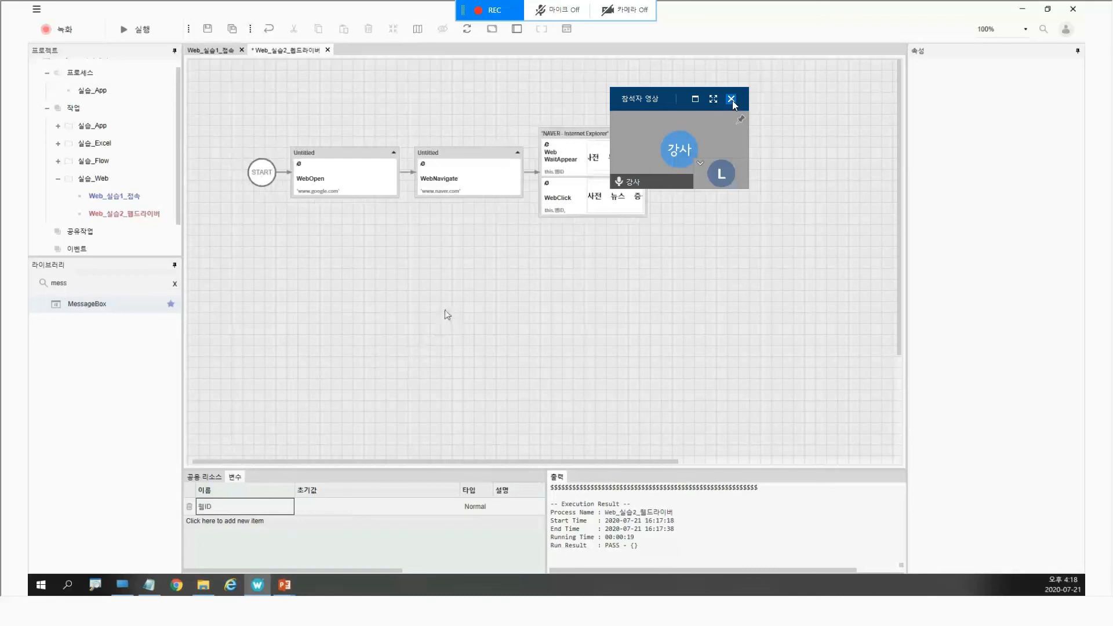
click(1021, 9)
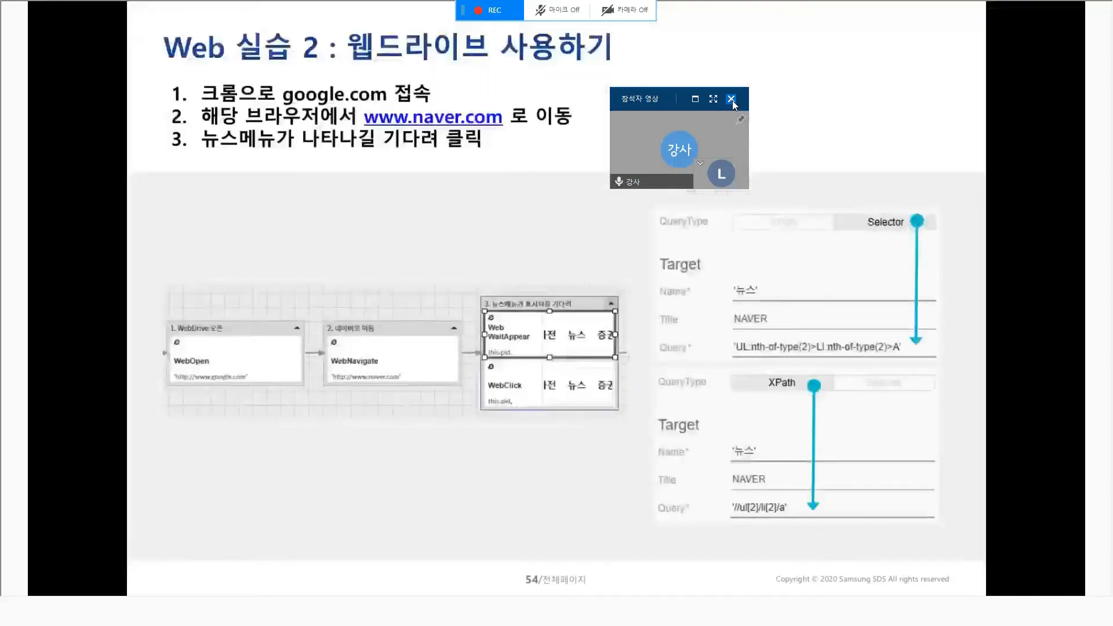
click(749, 154)
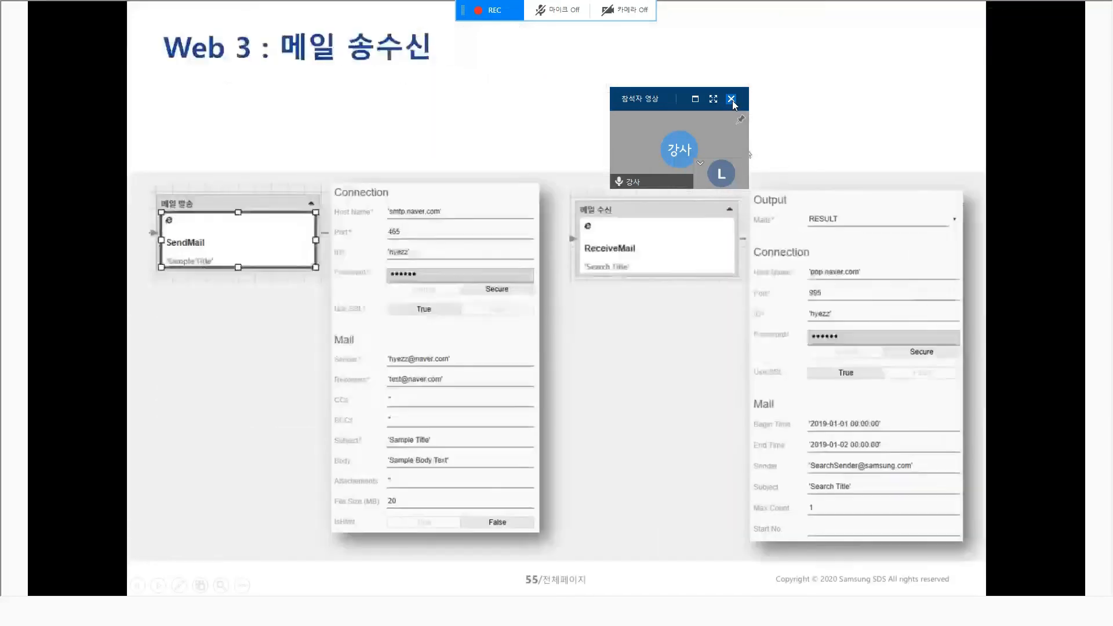
click(748, 153)
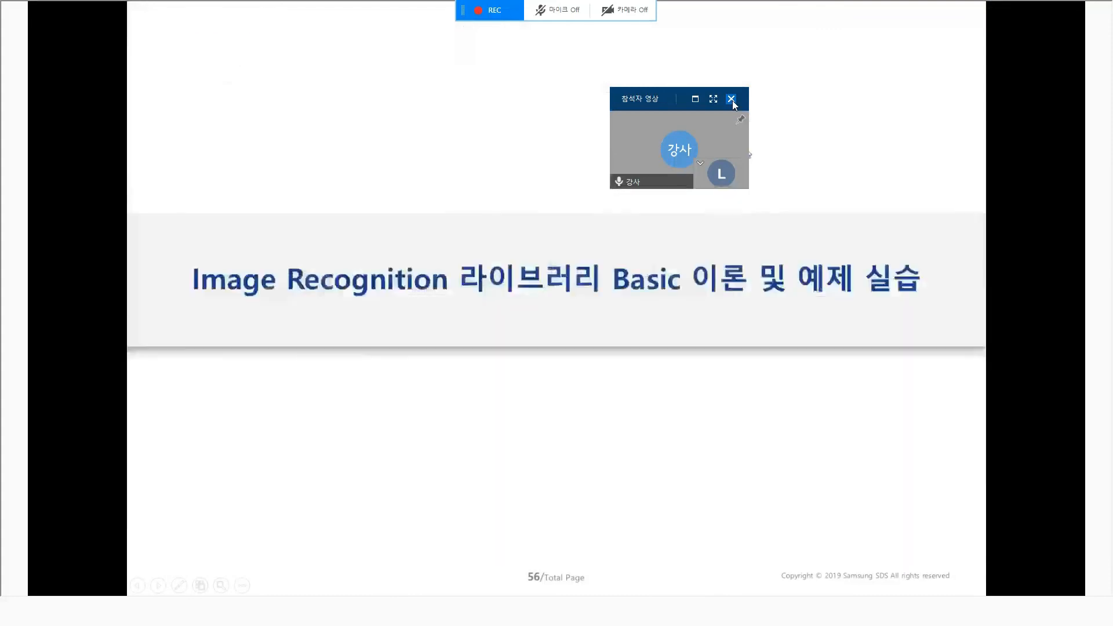
key(Right)
key(Left)
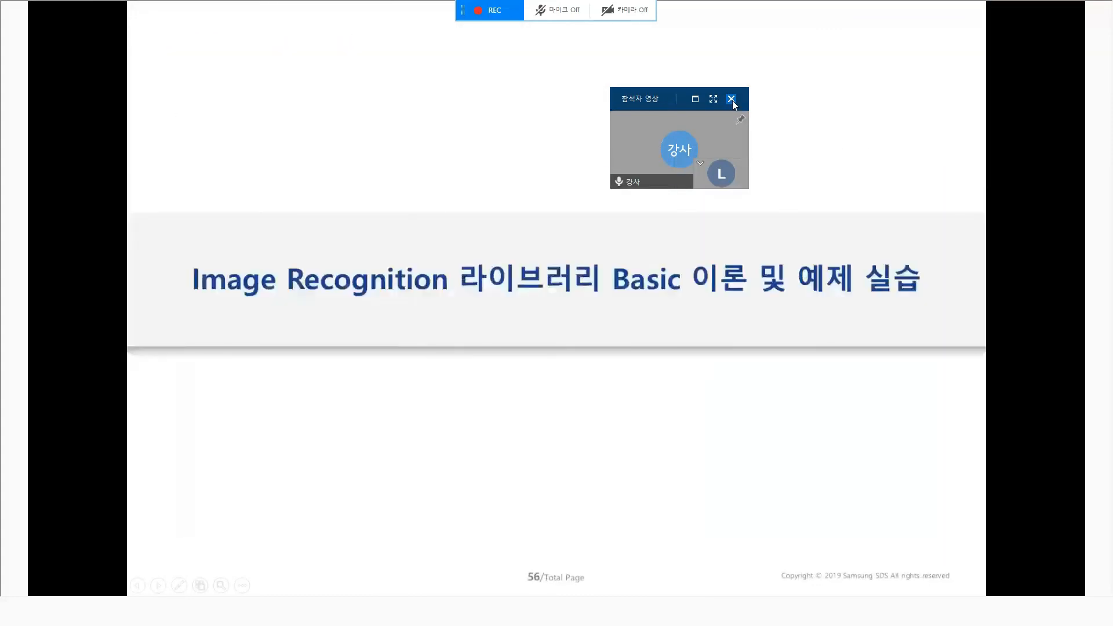